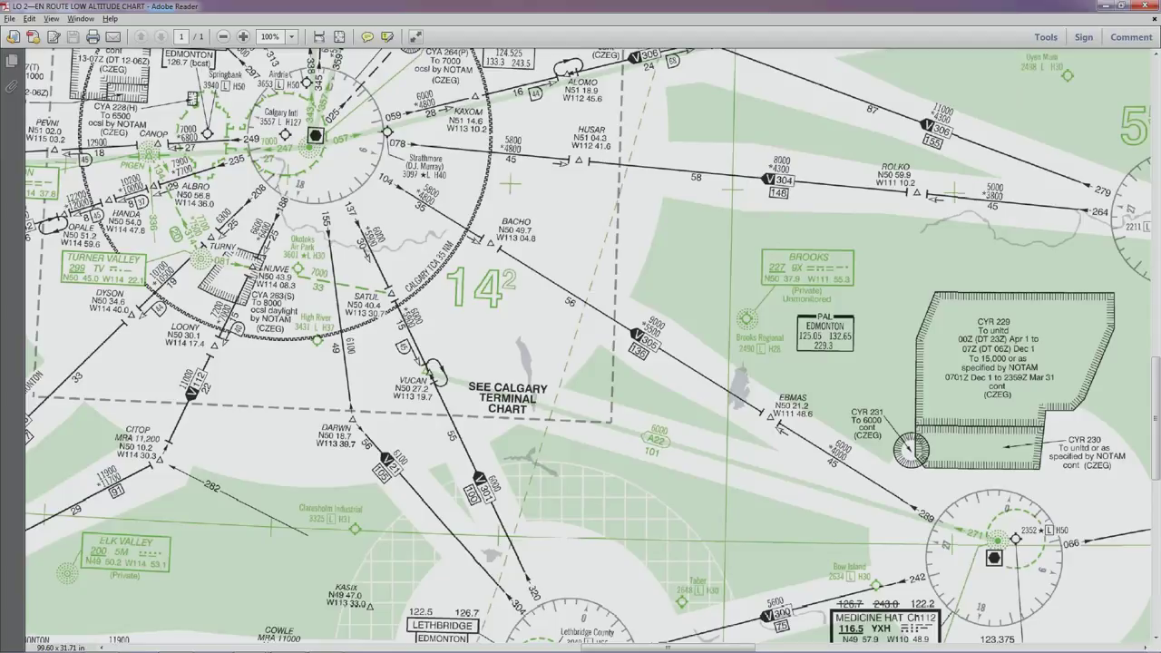
Step: Bring the Canada Air Pilot document and the GARMIN 400W/500W Trainer up over the en route low altitude chart and arrange the windows
key(alt+Tab)
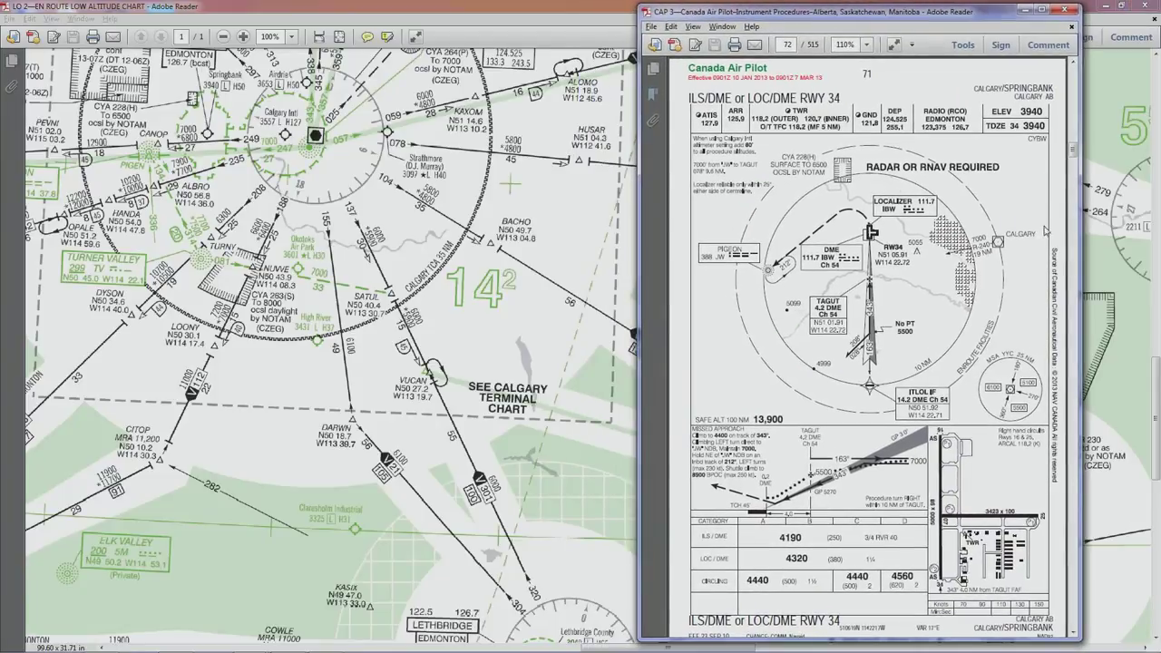
key(alt+Tab)
drag(767, 313, 186, 347)
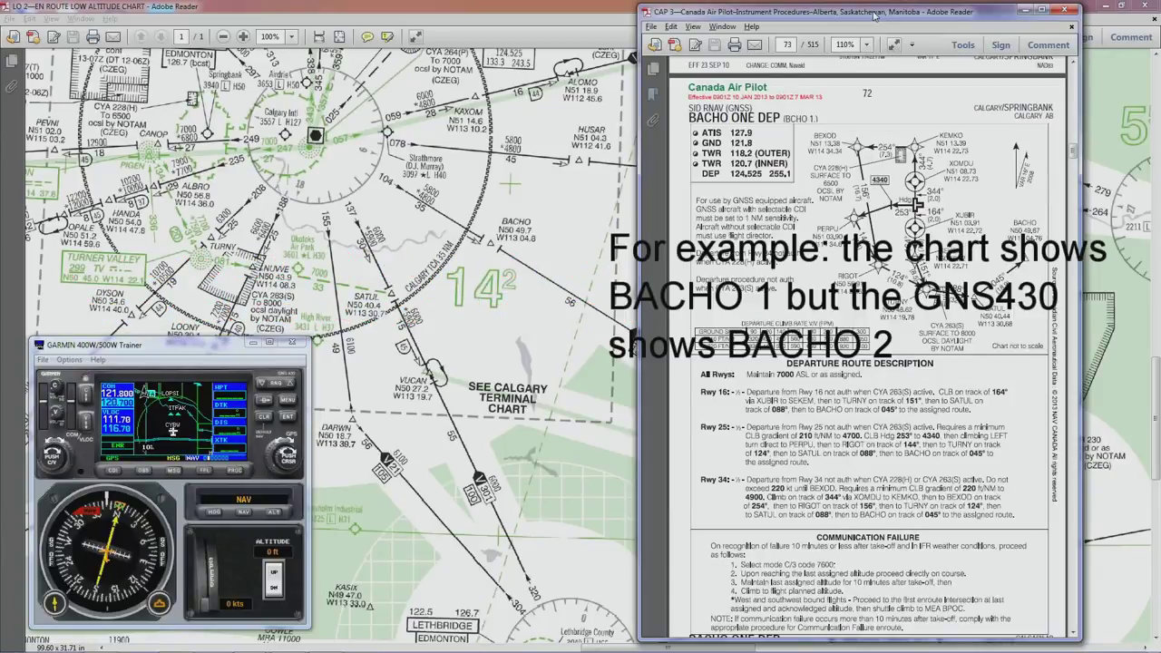
drag(874, 14, 724, 9)
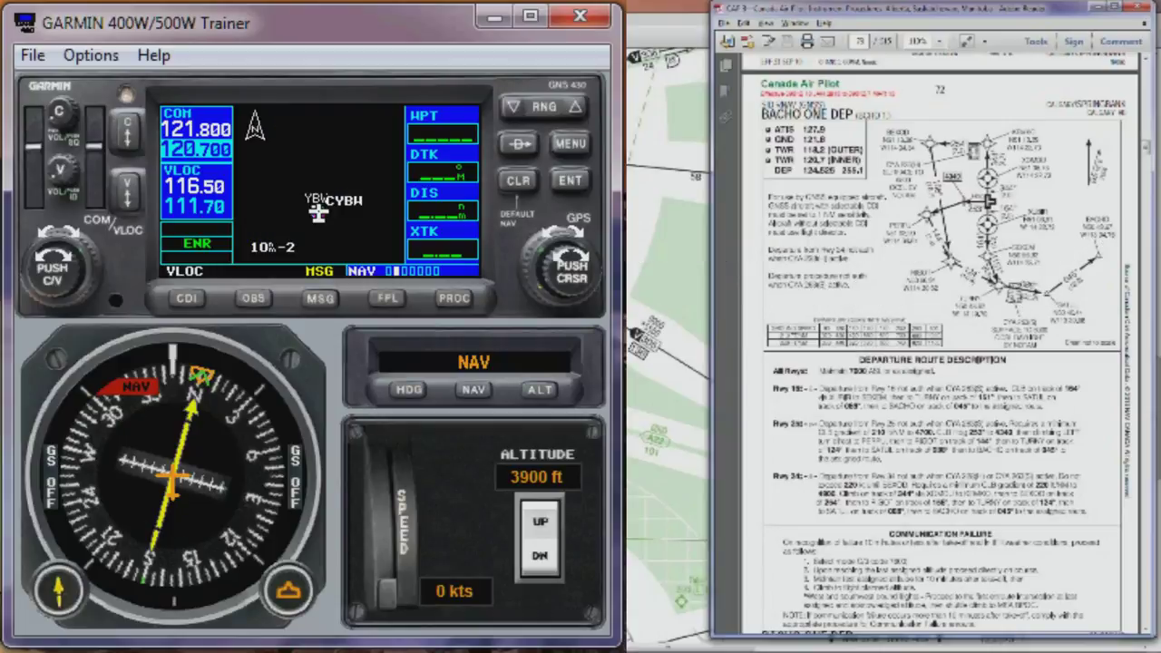
Step: Open the flight plan catalog on the GNS 430
click(389, 298)
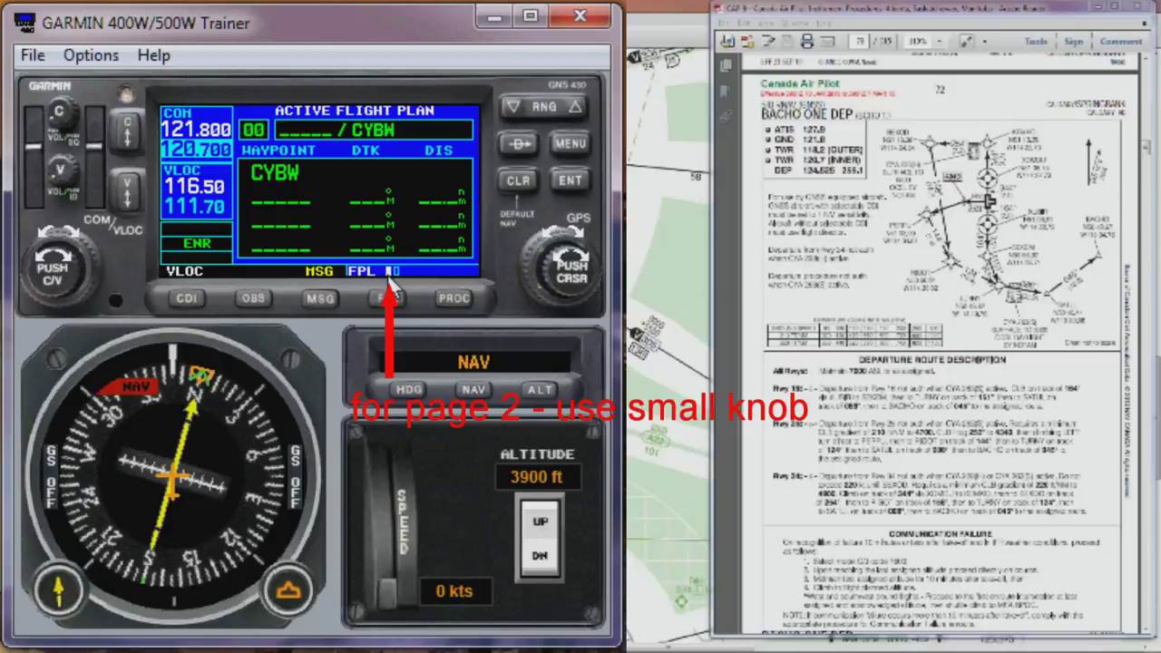
click(588, 265)
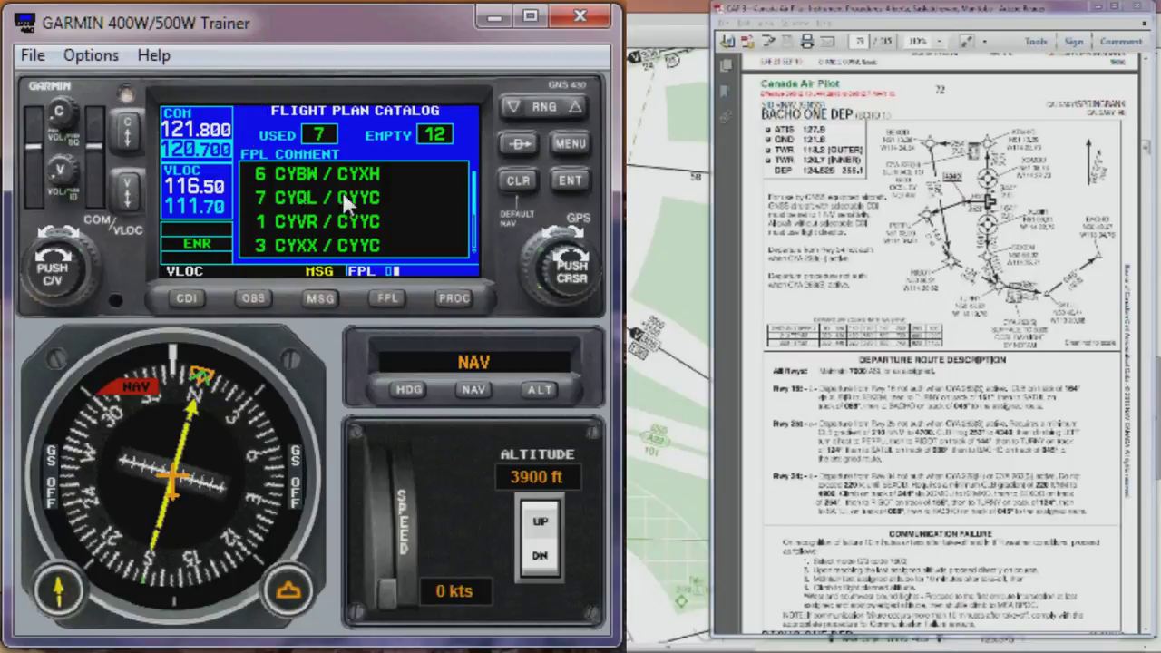
Step: Sort the flight plan catalog by number and return it to sorting by comment
click(576, 142)
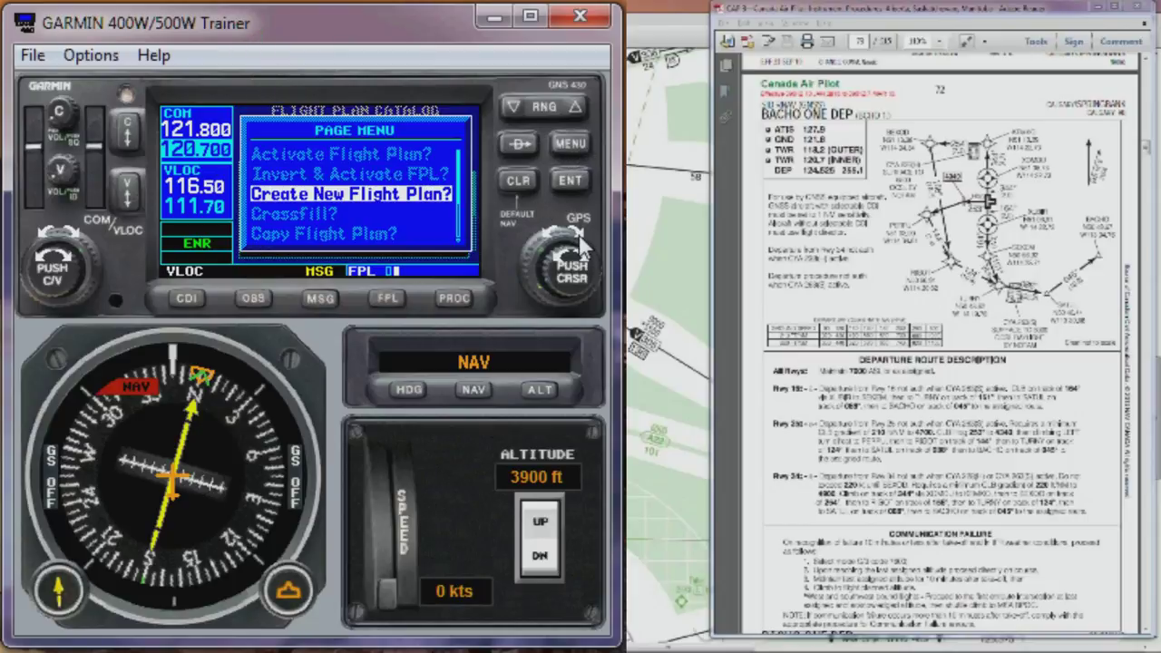
scroll(583, 245, down, 5)
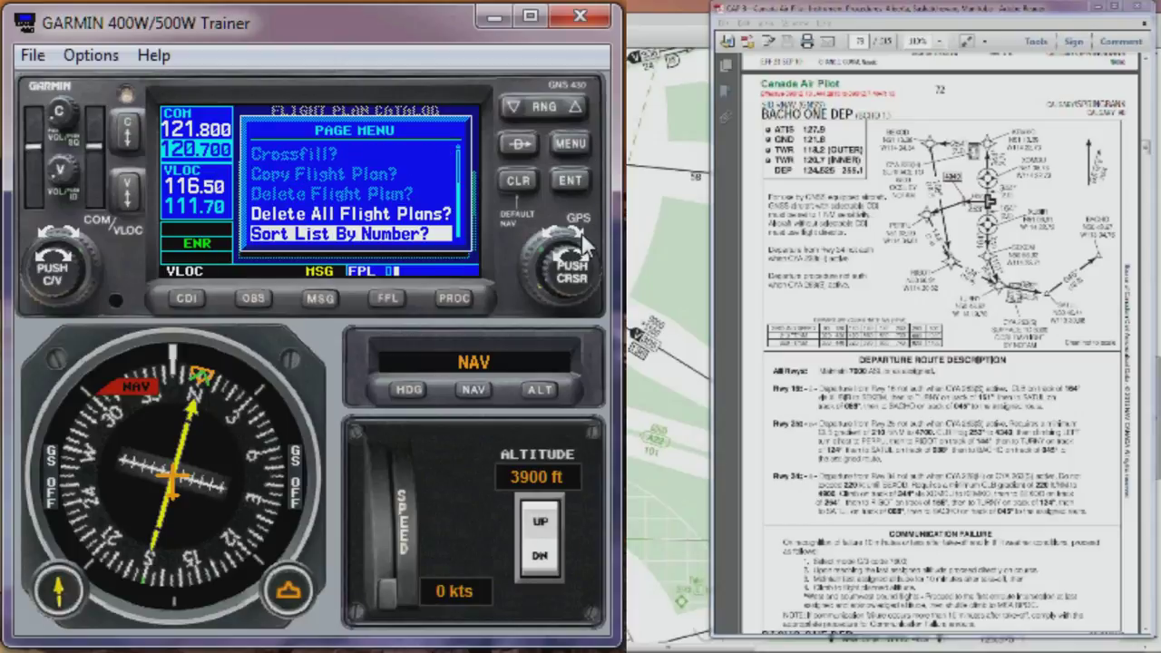
click(572, 180)
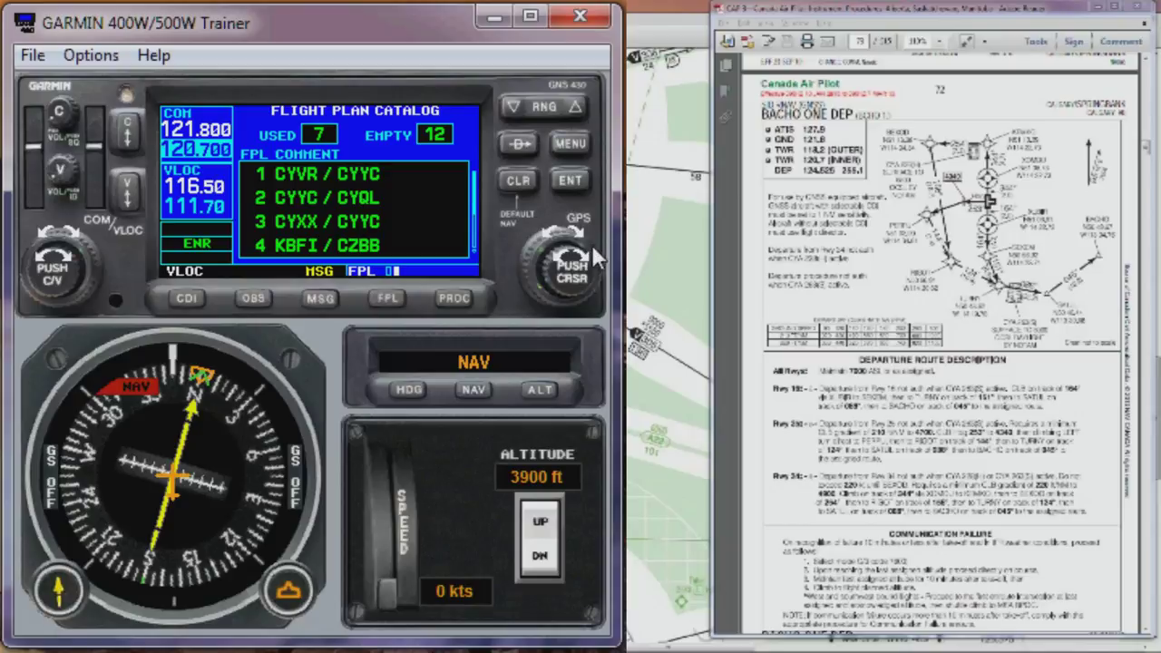
click(571, 145)
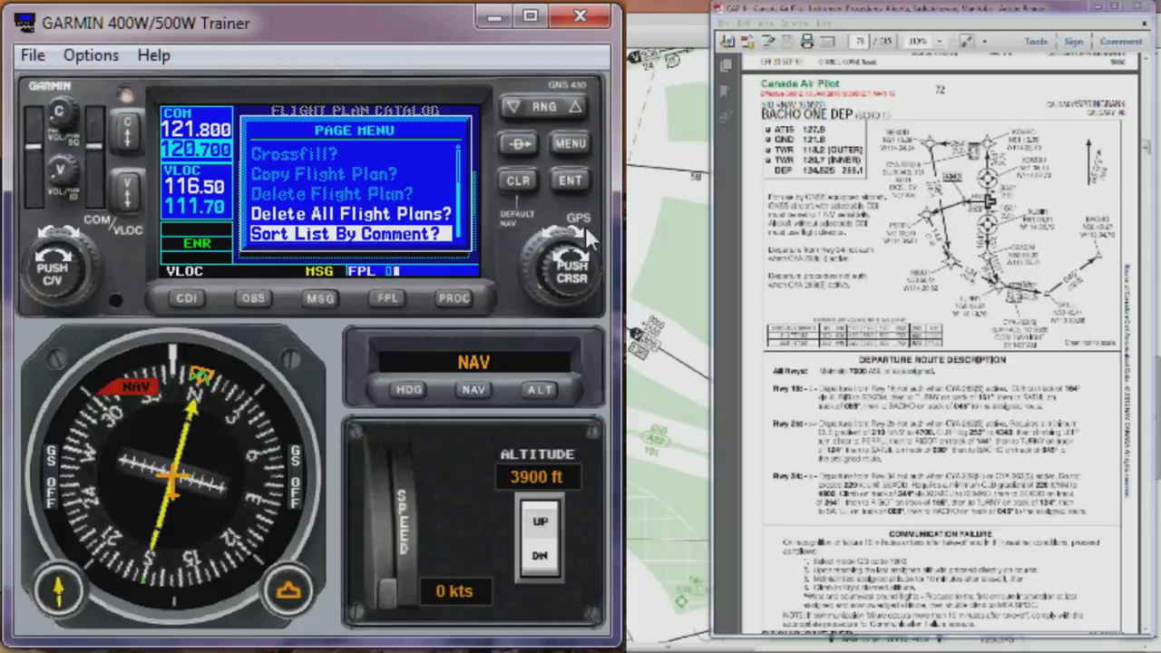
click(571, 178)
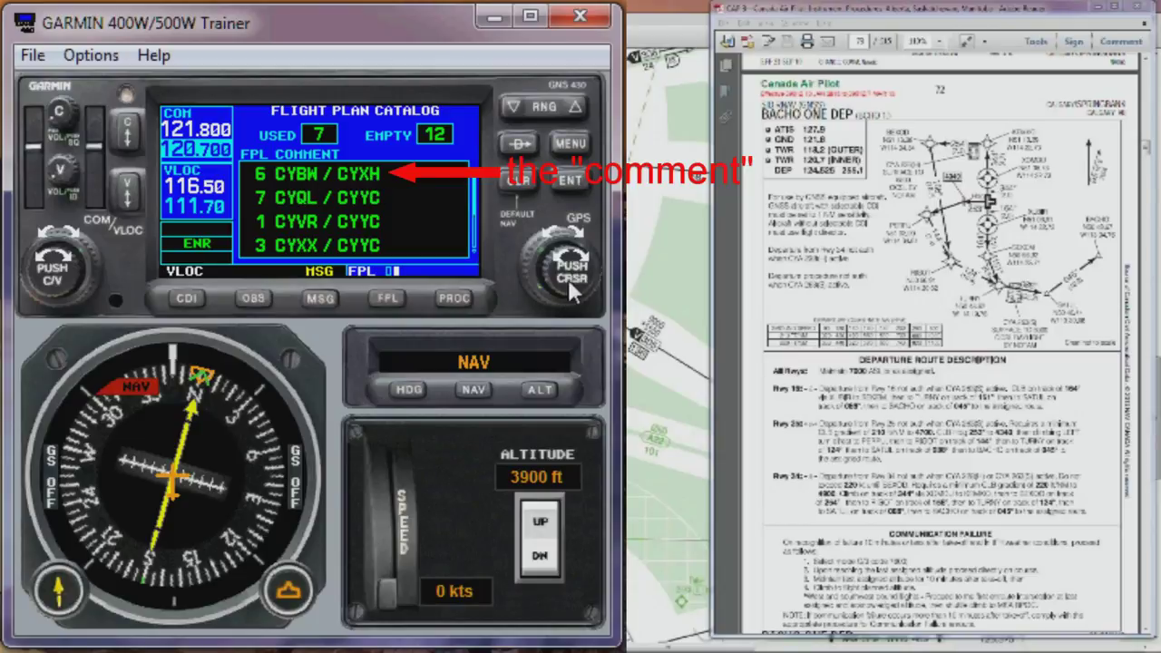
Step: Activate the stored CYBW / CYXH flight plan from the catalog
click(570, 143)
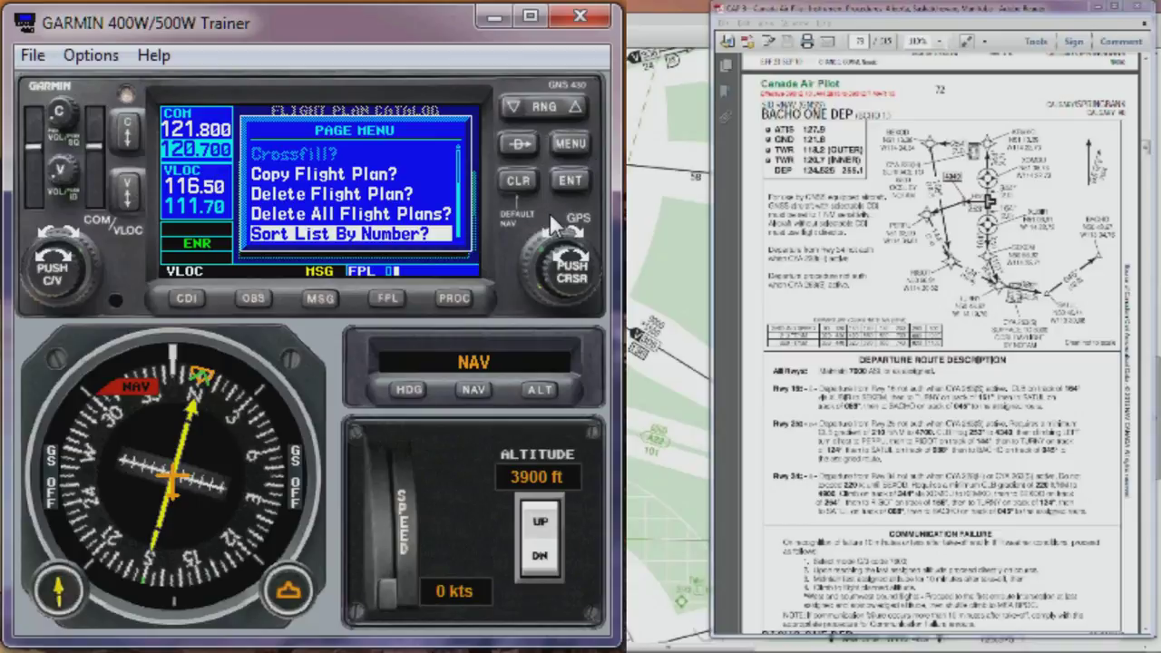
scroll(551, 243, up, 6)
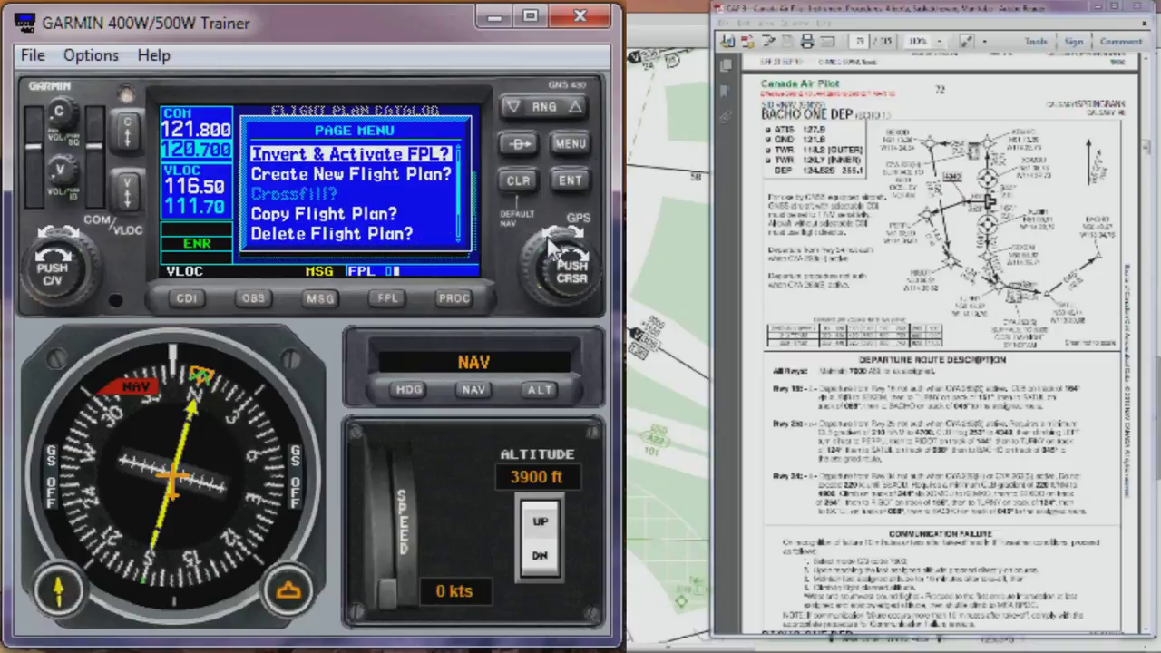
scroll(550, 241, up, 1)
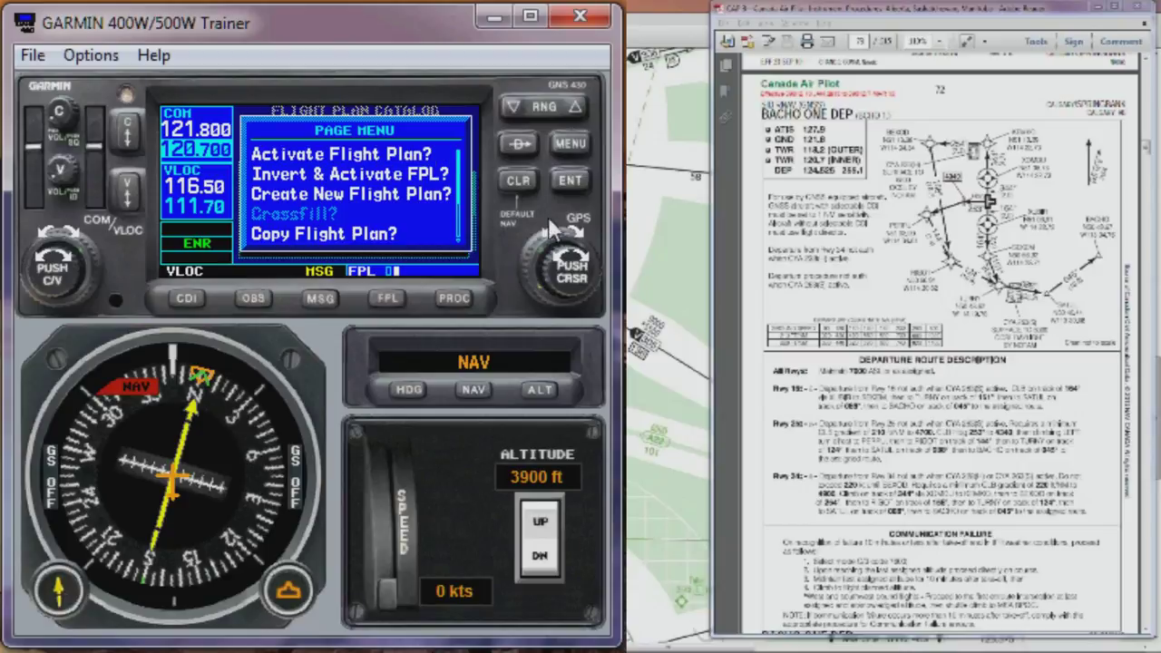
click(570, 179)
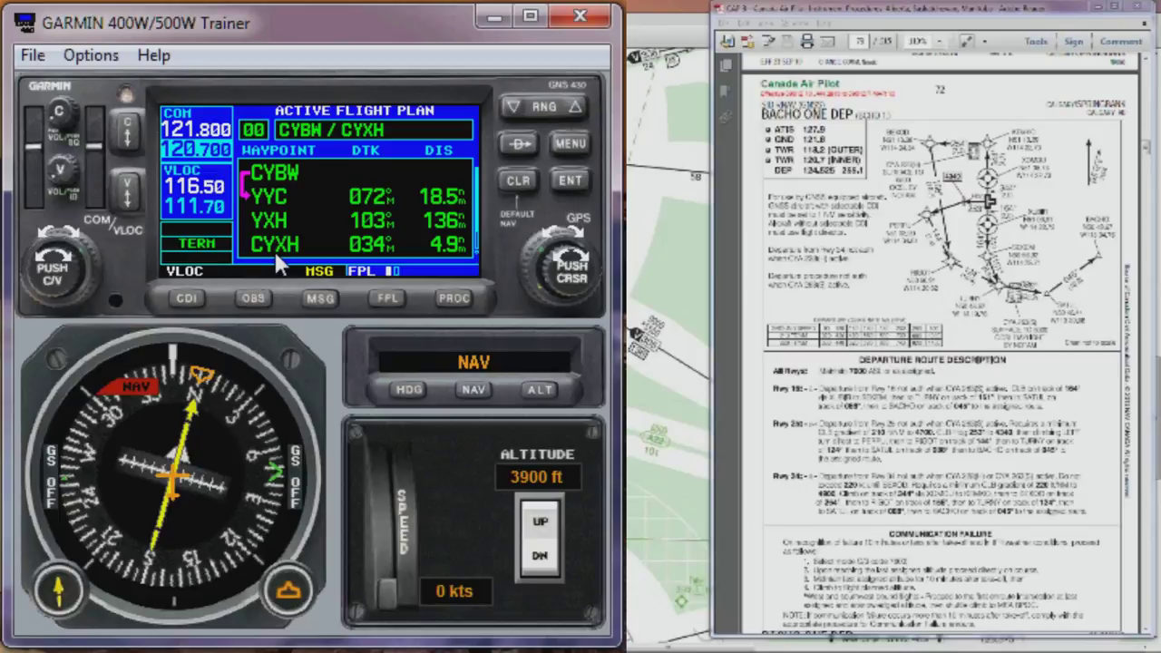
Step: Start selecting a departure procedure for CYBW and choose the BCHO2 departure
click(455, 298)
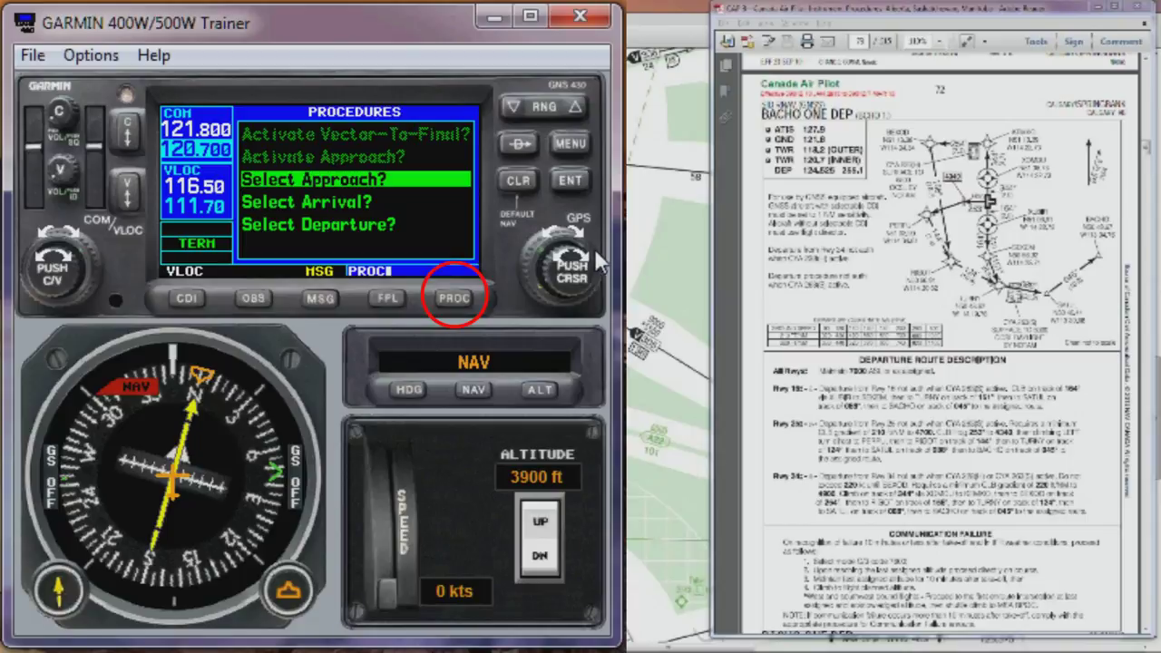
scroll(596, 249, down, 2)
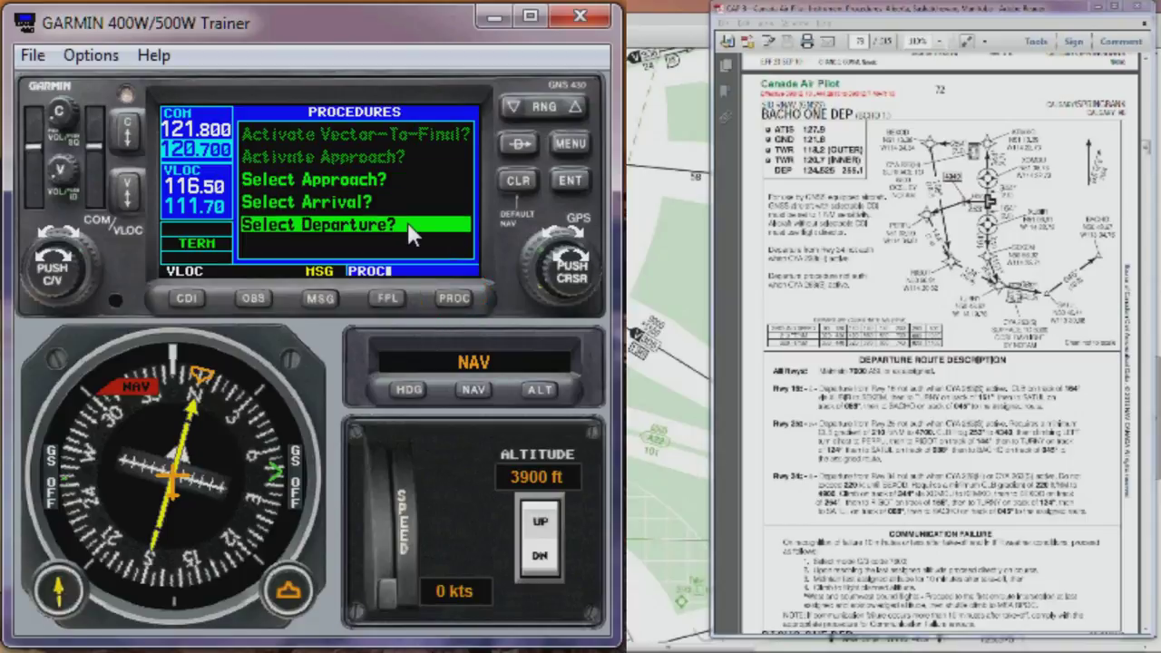
click(572, 180)
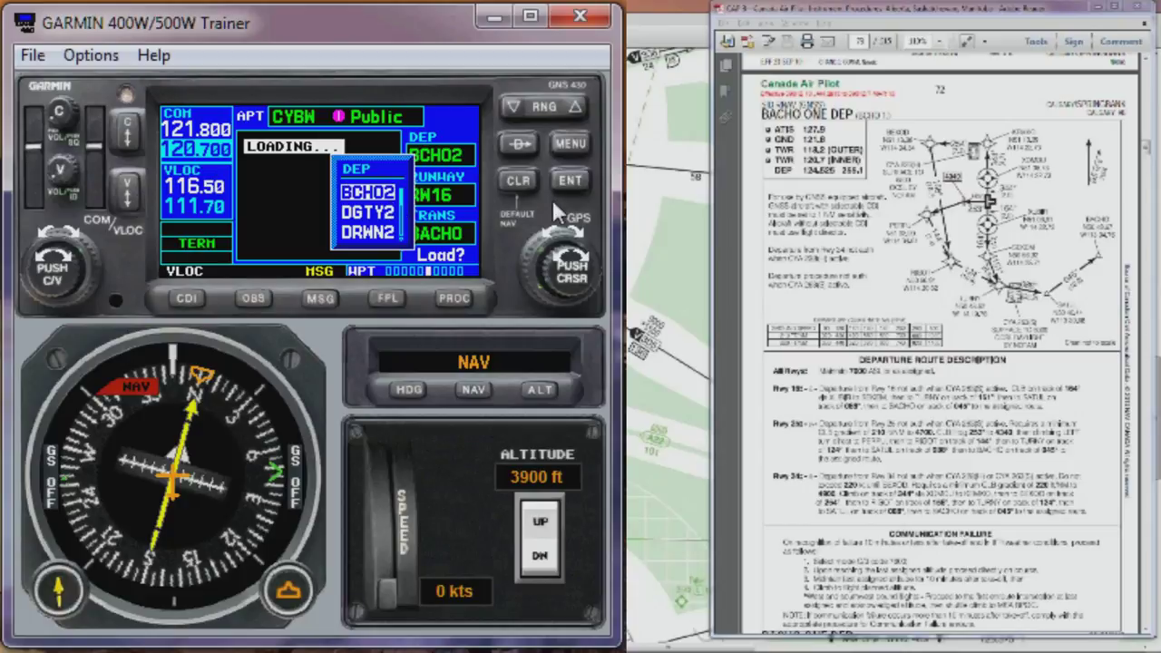
click(567, 179)
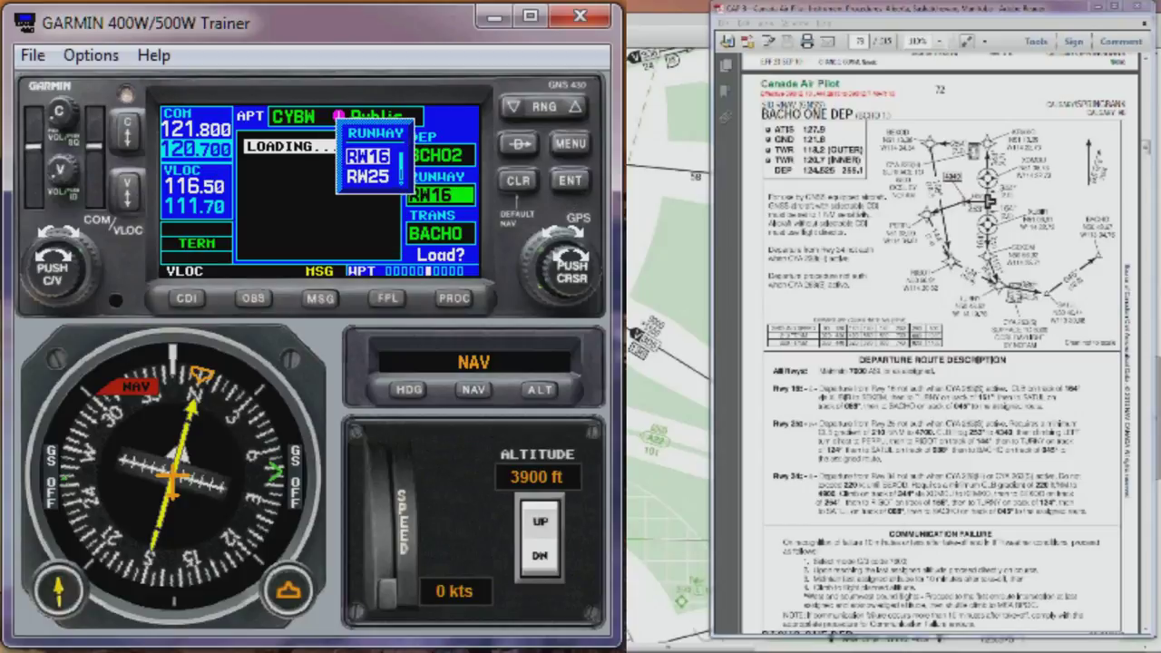
Step: Choose runway RW25 with the BACHO transition and load the departure into the active flight plan
click(577, 243)
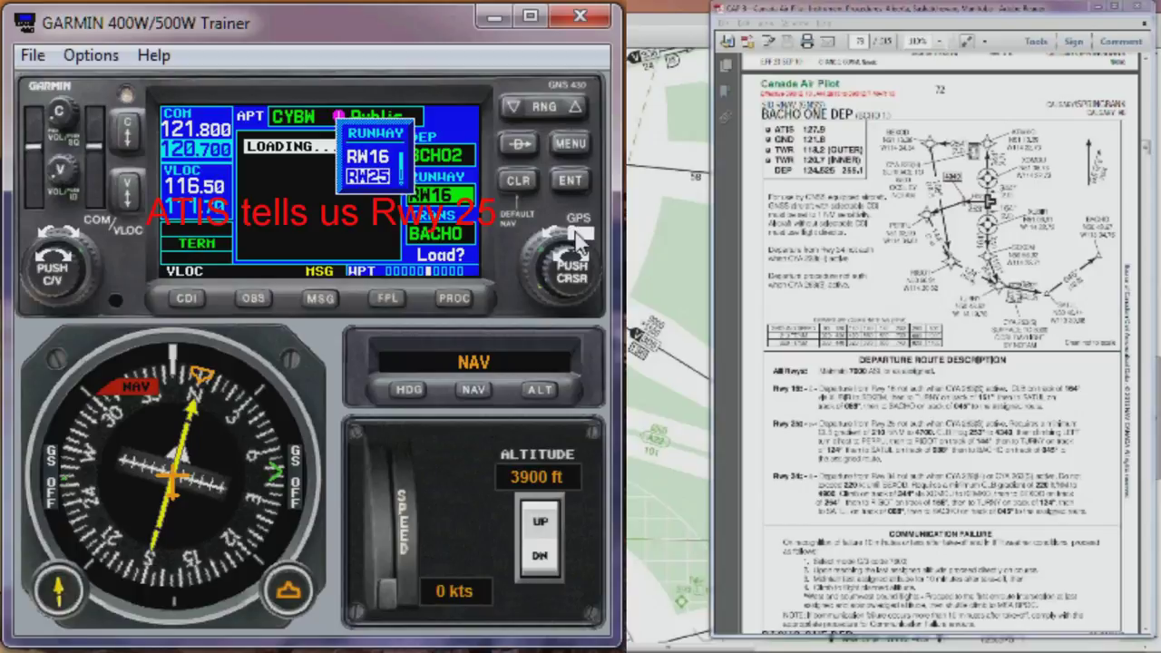
click(577, 243)
click(561, 240)
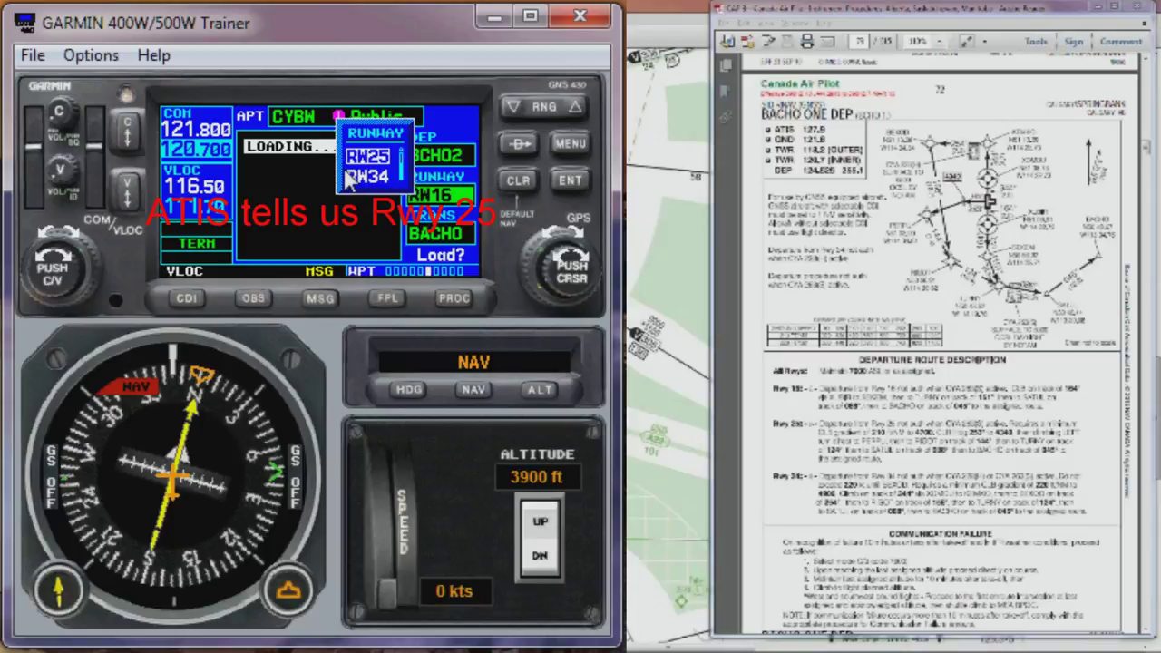
click(568, 180)
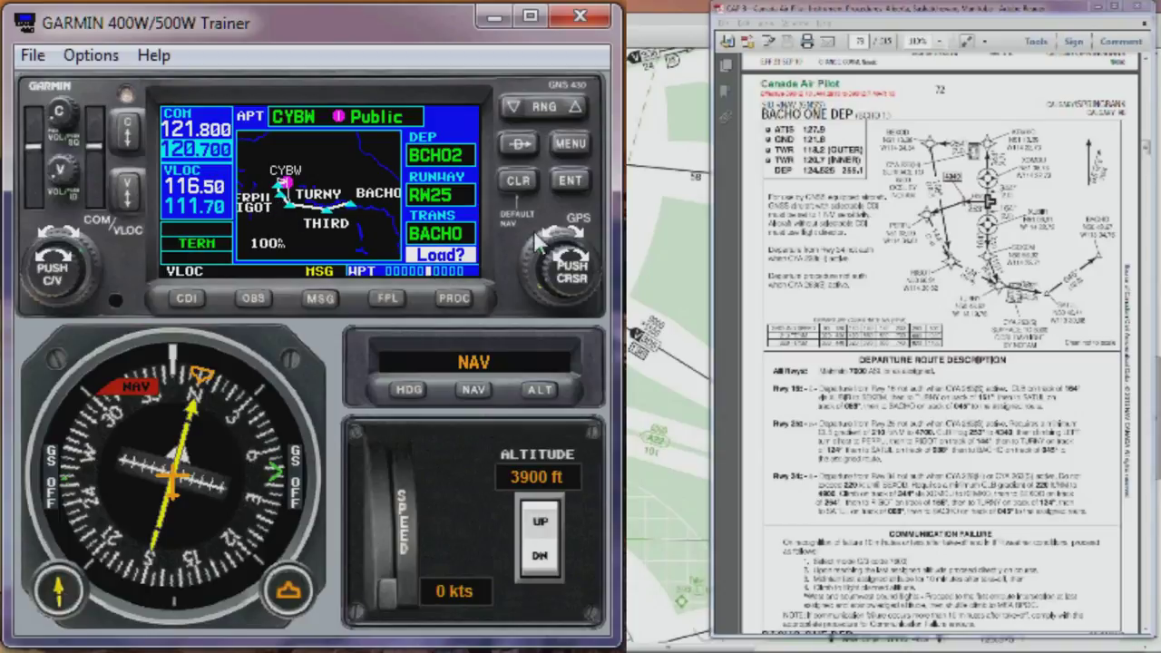
click(572, 180)
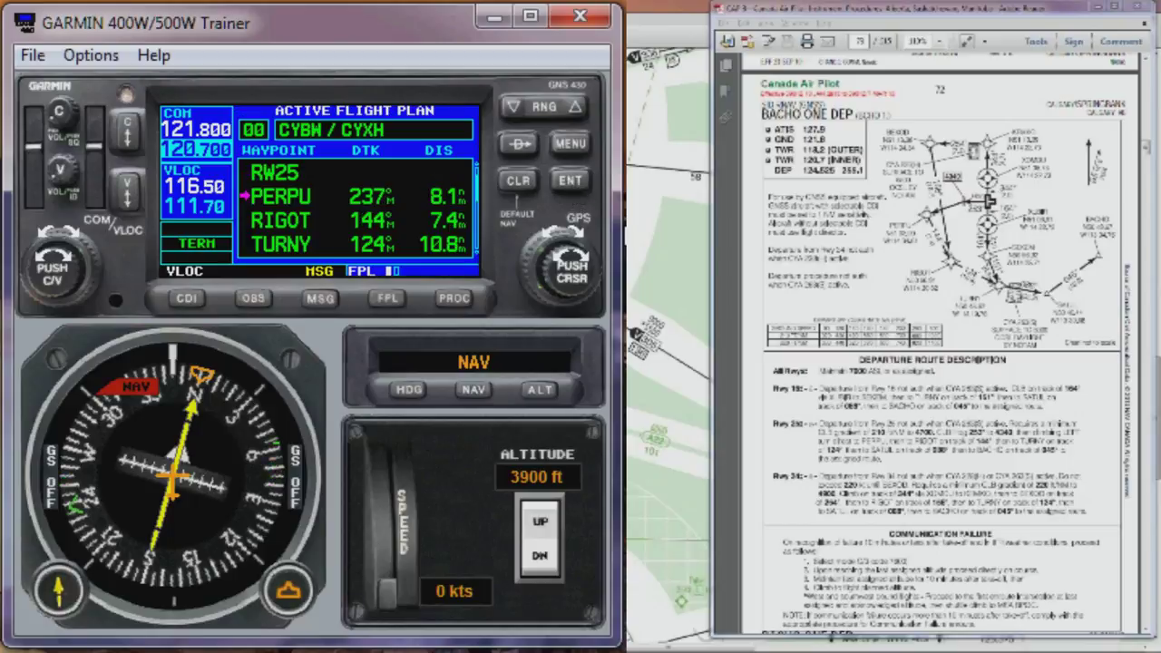
Step: Check the bearing and distance of each departure leg from RW25 to BACHO against the BACHO ONE DEP chart
click(571, 280)
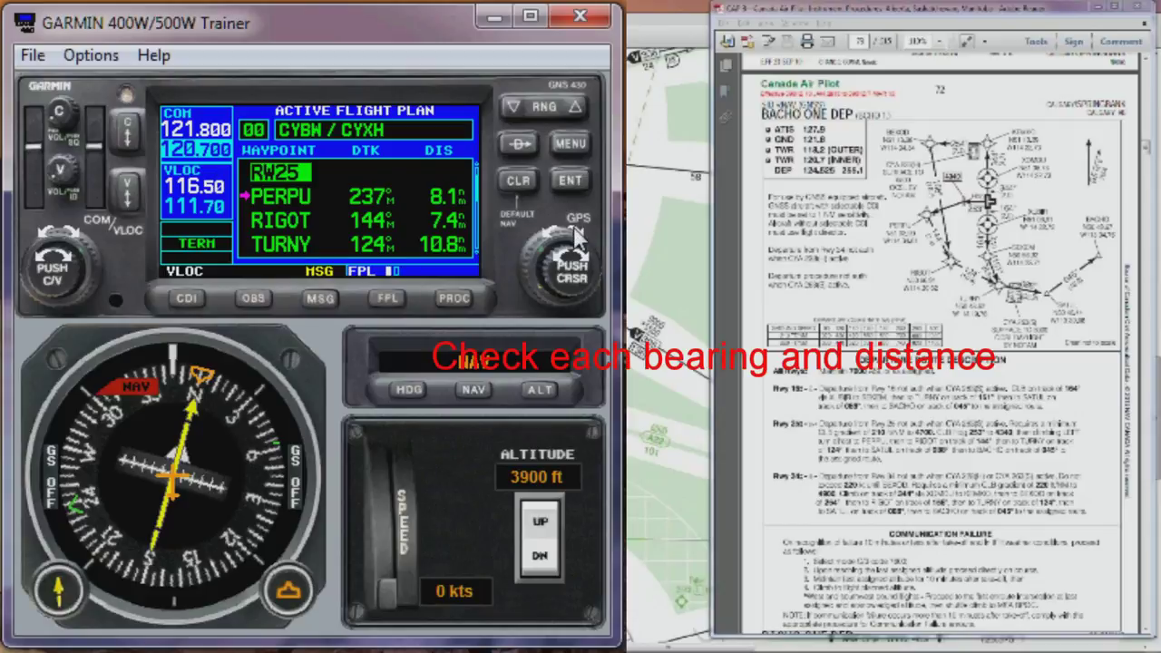
scroll(579, 243, down, 1)
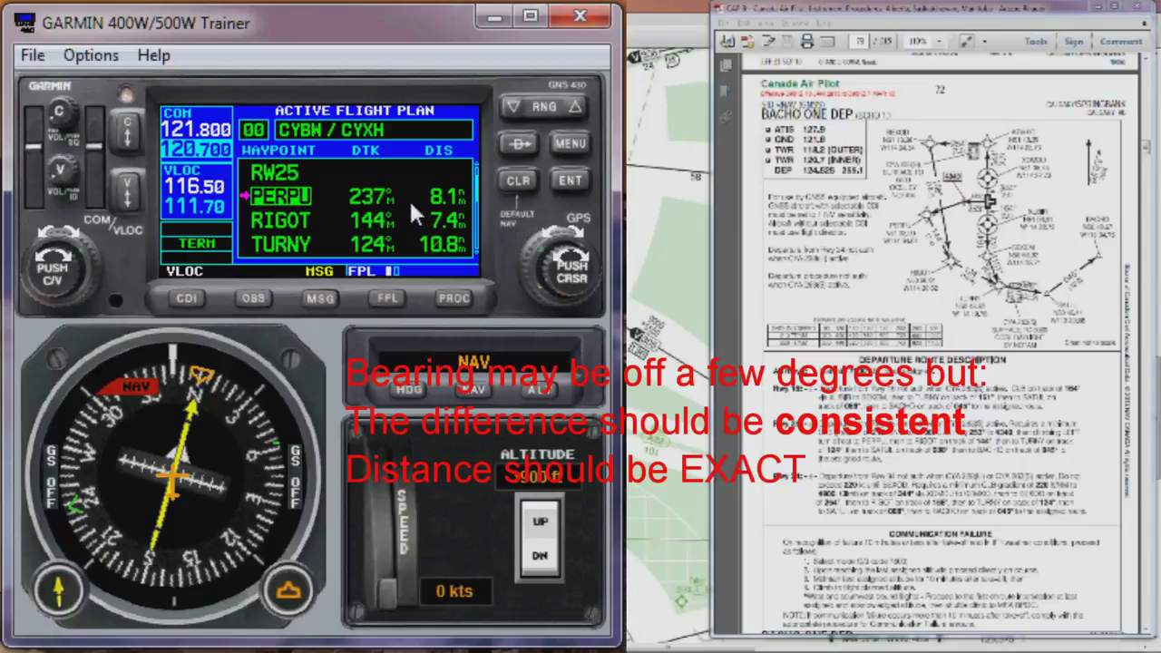
click(579, 239)
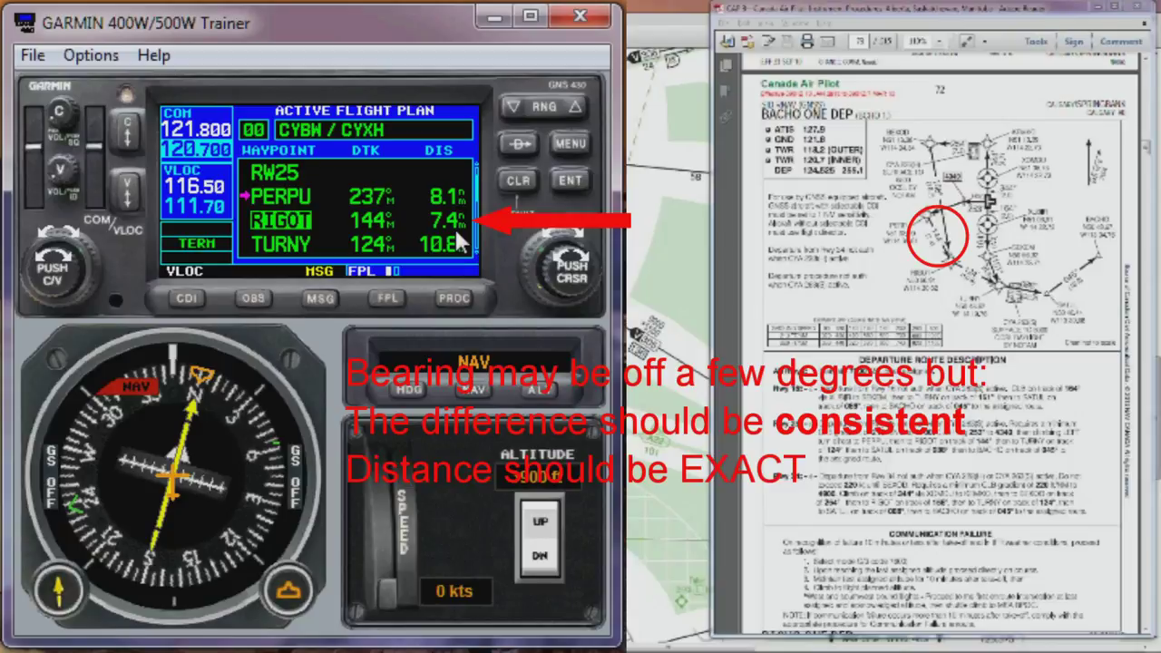
click(581, 245)
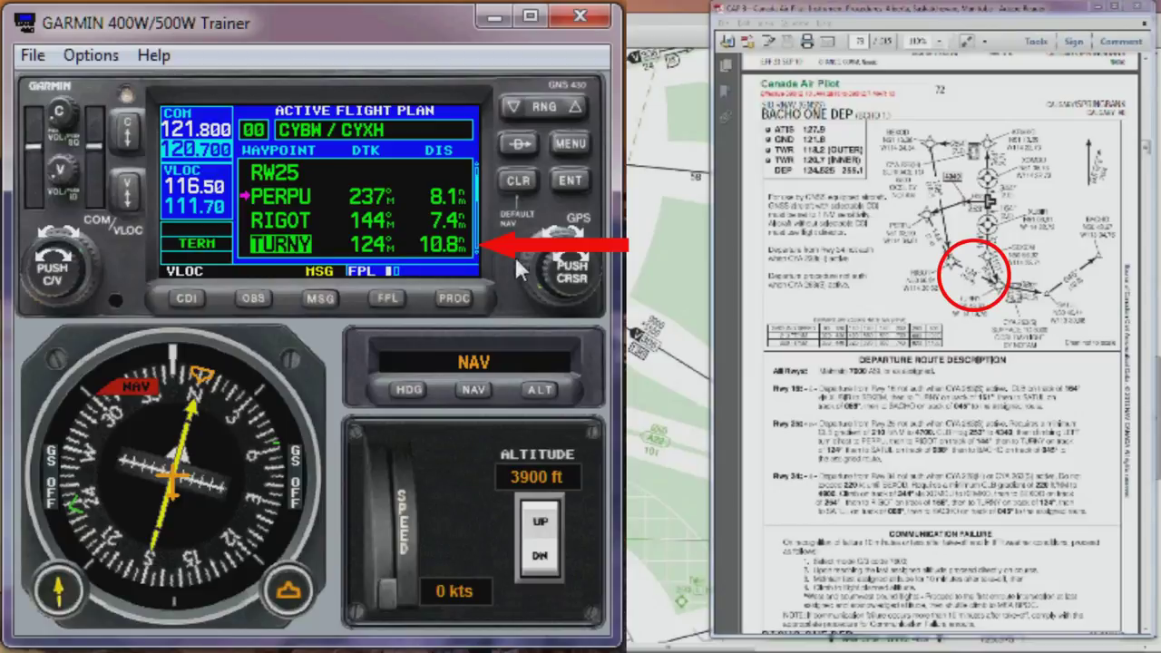
click(580, 257)
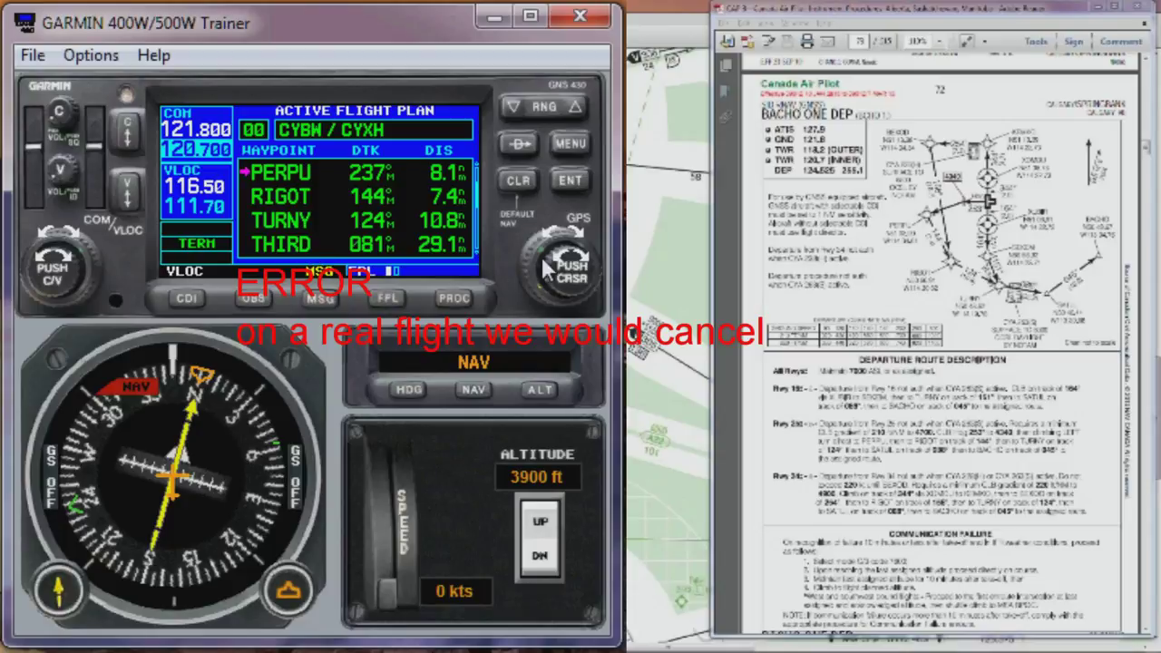
click(580, 243)
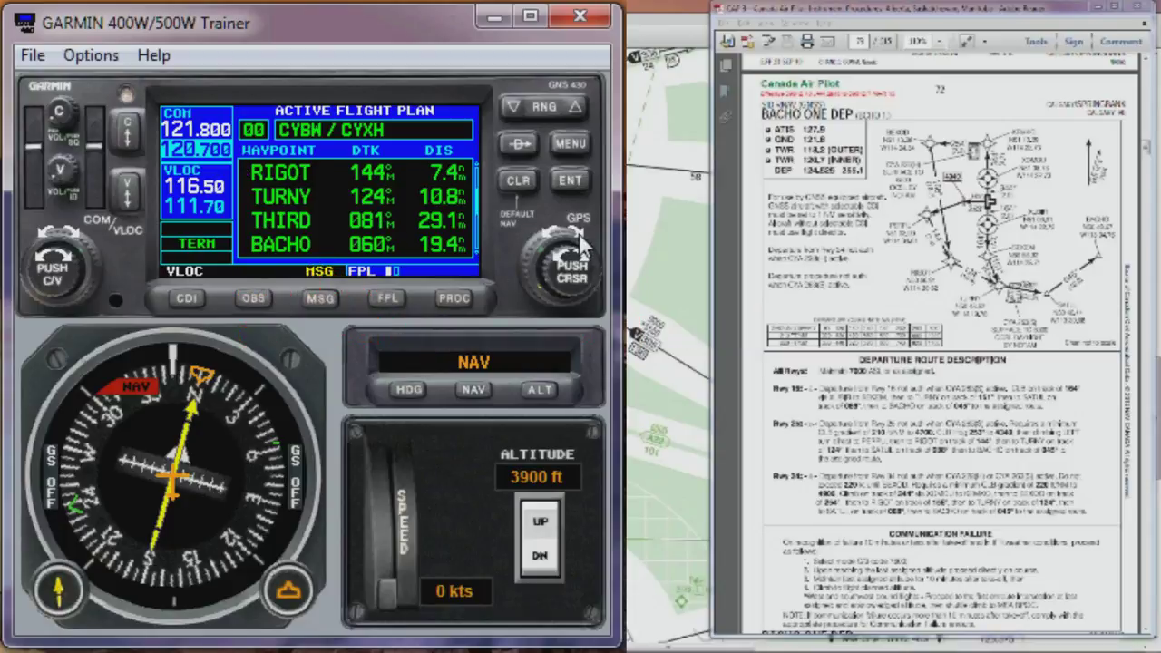
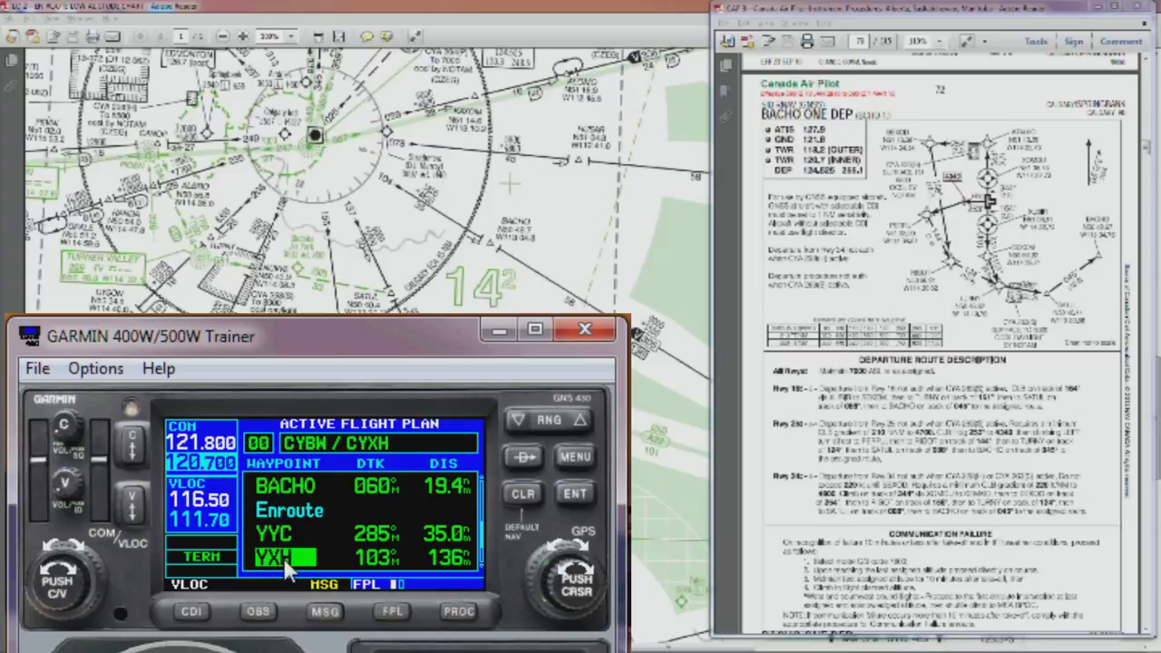
Step: Remove the YYC waypoint from the enroute part of the active flight plan and return to the map page
click(557, 559)
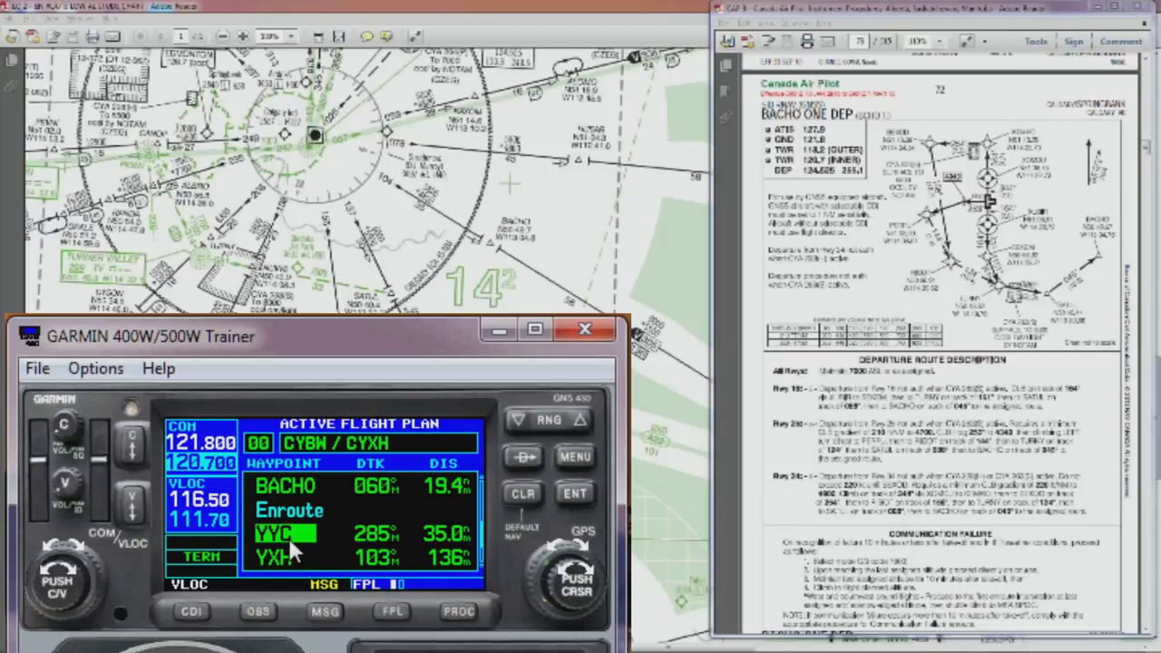
click(523, 494)
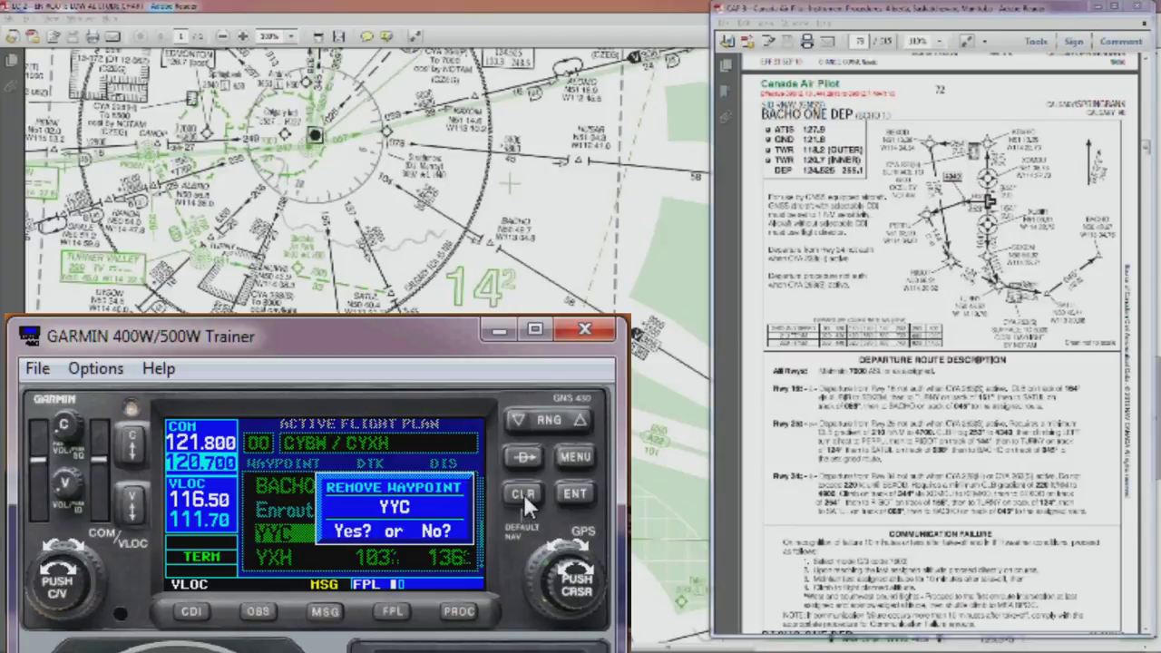
click(585, 497)
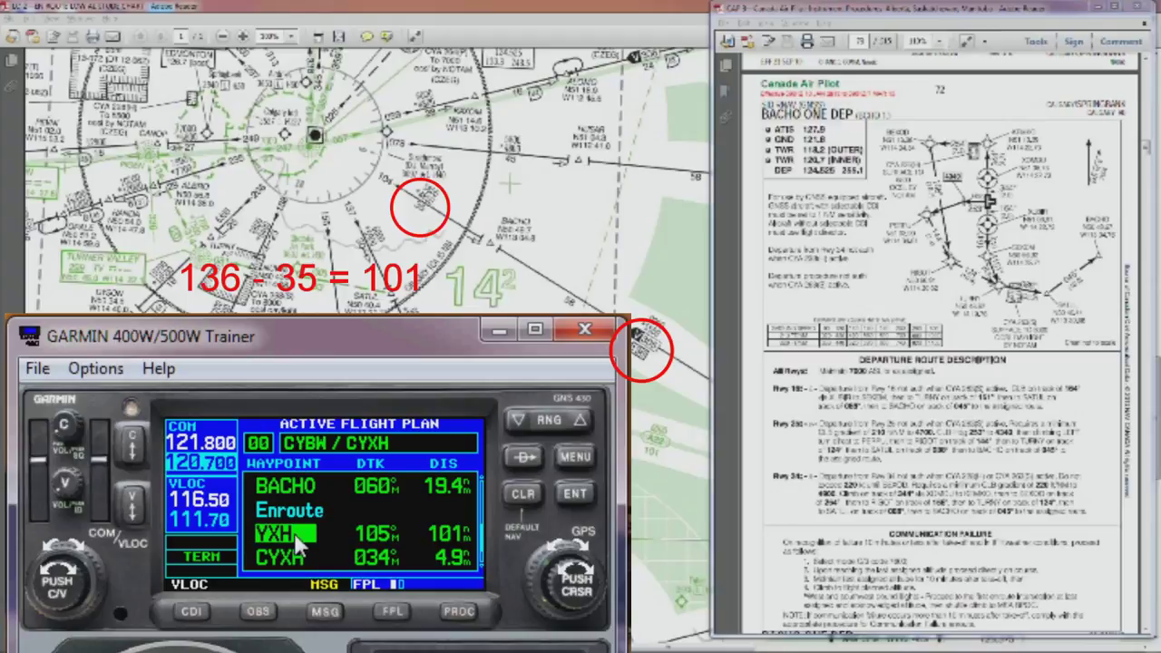
click(577, 590)
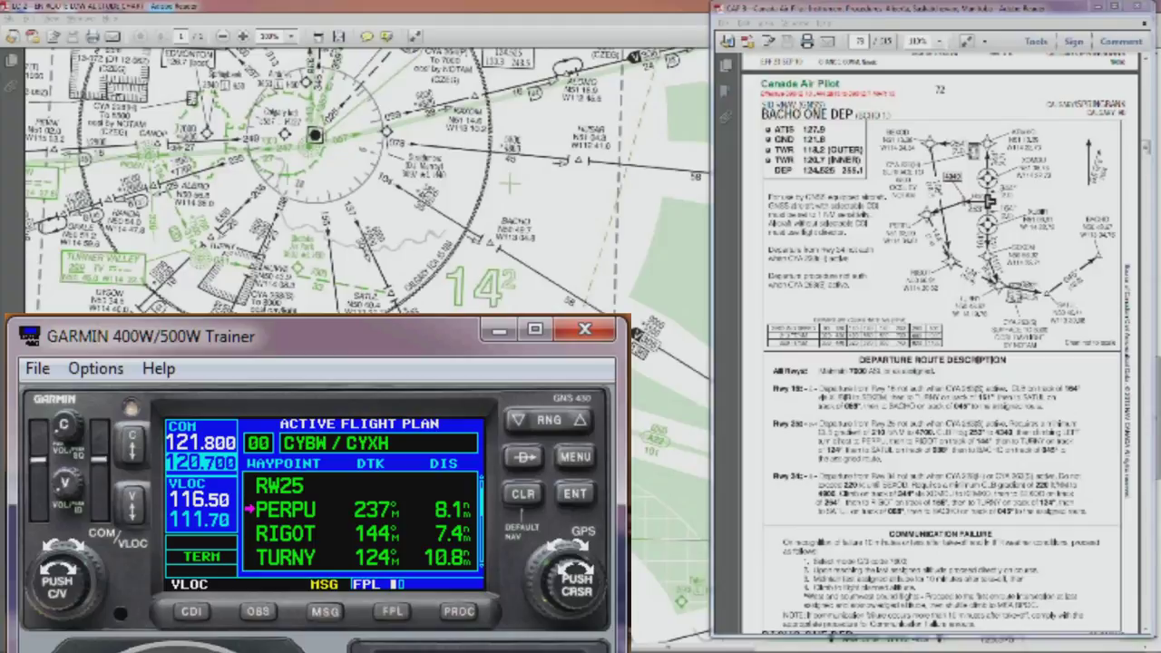
click(391, 613)
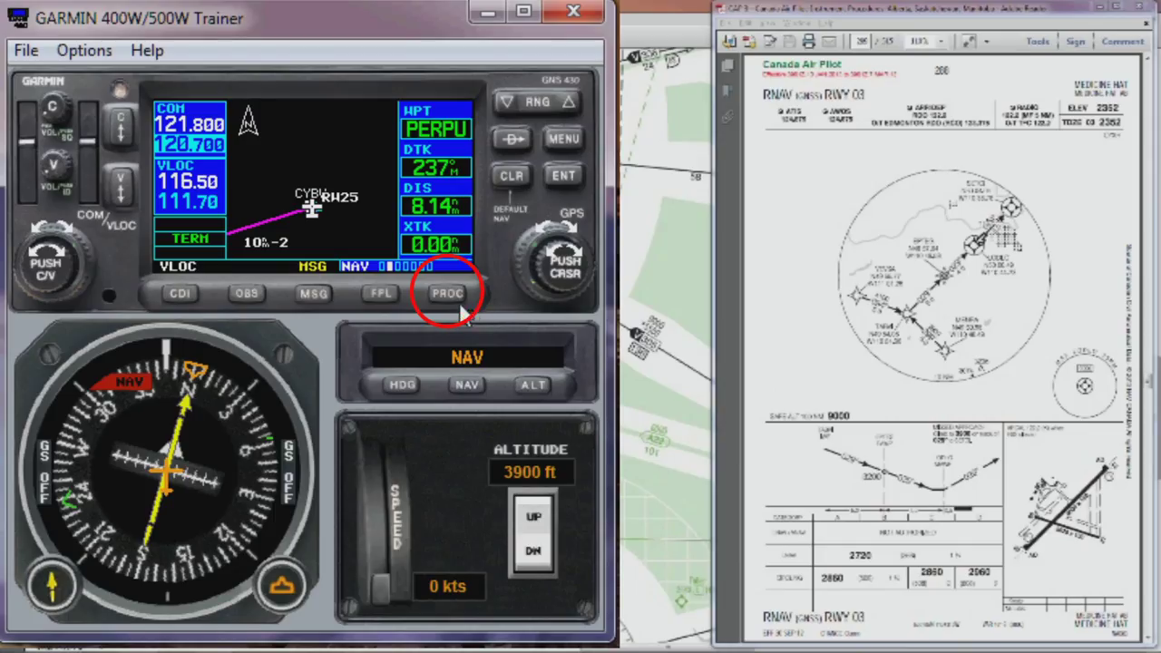
Step: Start selecting an approach procedure for CYXH and choose the RNAV 03 approach
click(449, 299)
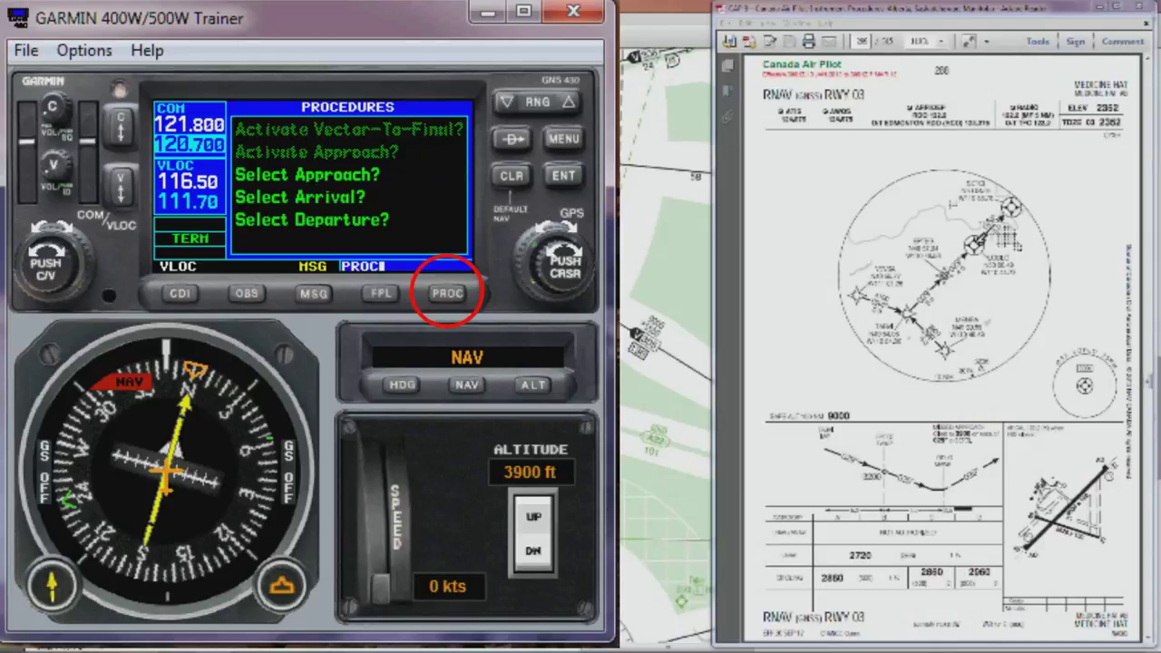
click(572, 238)
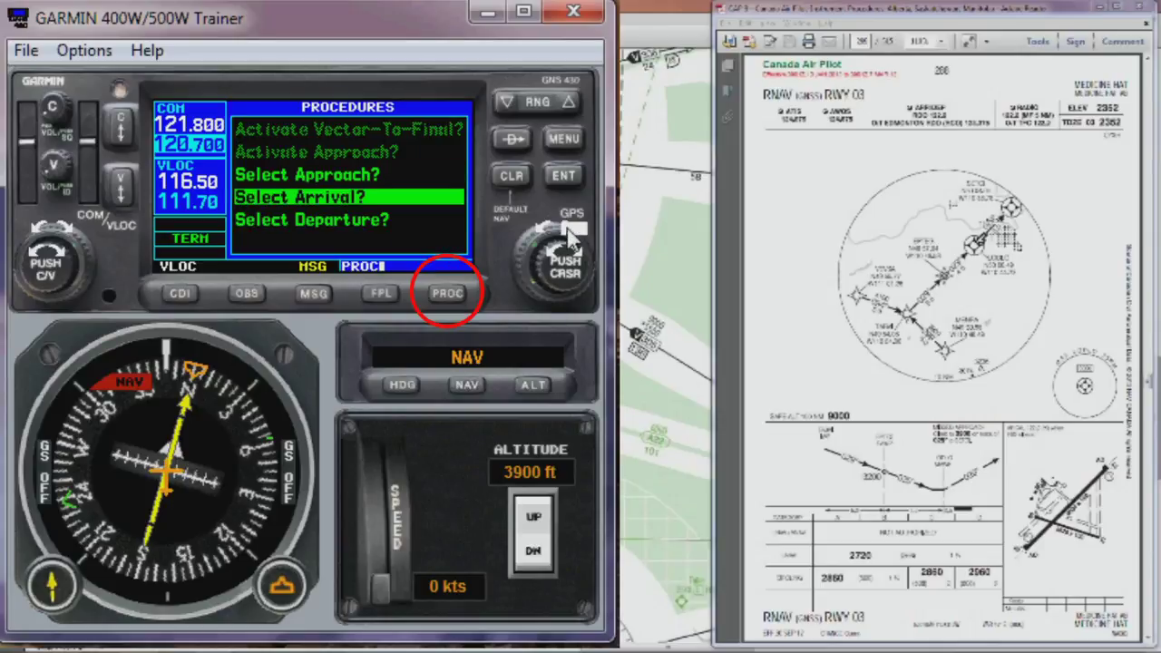
click(572, 238)
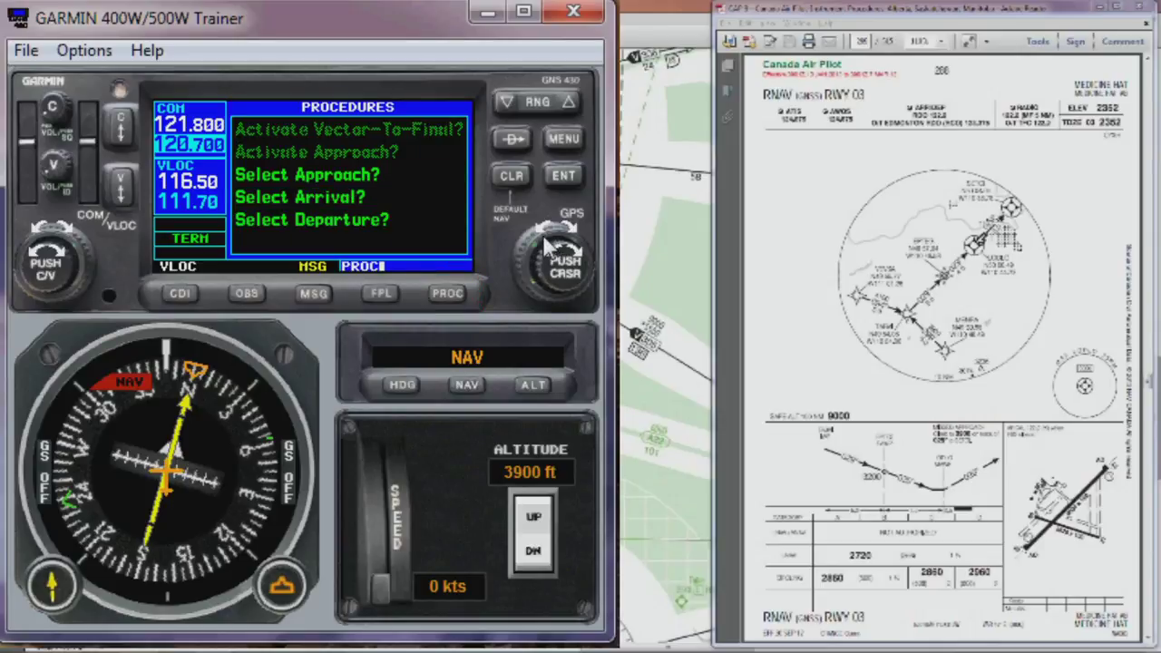
click(550, 239)
click(550, 239)
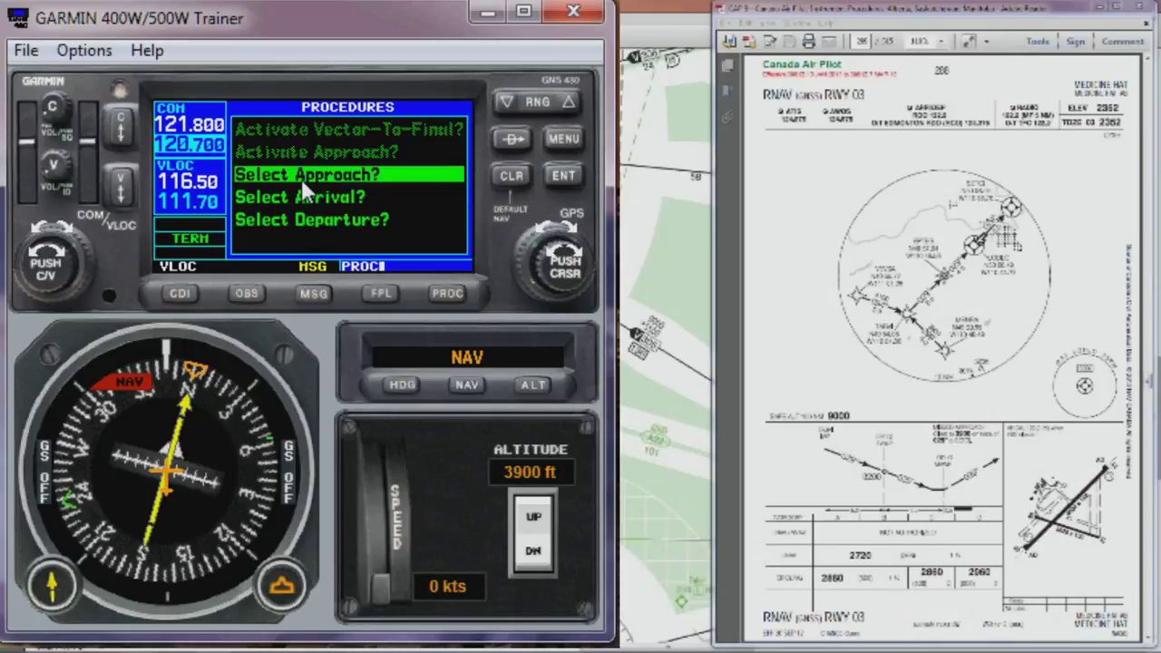
click(563, 175)
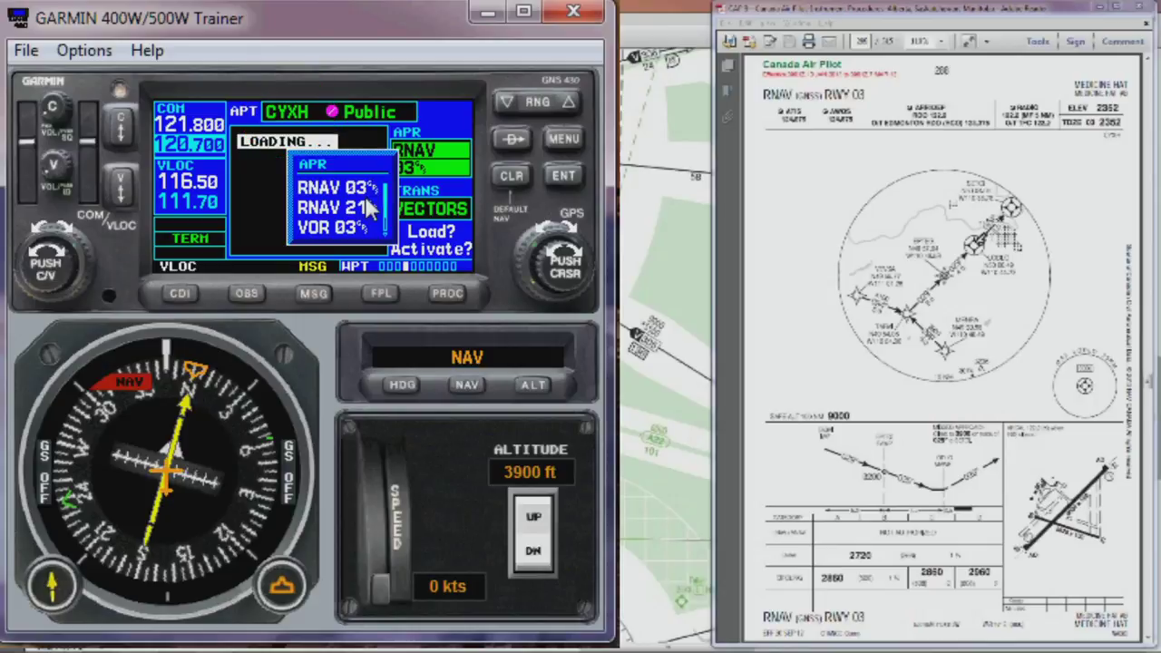
click(561, 176)
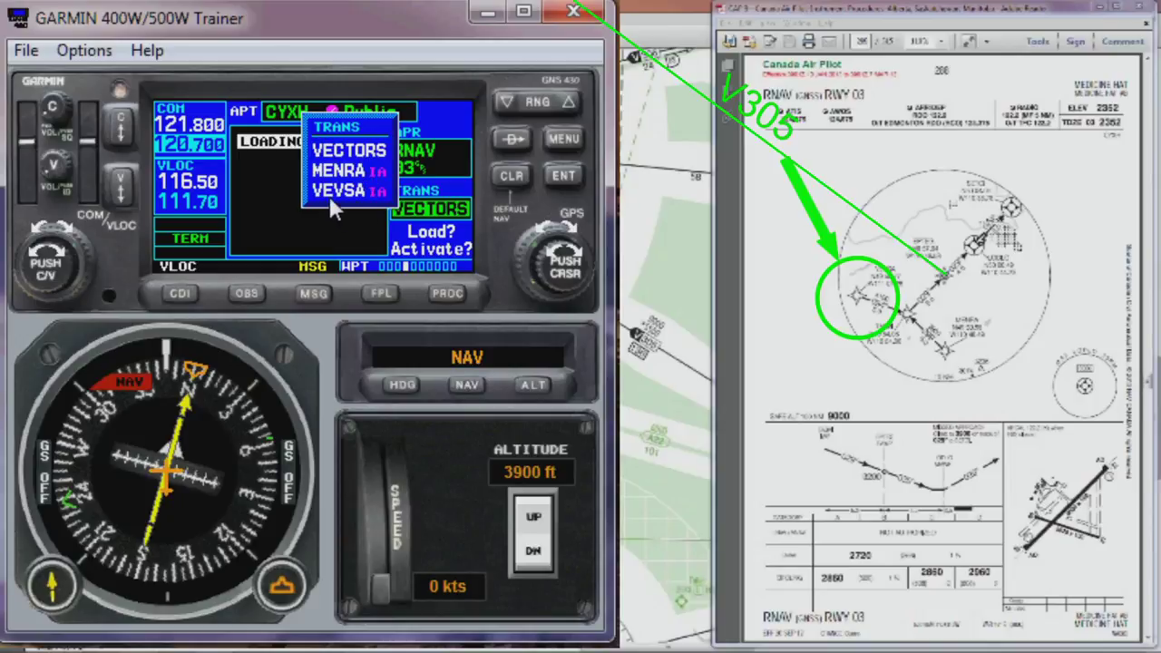
Step: Choose the VEVSA transition for the RNAV 03 approach and load it into the active flight plan
click(570, 238)
click(570, 237)
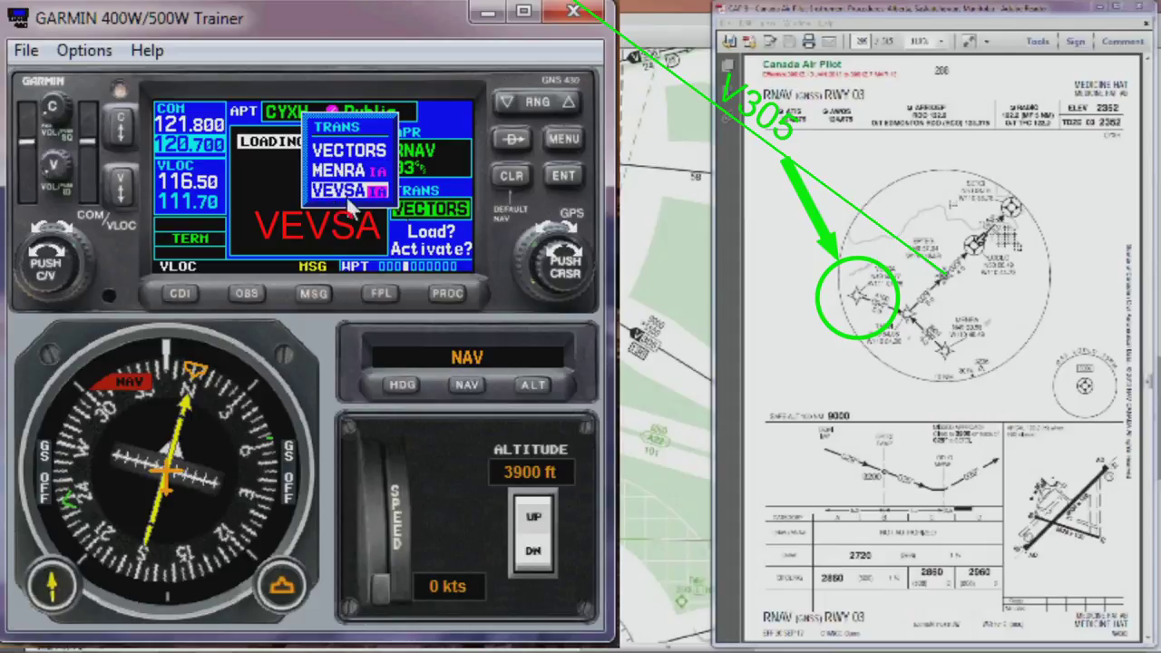
click(560, 177)
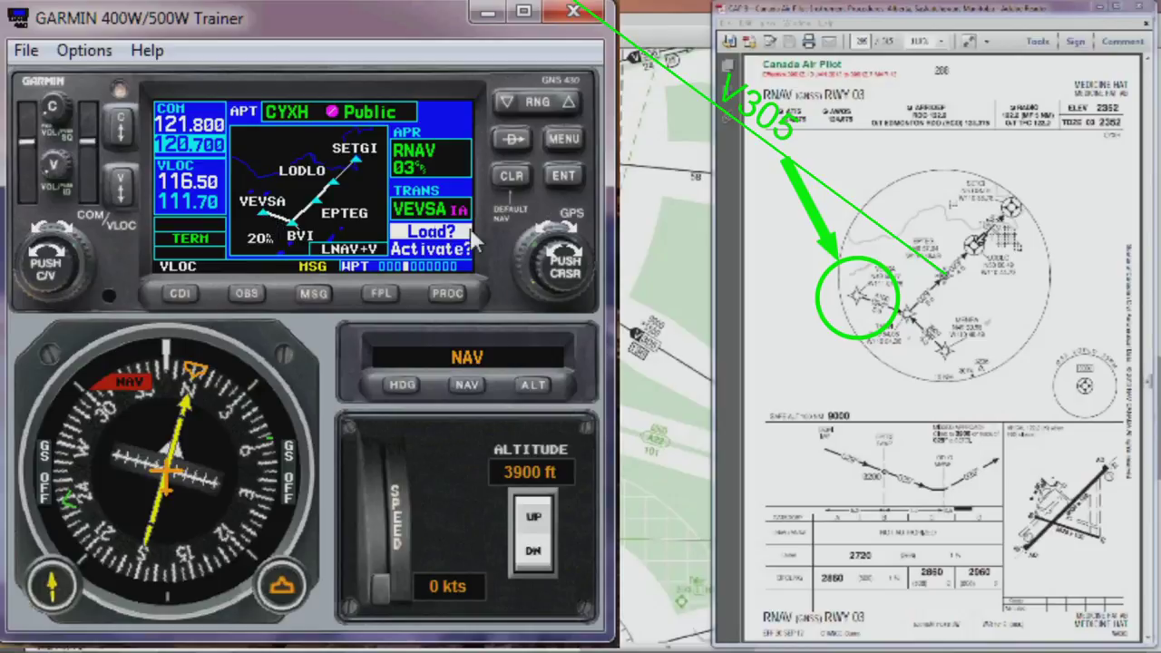
click(562, 175)
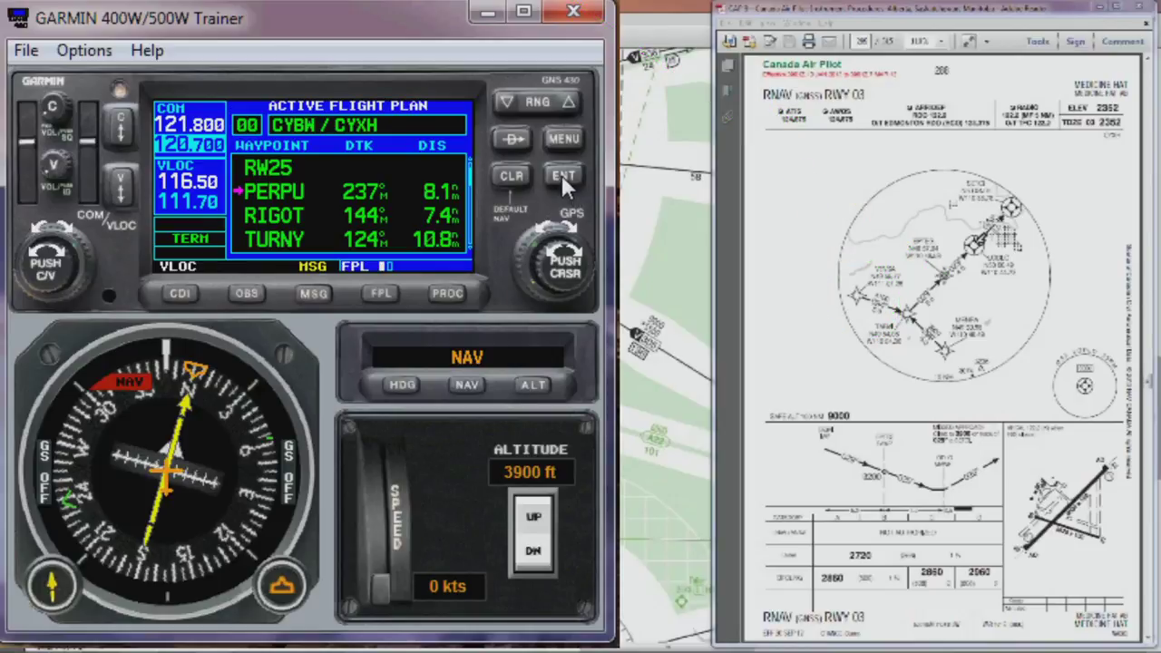
Step: Check the track and distance of each approach leg from VEVSA to SETGI against the RNAV (GNSS) RWY 03 chart, then return to the map page
click(563, 271)
click(568, 227)
scroll(572, 234, down, 7)
scroll(571, 234, down, 2)
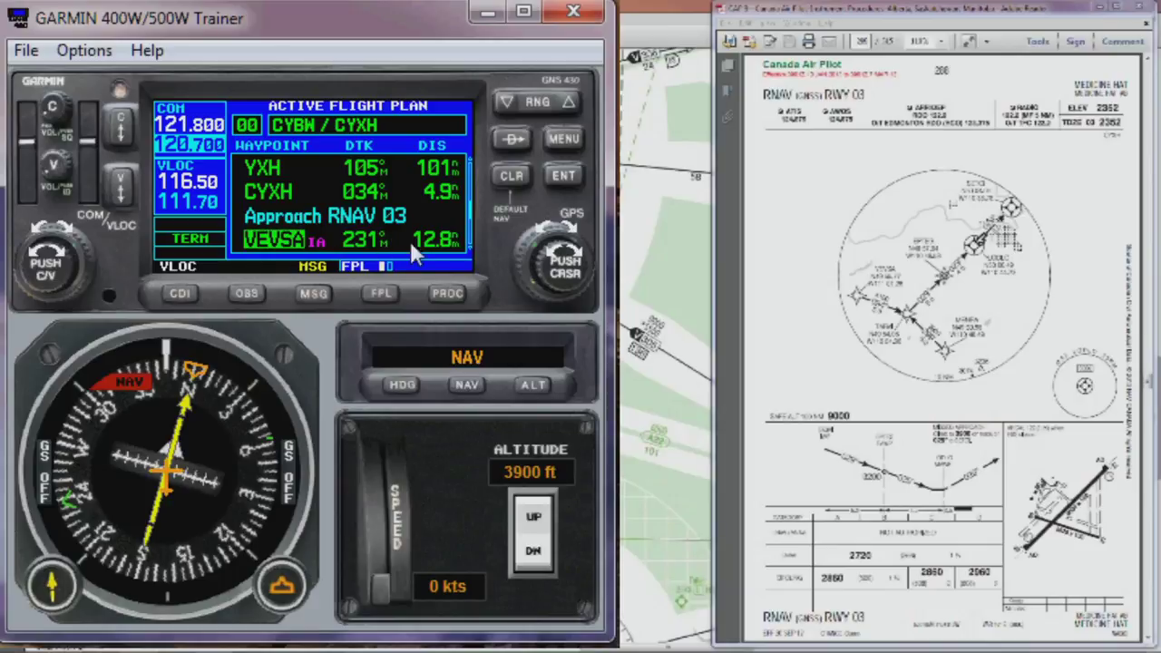
scroll(556, 226, down, 1)
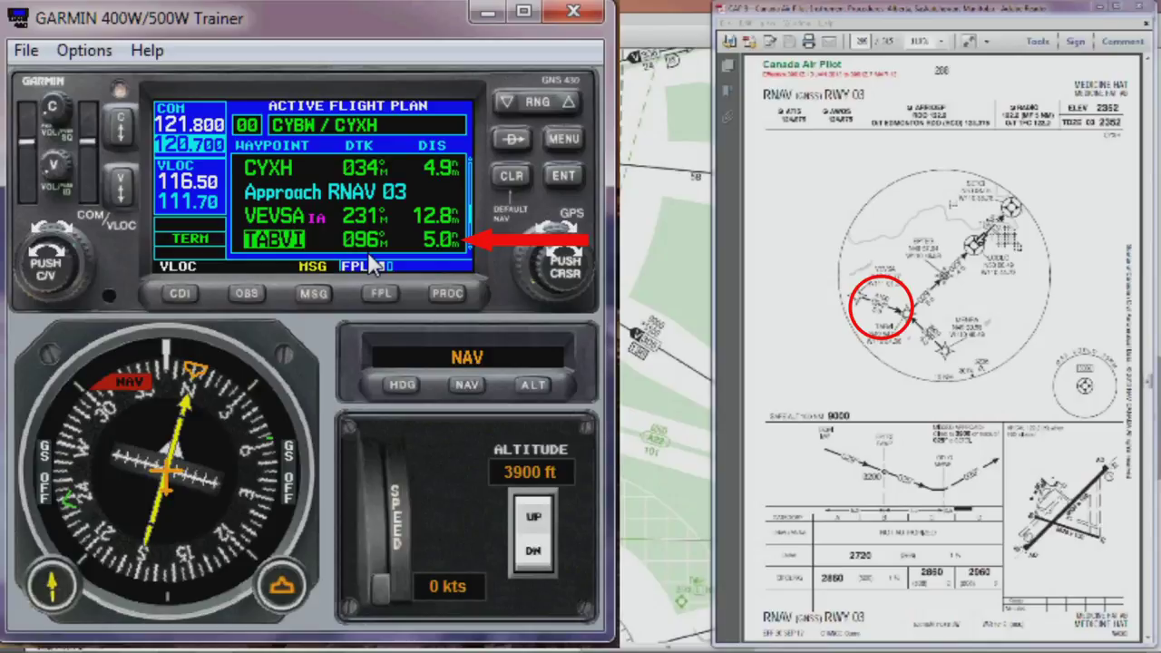
scroll(559, 257, down, 1)
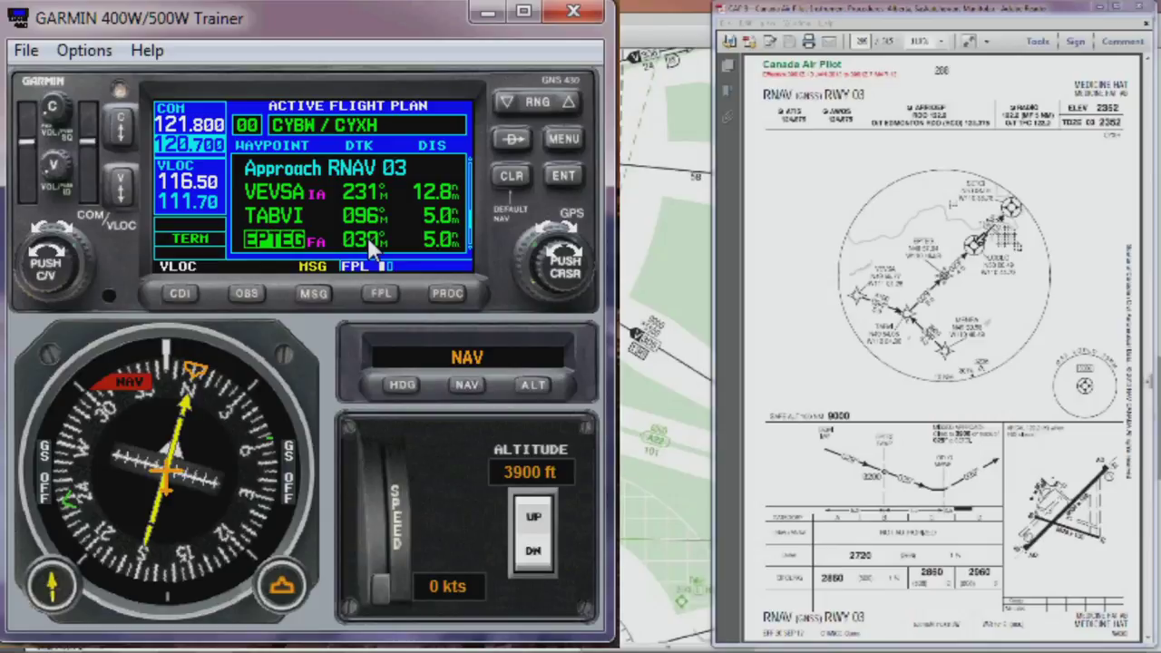
click(564, 234)
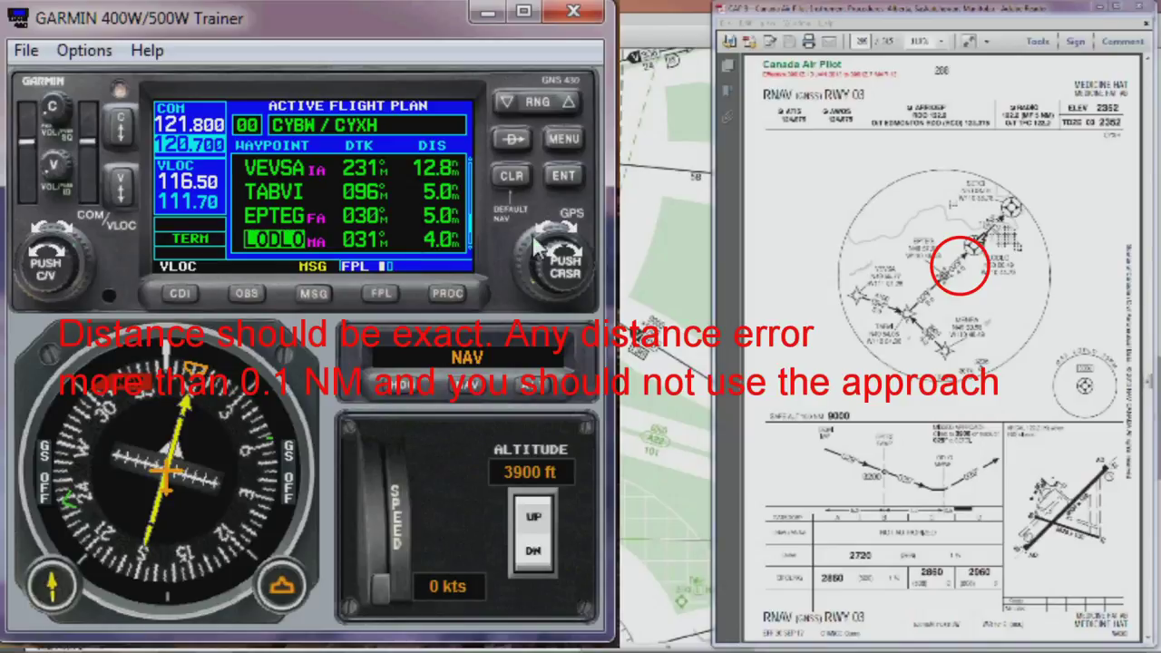
click(572, 234)
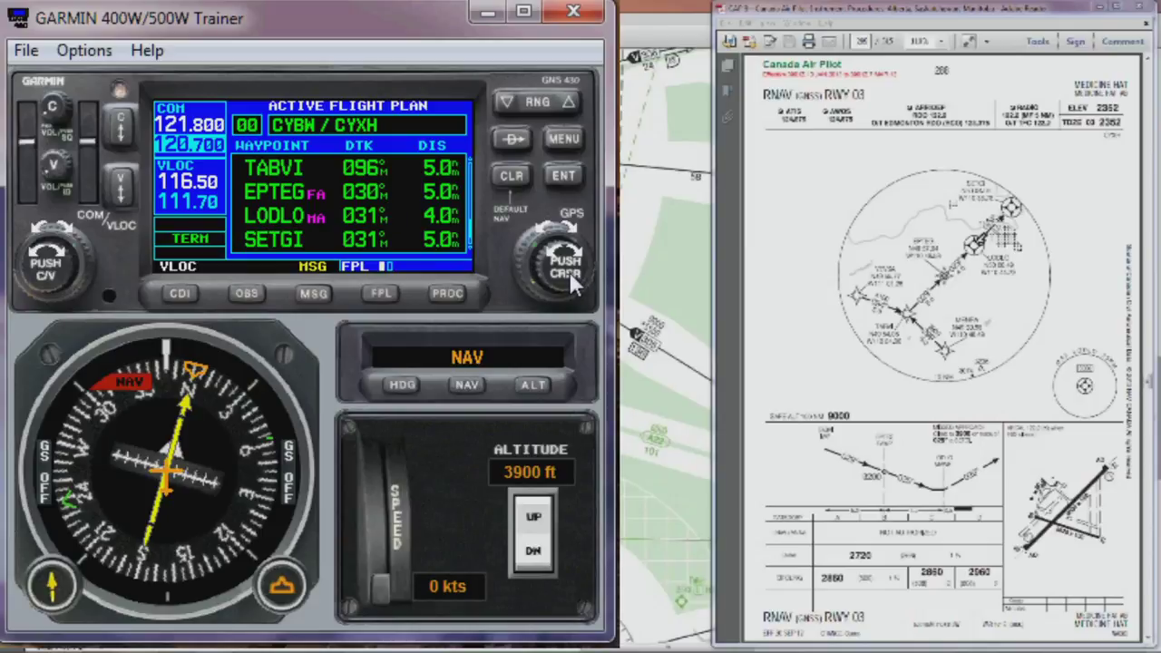
scroll(569, 271, down, 4)
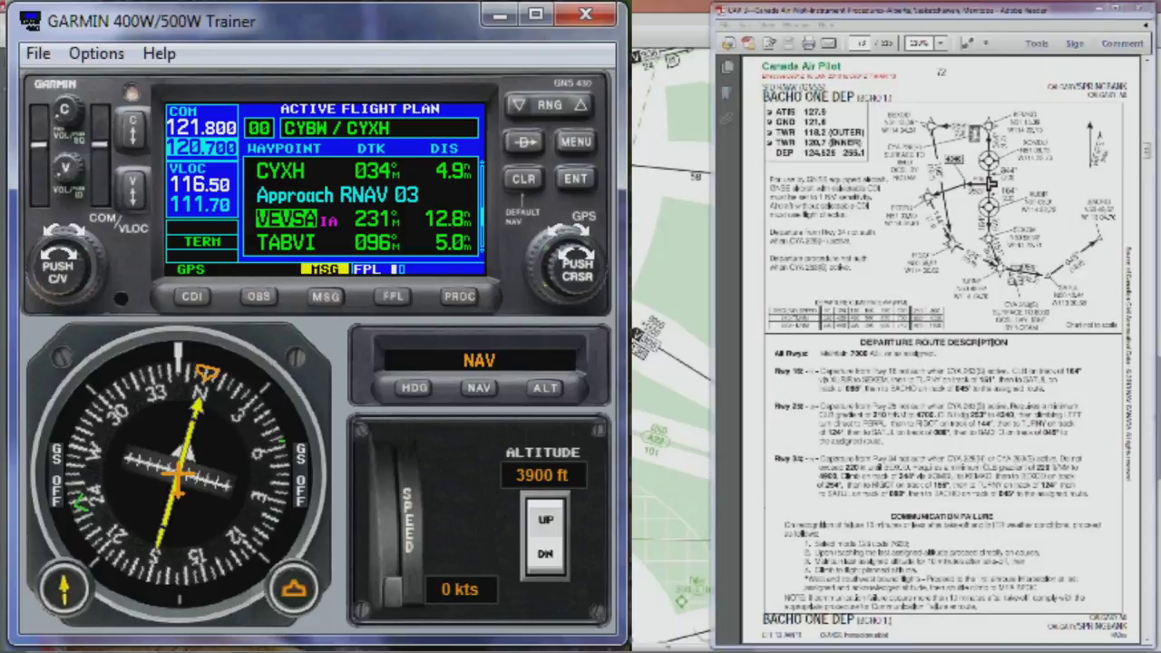
click(568, 287)
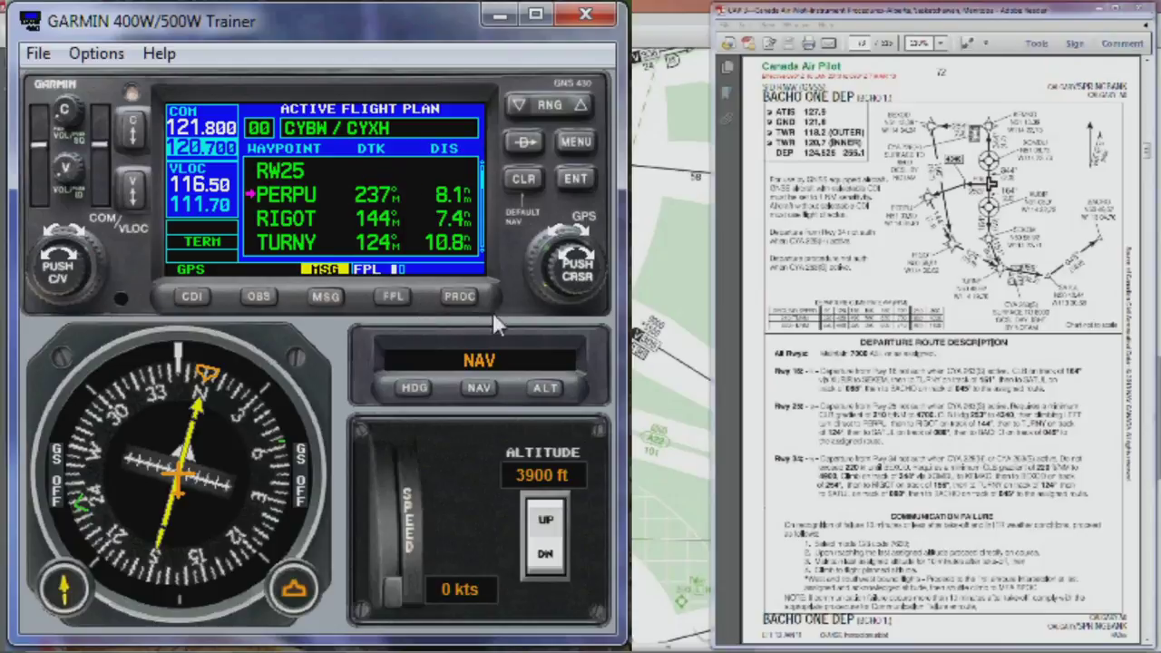
click(393, 295)
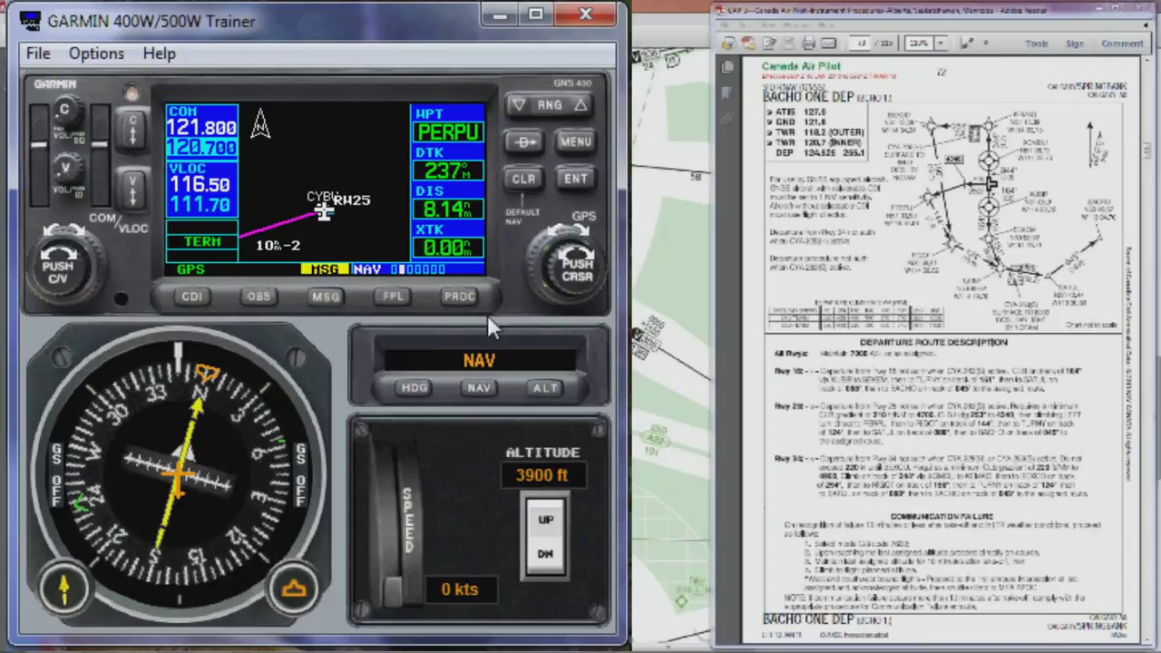
Step: Read and dismiss the pending GPS messages, and set the HSI course pointer to 237°
click(325, 297)
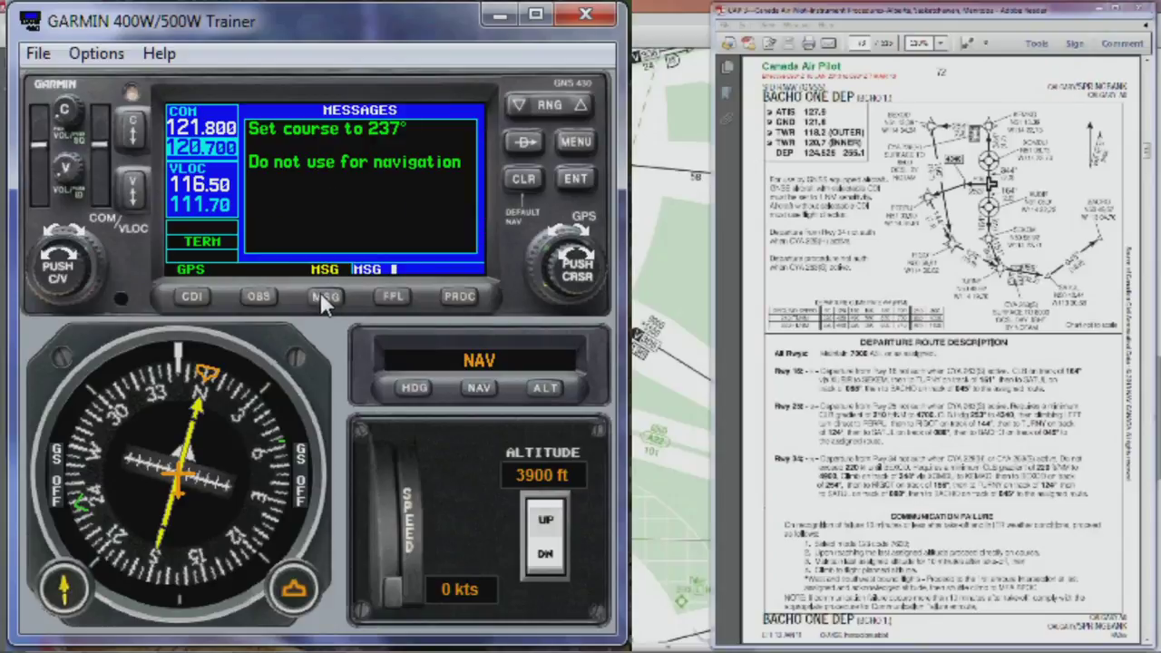
click(327, 297)
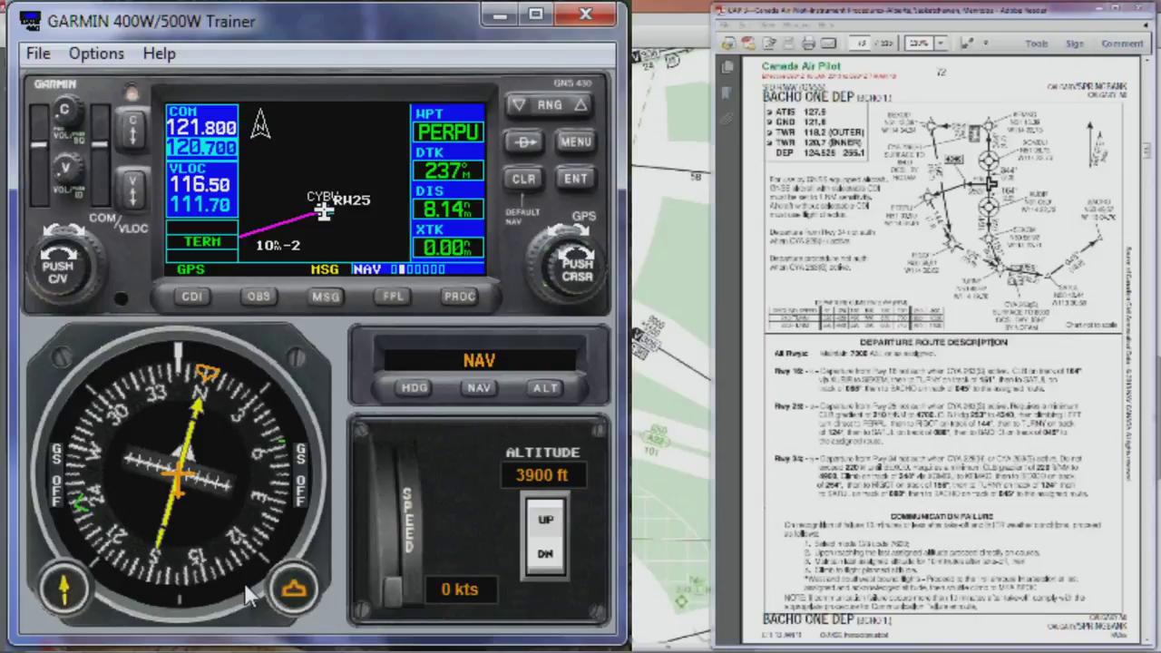
click(80, 601)
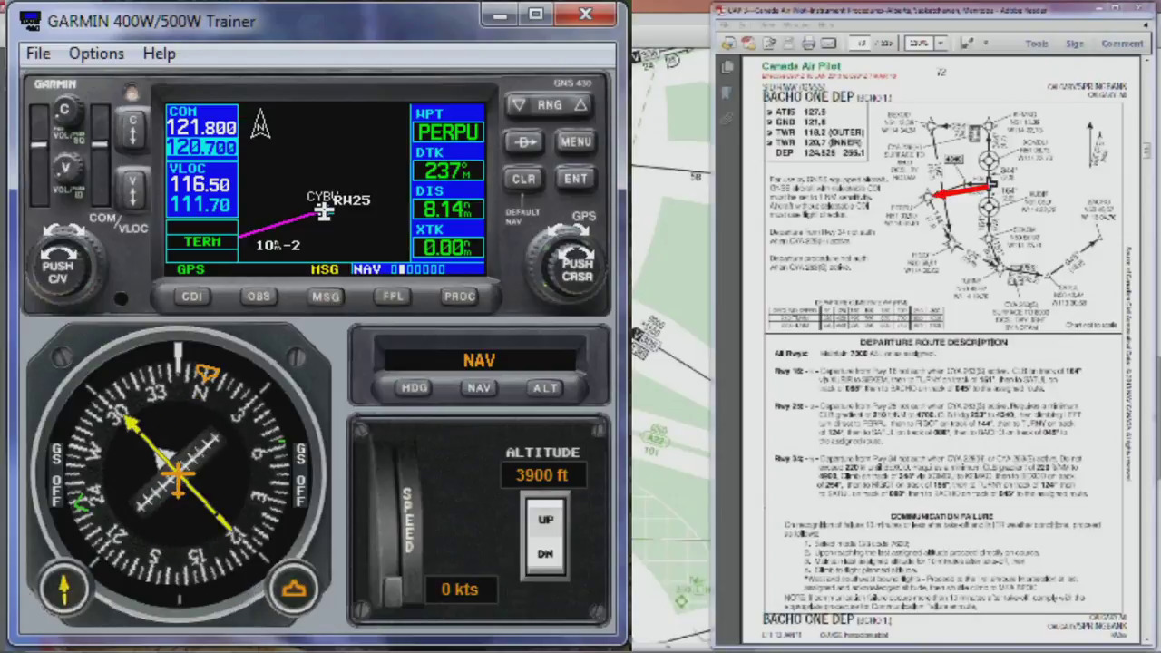
click(67, 594)
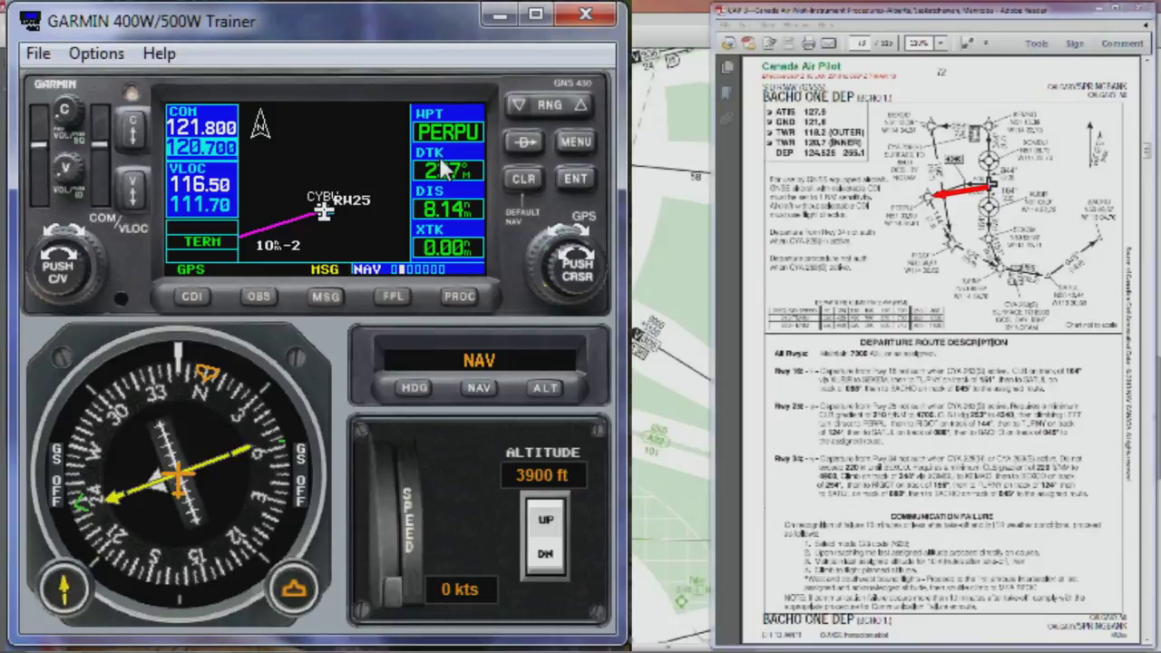
Step: Tune 116.70 as the VLOC standby frequency and make it the active one
click(128, 190)
click(128, 191)
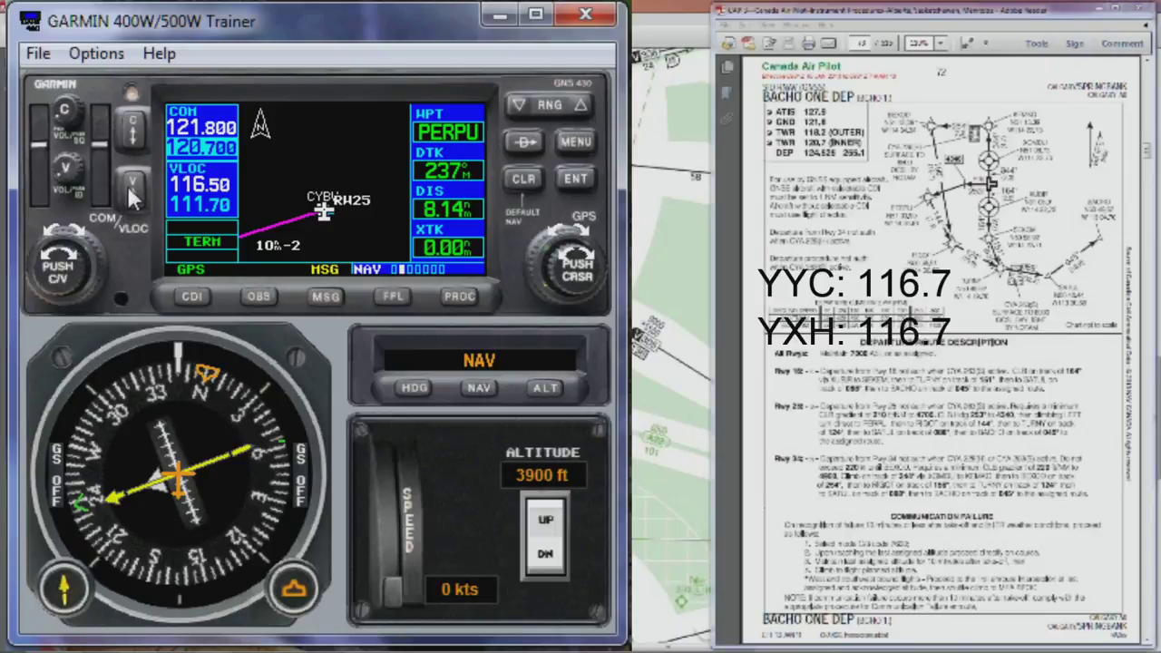
click(61, 275)
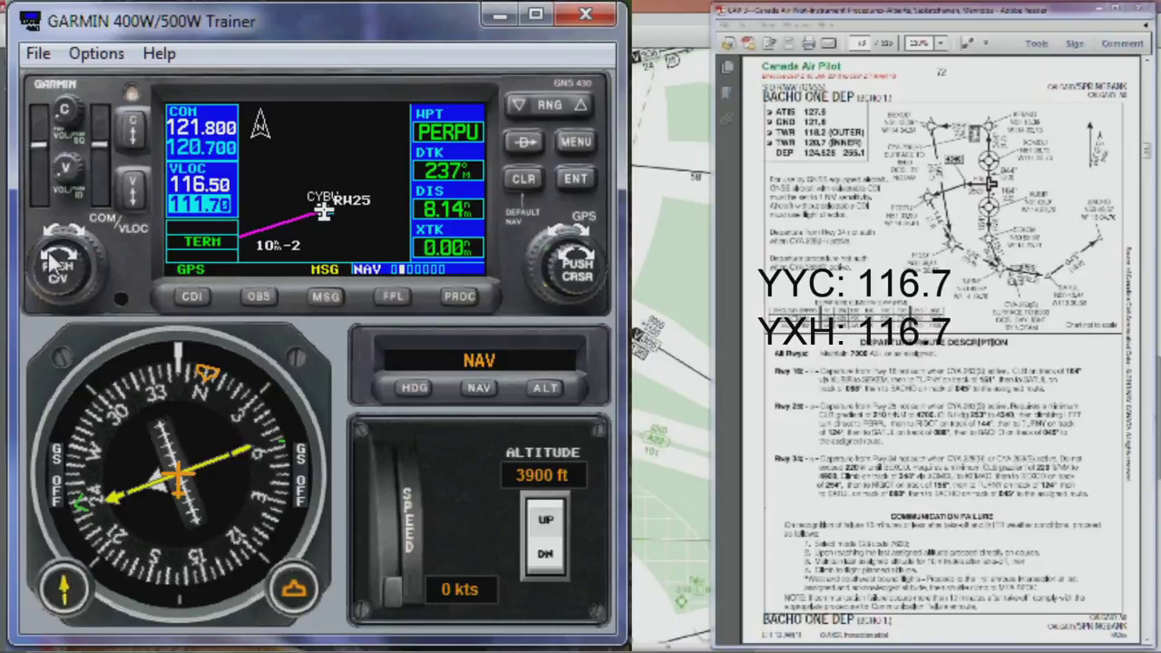
click(77, 263)
click(77, 263)
click(77, 263)
click(77, 263)
click(83, 246)
click(83, 247)
click(84, 246)
click(83, 246)
click(84, 247)
scroll(50, 263, down, 4)
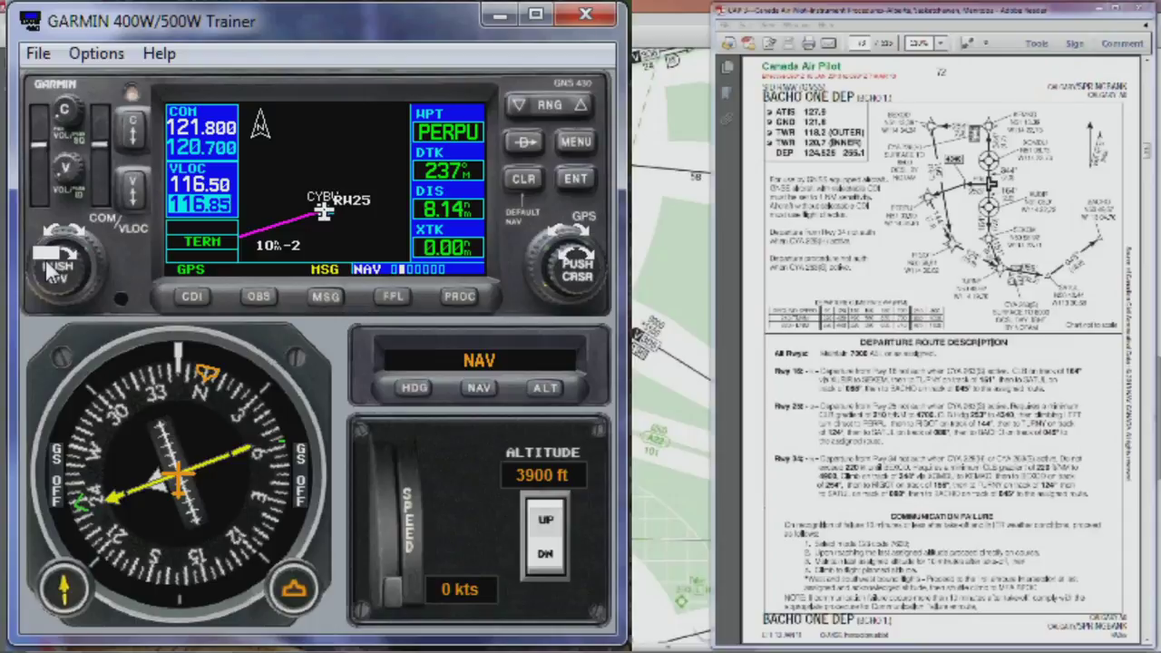
click(127, 200)
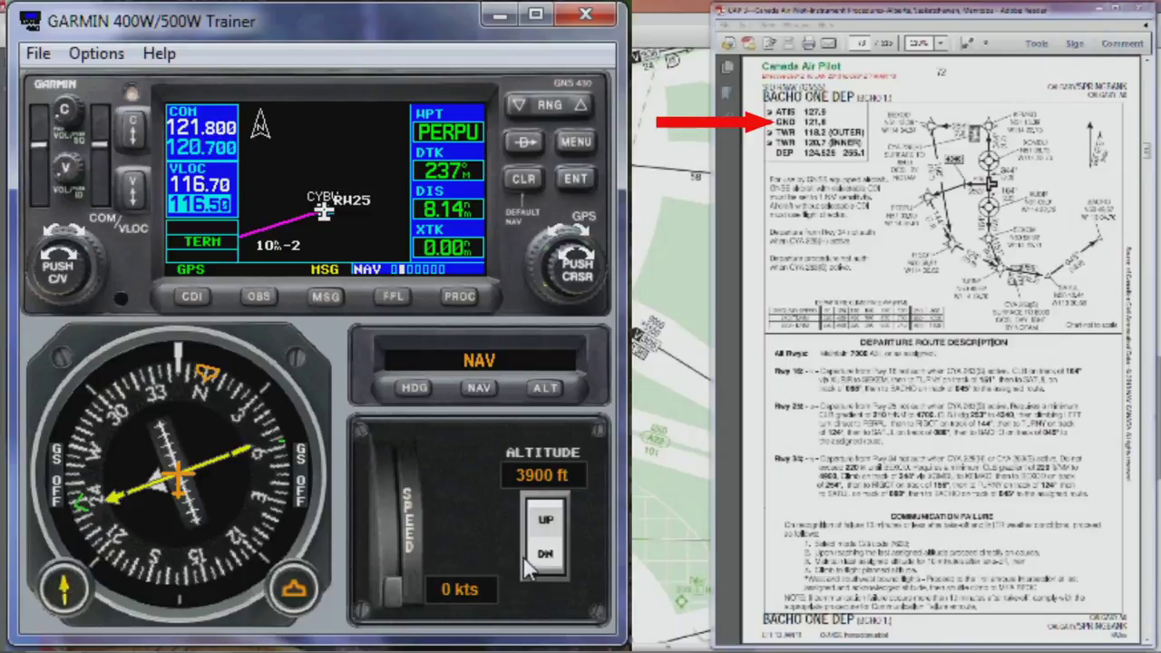
Step: Set the heading bug to the RW25 departure heading, engage HDG mode and briefly move the aircraft to align it
mouse_move(295, 597)
mouse_down()
mouse_move(143, 622)
mouse_move(143, 635)
mouse_move(289, 594)
mouse_move(226, 600)
mouse_up()
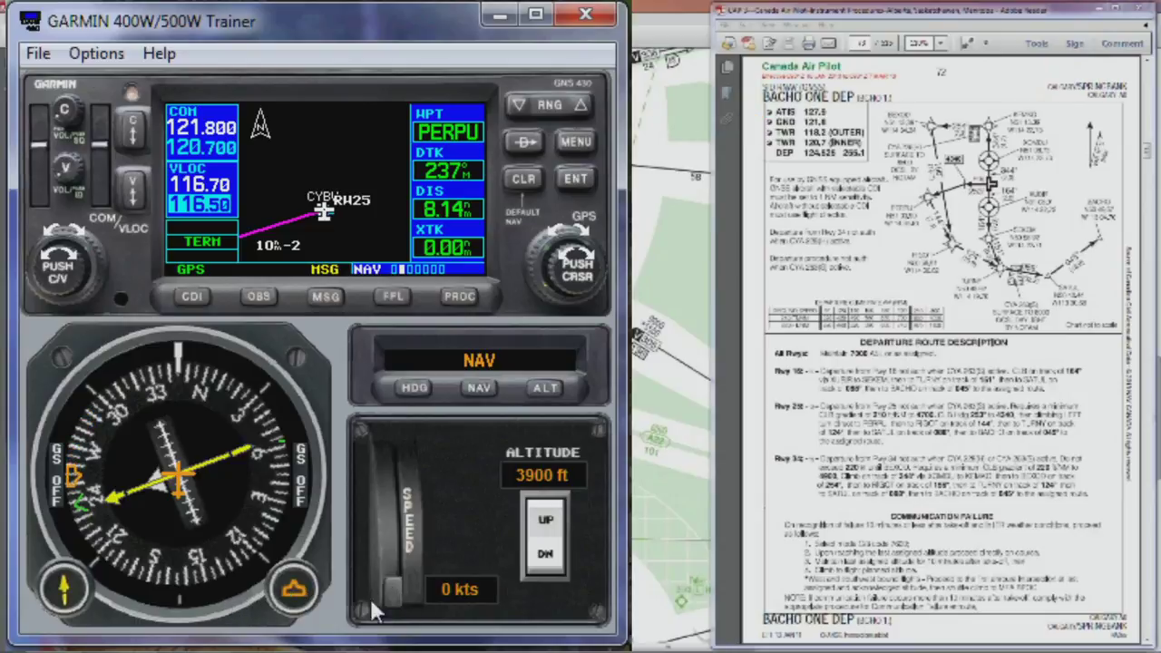
click(419, 392)
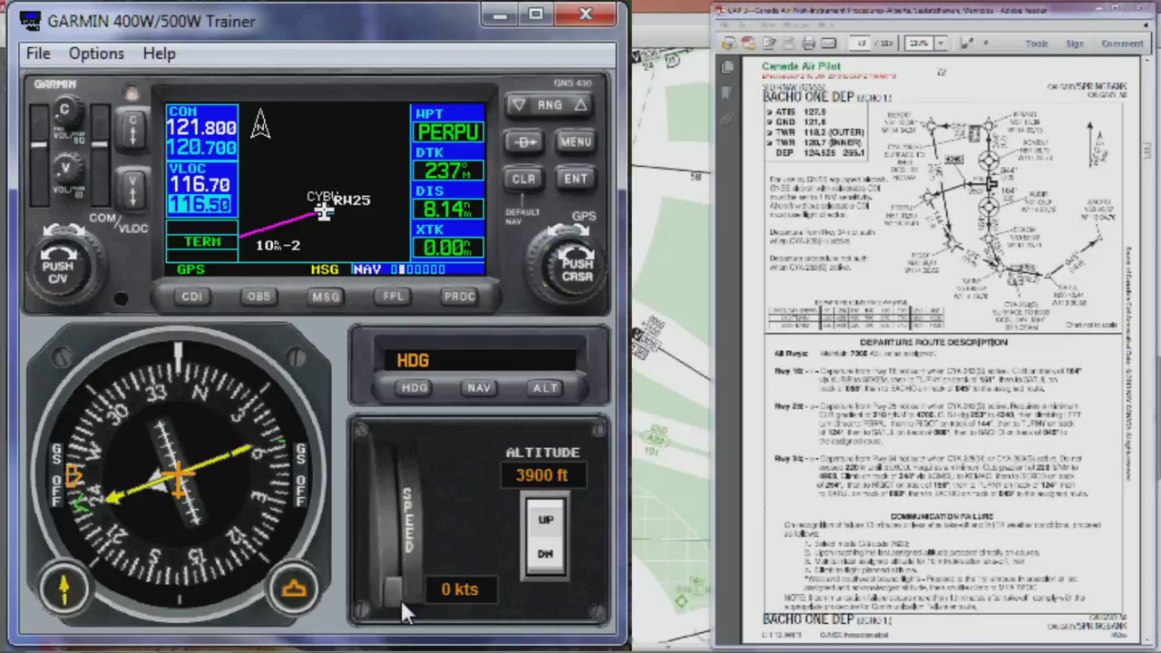
mouse_move(393, 592)
mouse_down()
mouse_move(393, 581)
mouse_move(391, 597)
mouse_up()
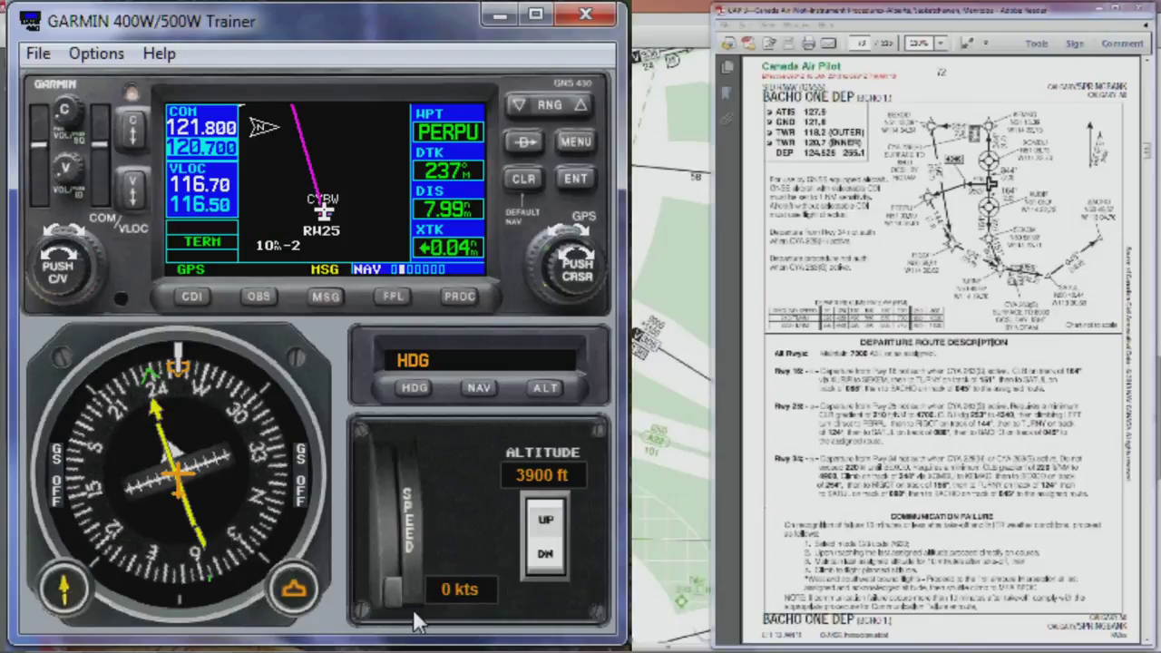
Step: Make the tower frequency 120.700 active on COM and tune the departure frequency 124.525 in standby
click(133, 130)
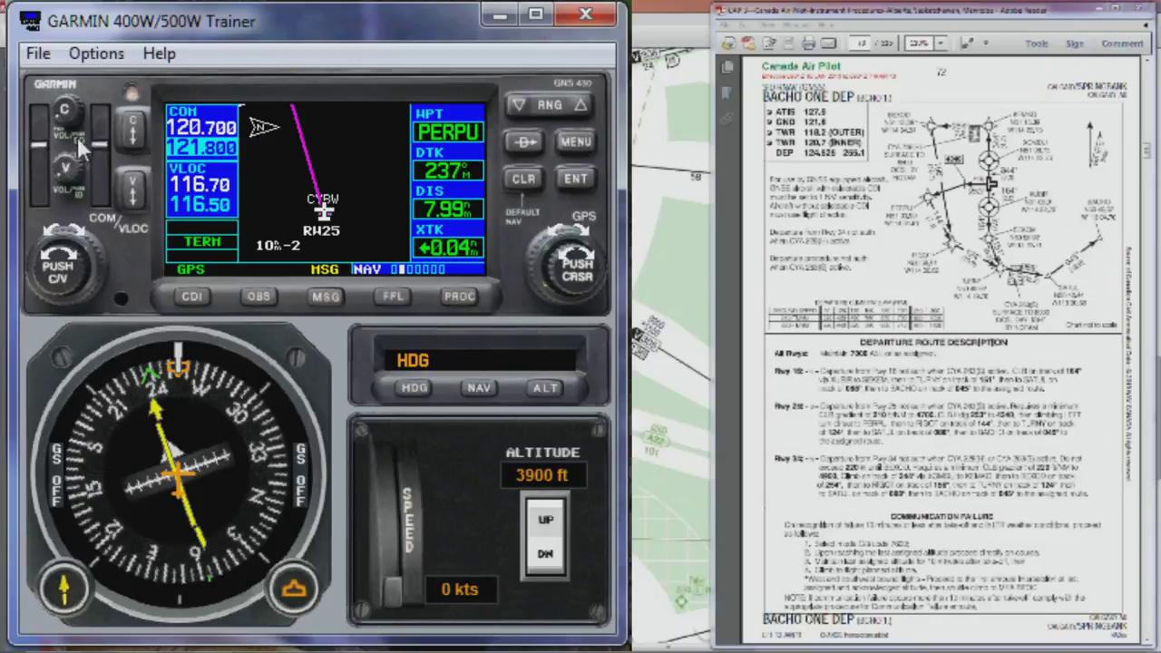
scroll(56, 263, up, 5)
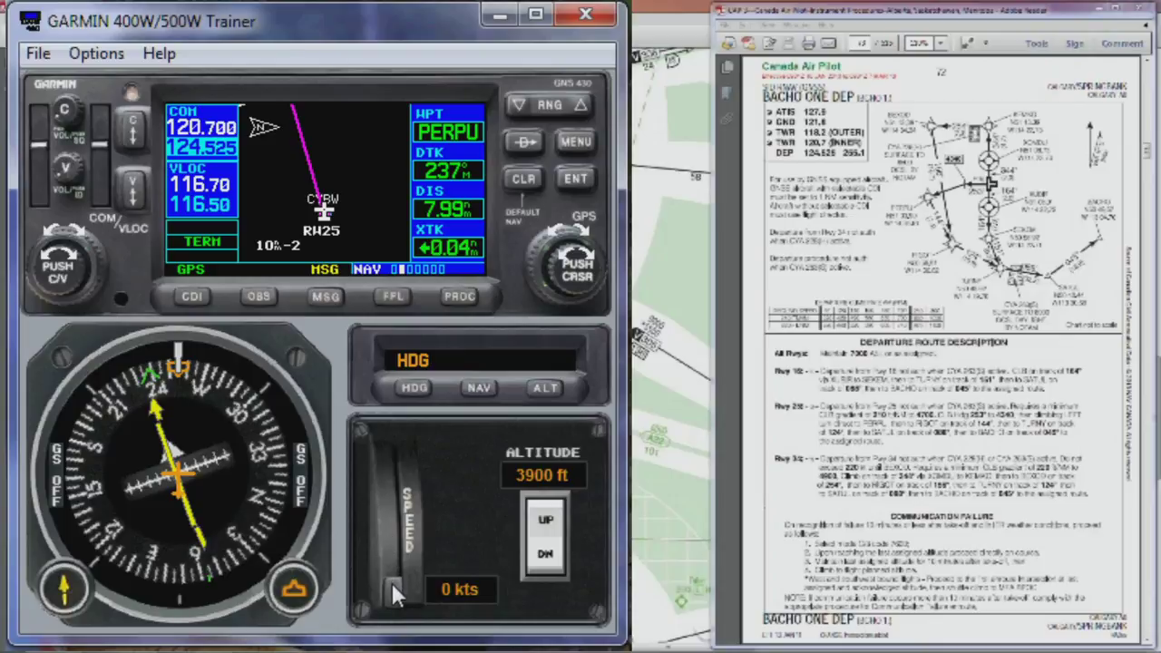
Step: Start the departure by setting the speed to 167 kts and climb to 4400 ft
drag(391, 582, 390, 559)
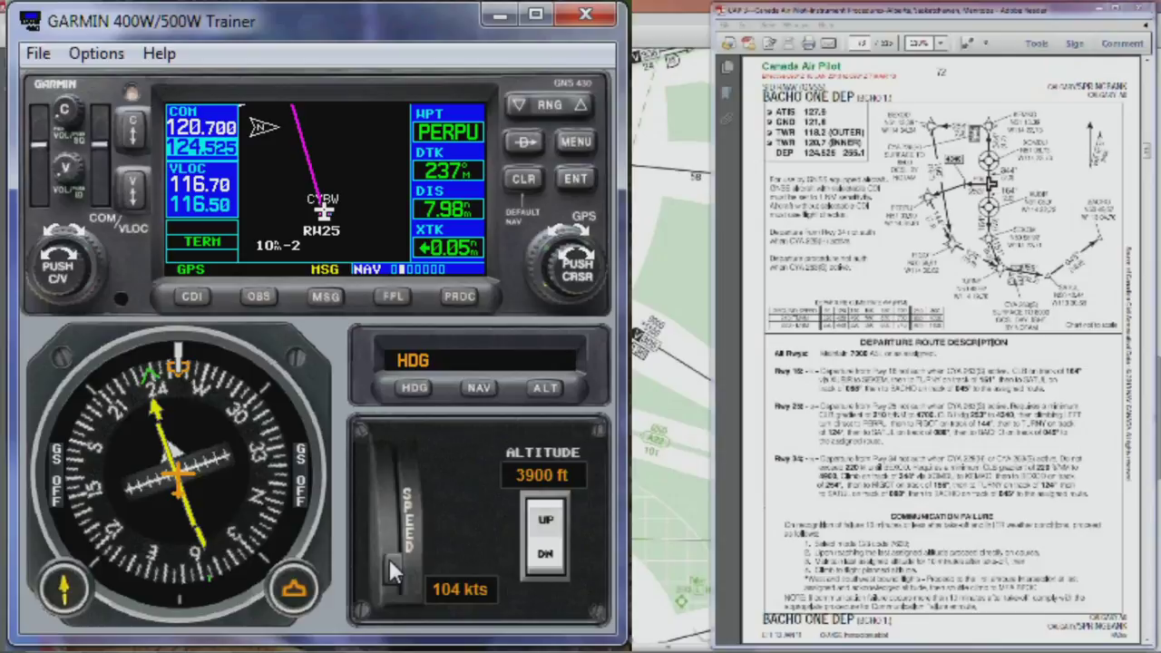
click(545, 521)
click(545, 522)
click(544, 521)
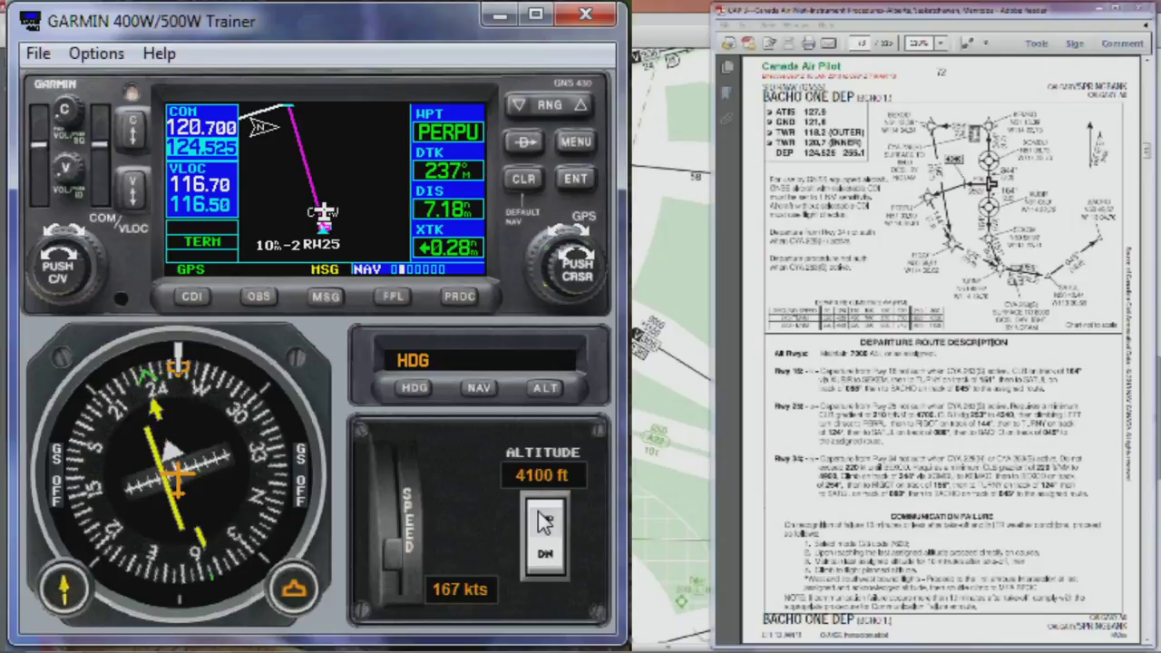
click(539, 514)
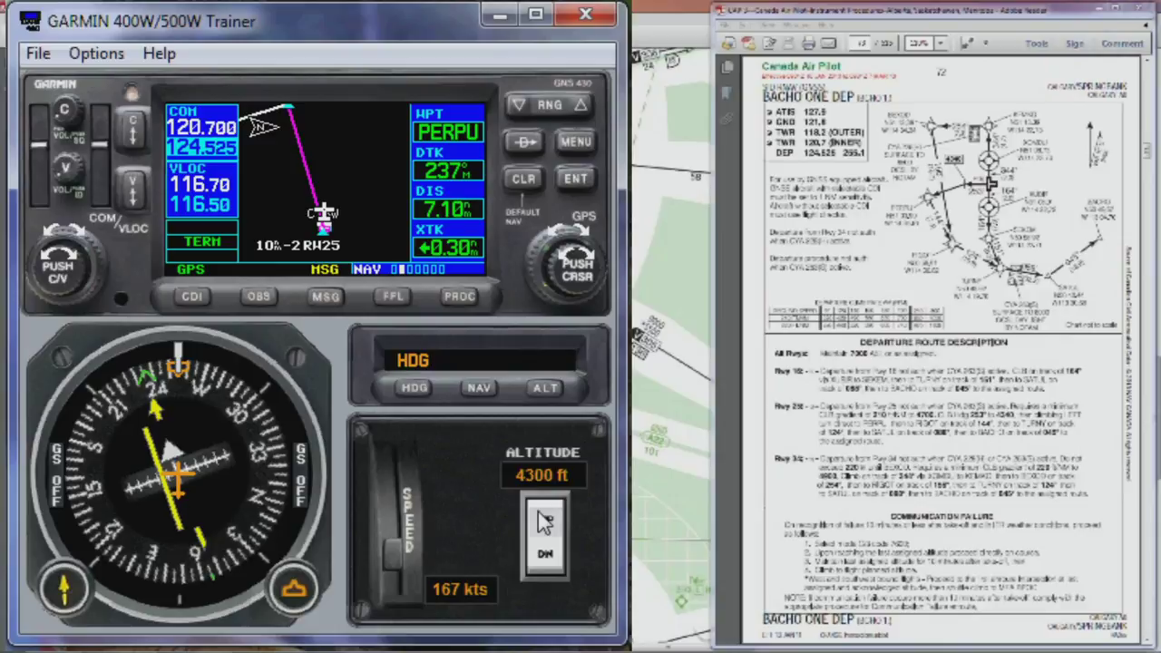
click(539, 513)
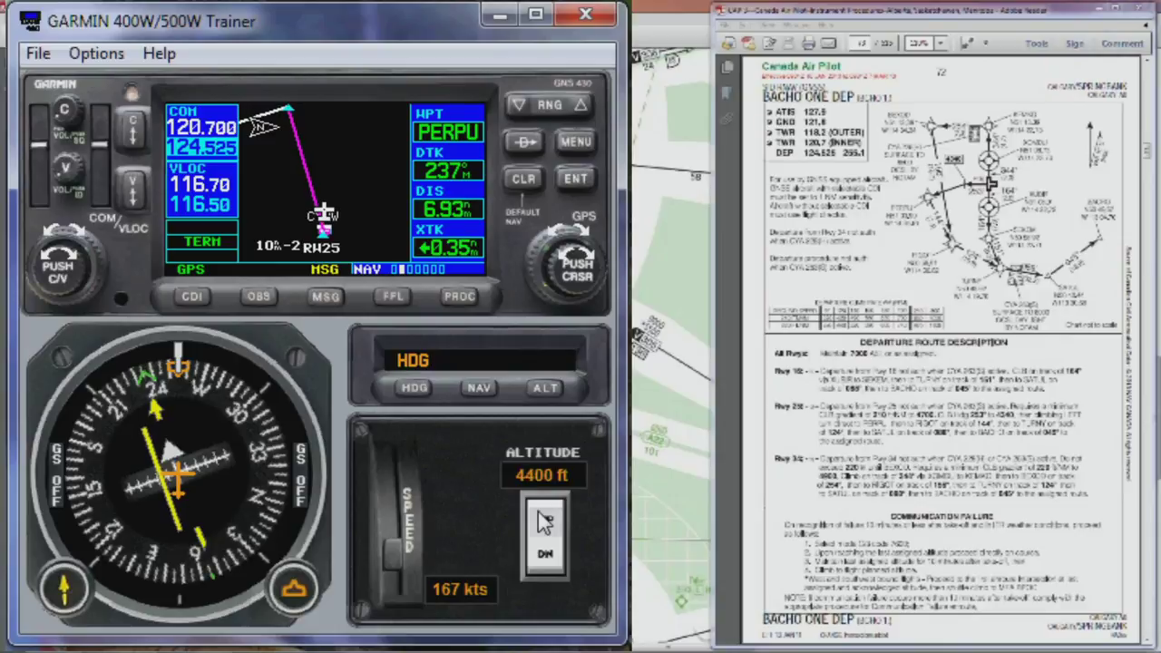
Step: Activate direct-to navigation to the PERPU intersection
click(523, 142)
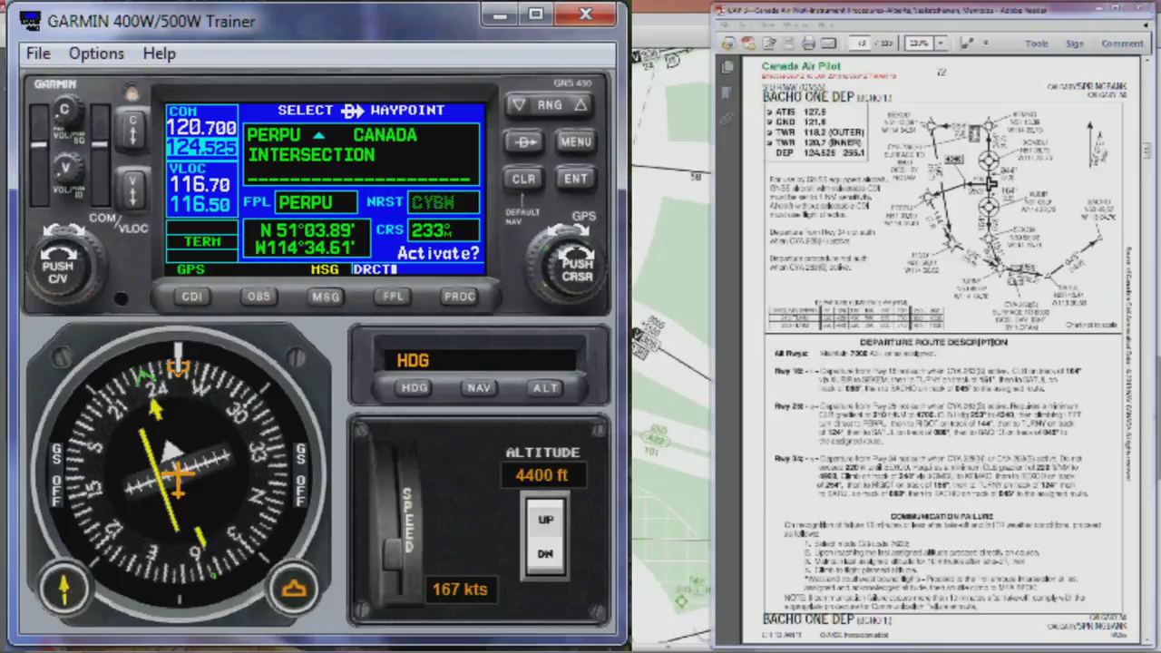
click(581, 177)
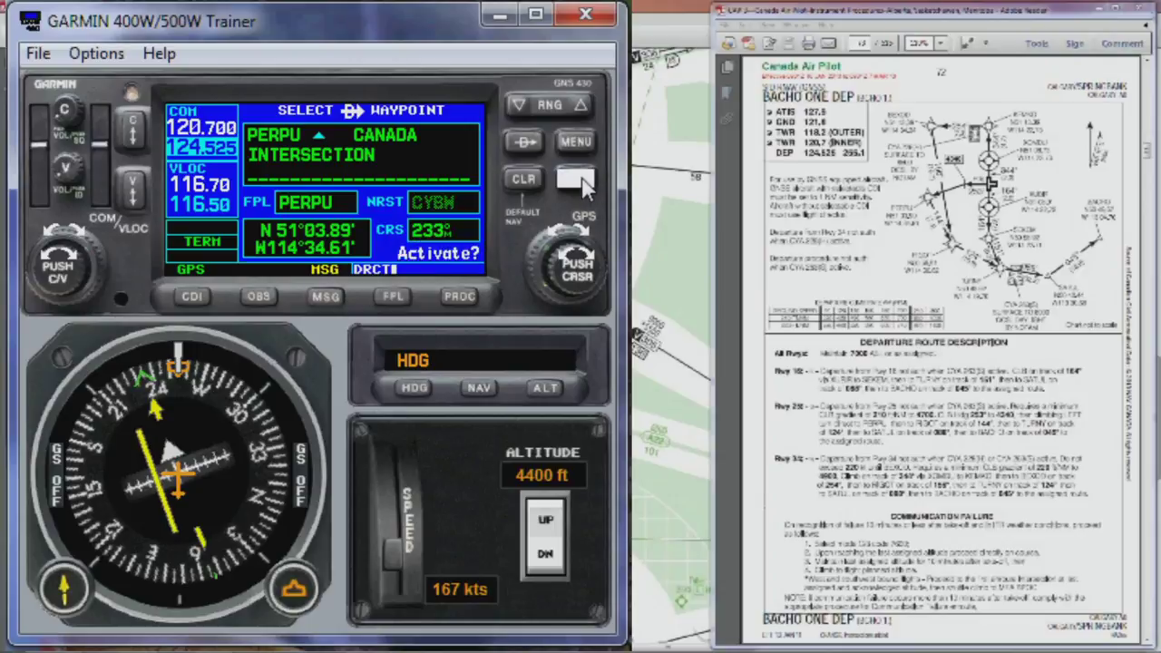
click(577, 179)
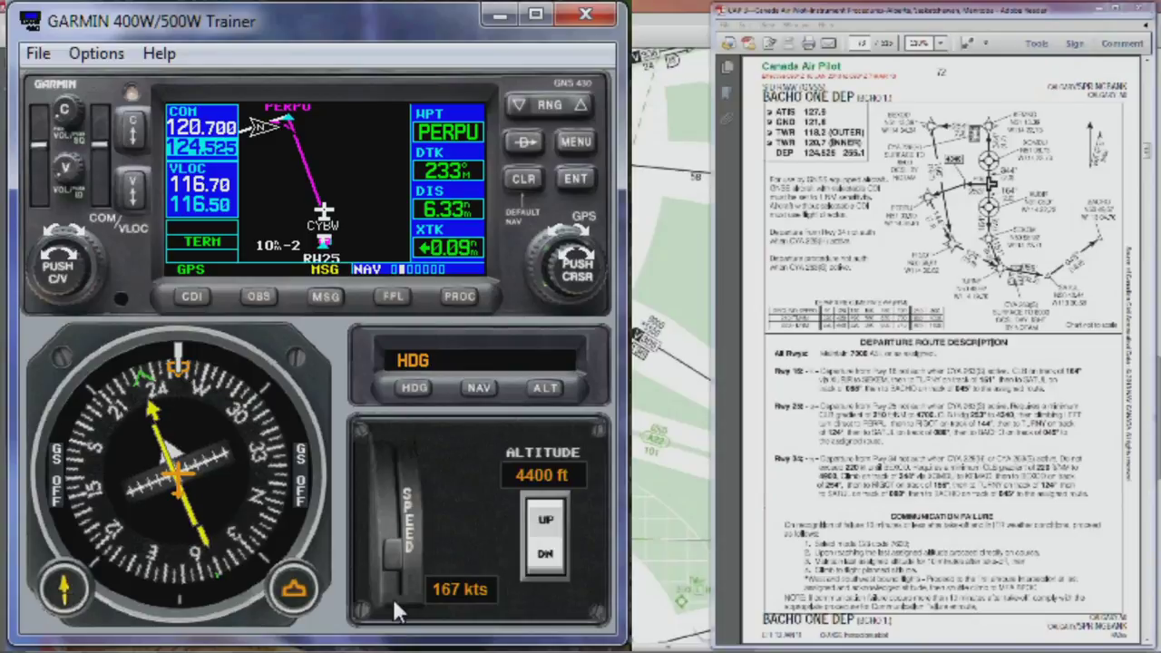
Step: Turn the heading bug left toward the 233° PERPU track and engage NAV mode
click(288, 592)
click(288, 591)
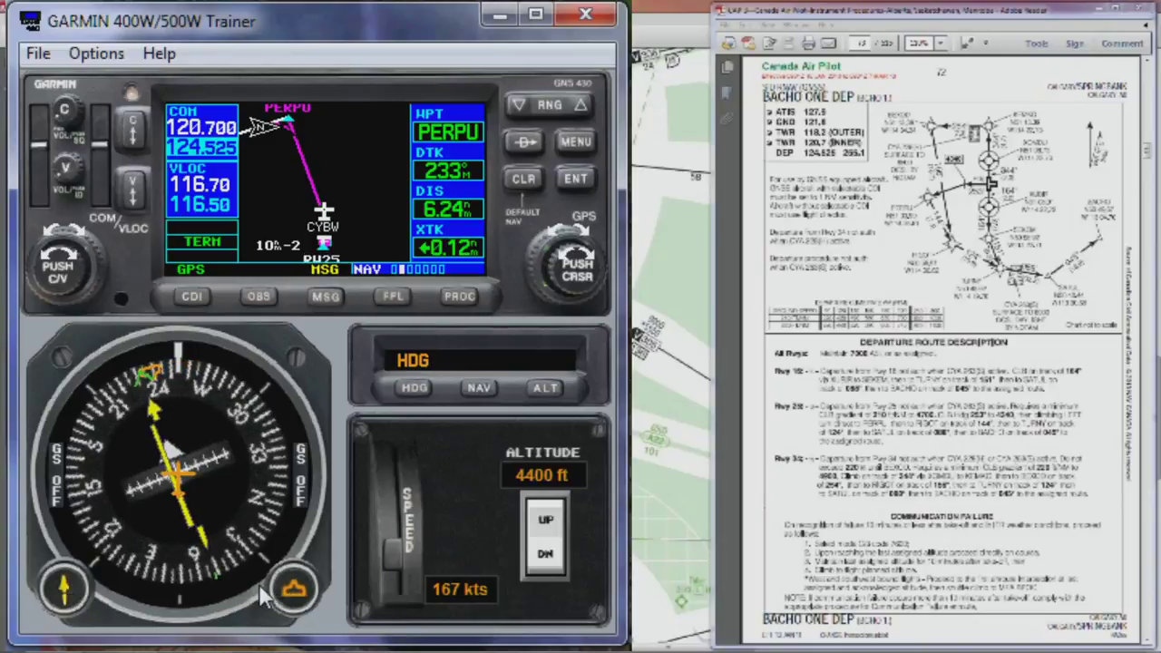
click(477, 389)
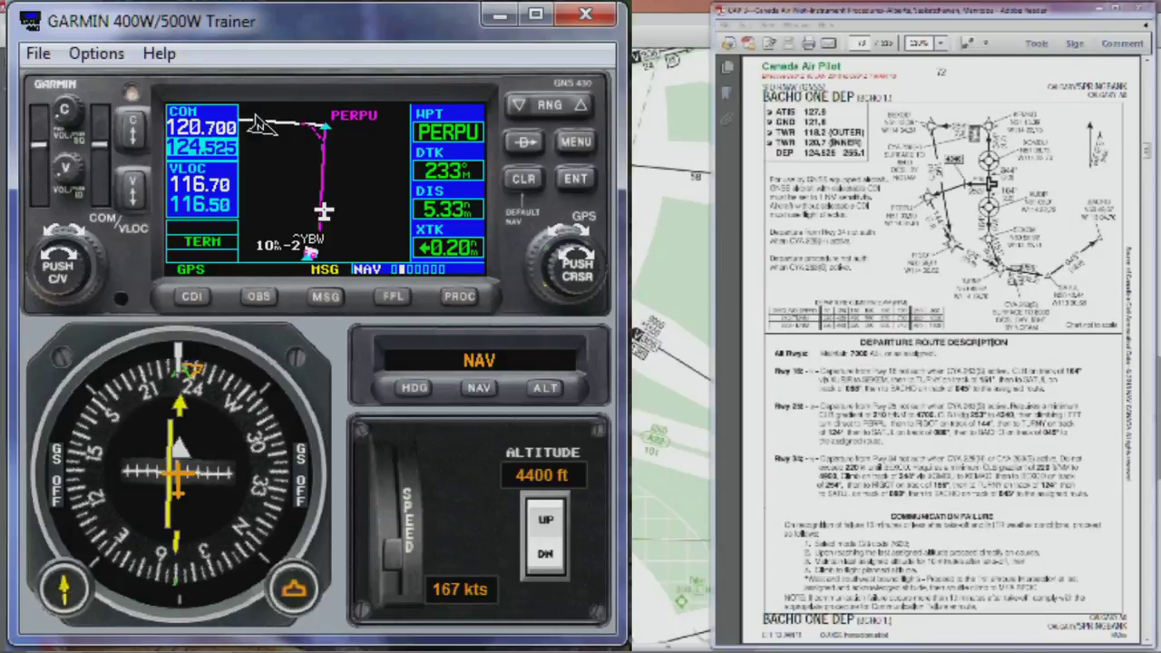
Step: Climb to 4800 ft and make the departure frequency 124.525 active on COM
click(546, 519)
click(546, 519)
click(546, 519)
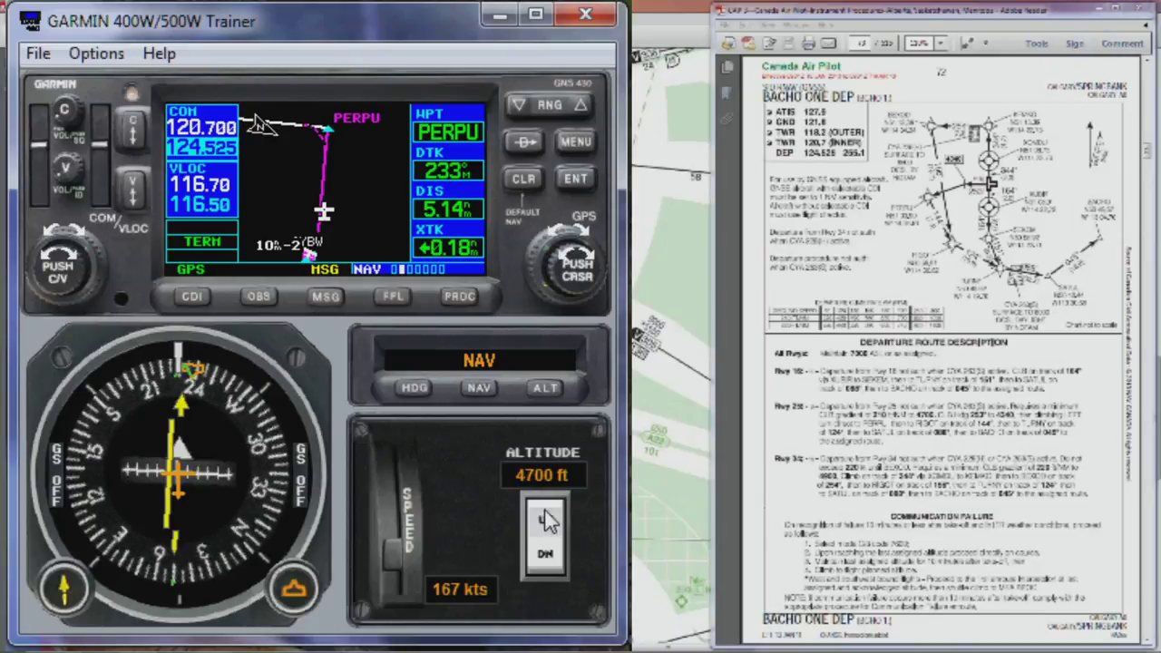
click(546, 518)
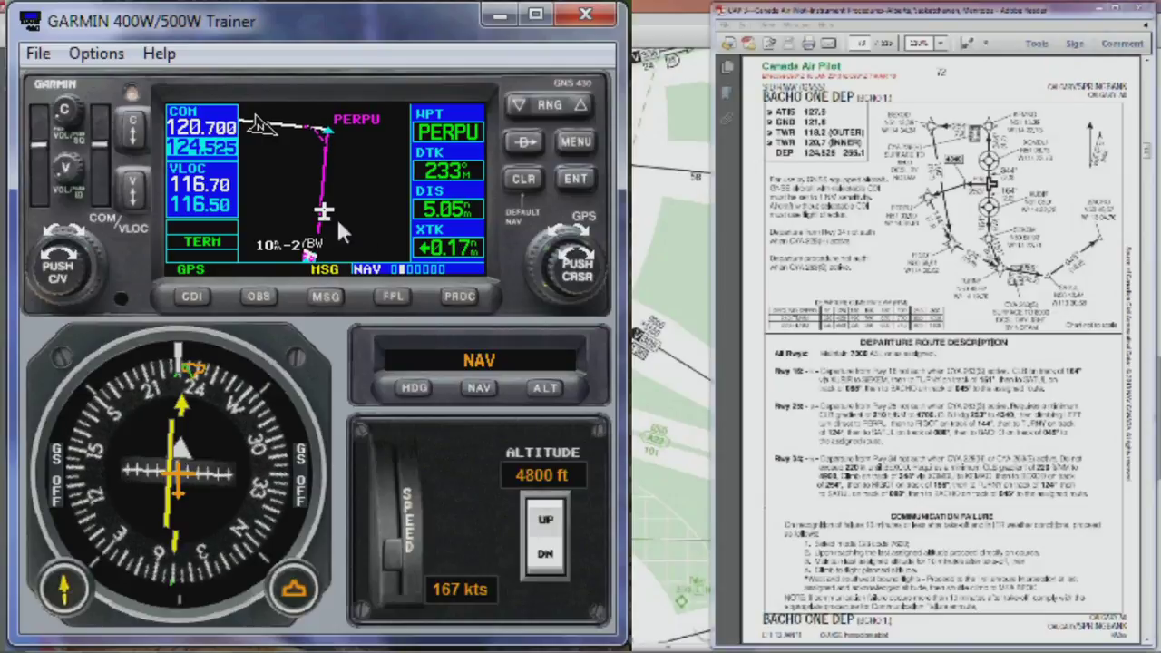
click(131, 124)
Step: Continue the climb through 6700 ft while tracking to PERPU
click(546, 517)
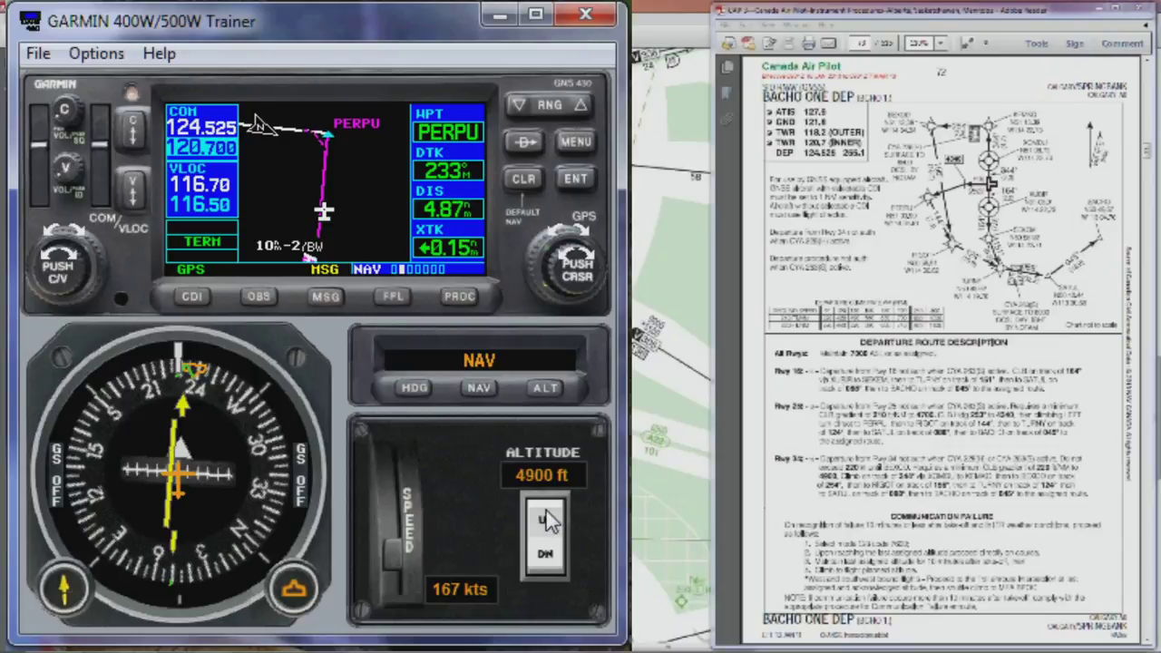
click(546, 517)
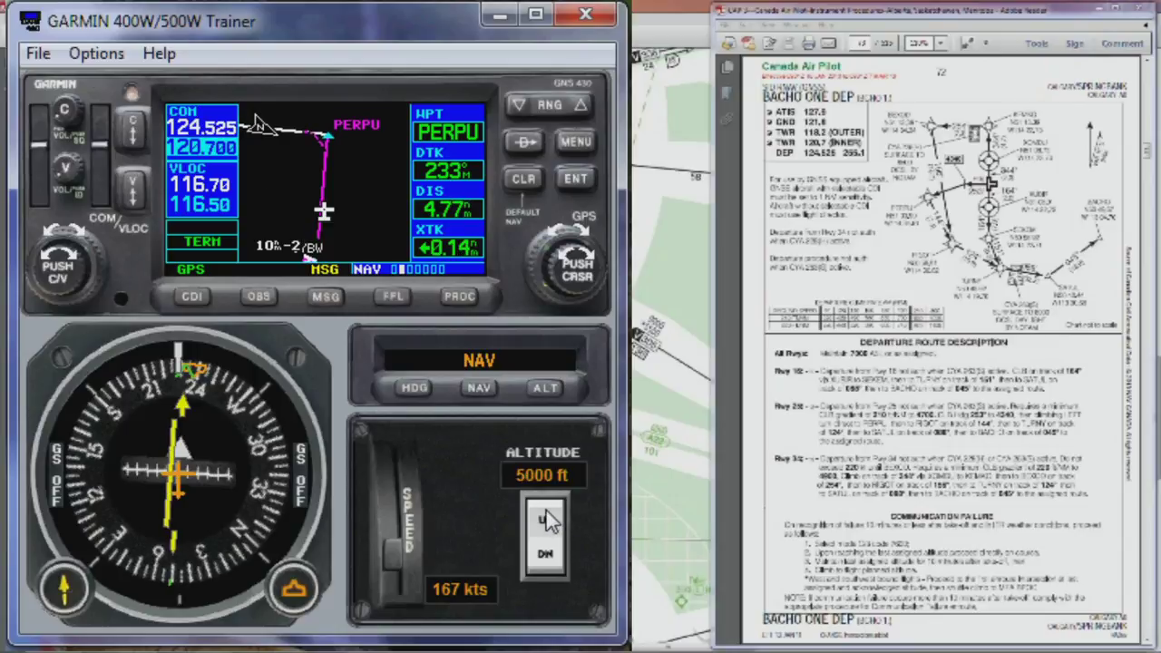
click(546, 517)
click(546, 517)
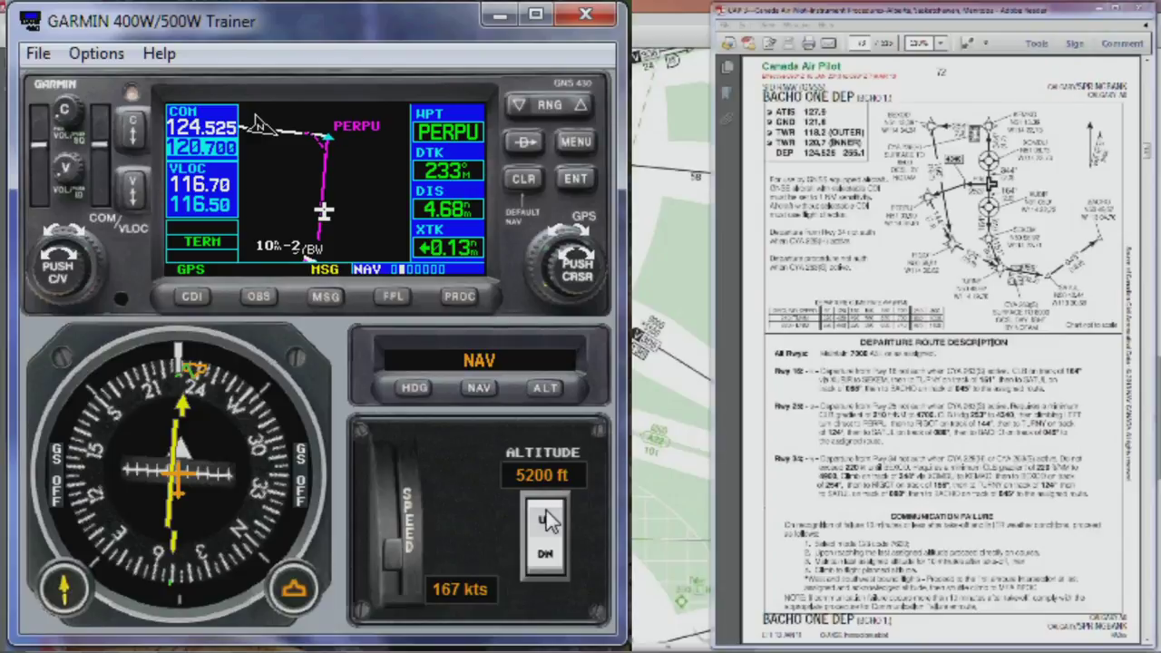
click(546, 517)
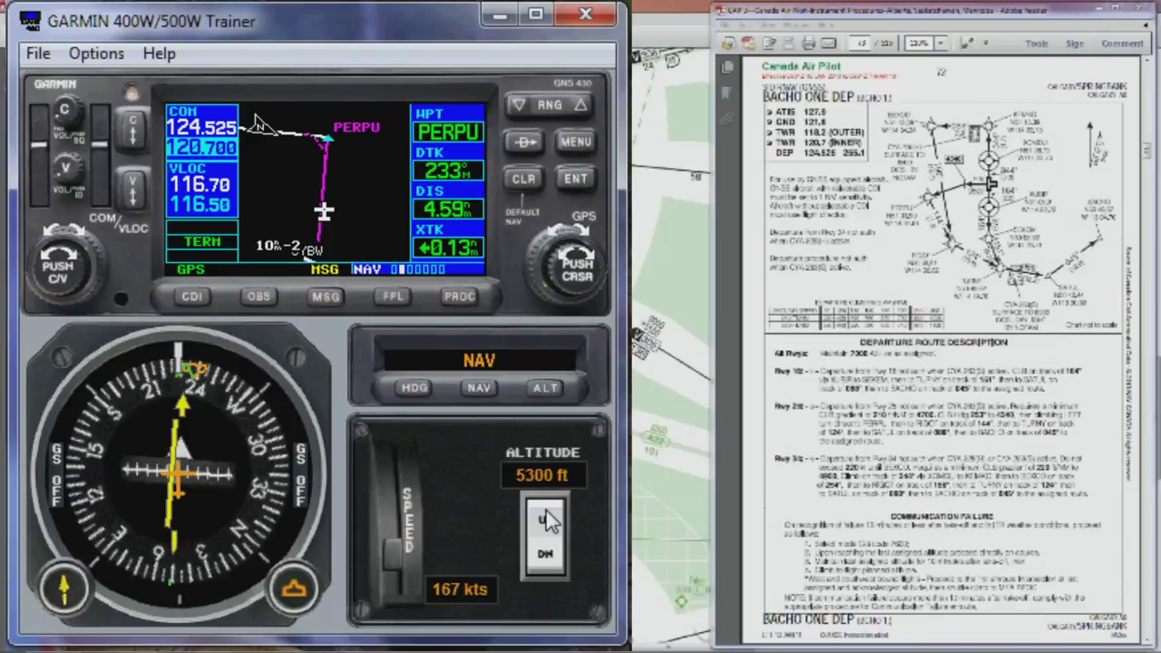
click(546, 517)
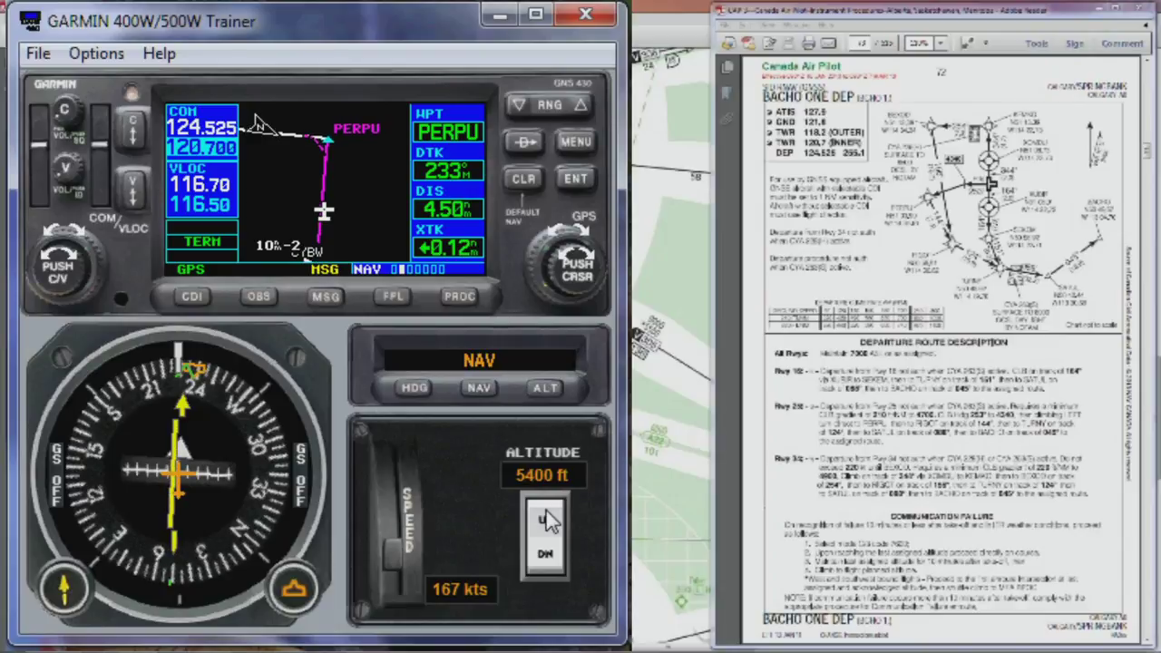
click(546, 517)
click(546, 517)
click(546, 517)
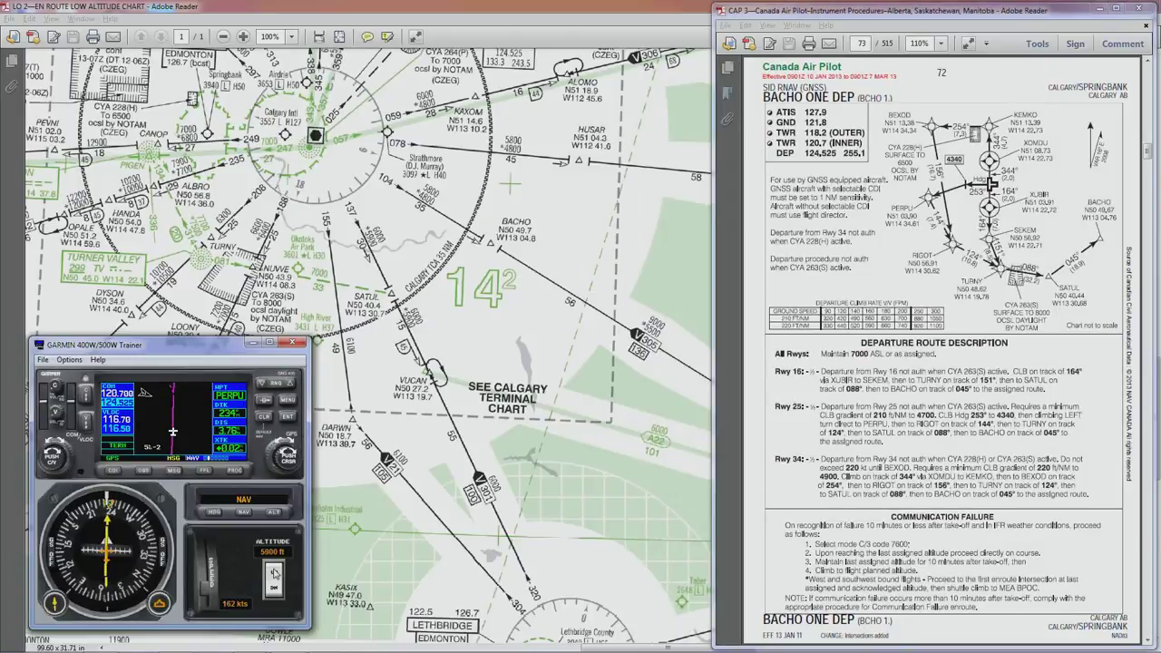
click(274, 574)
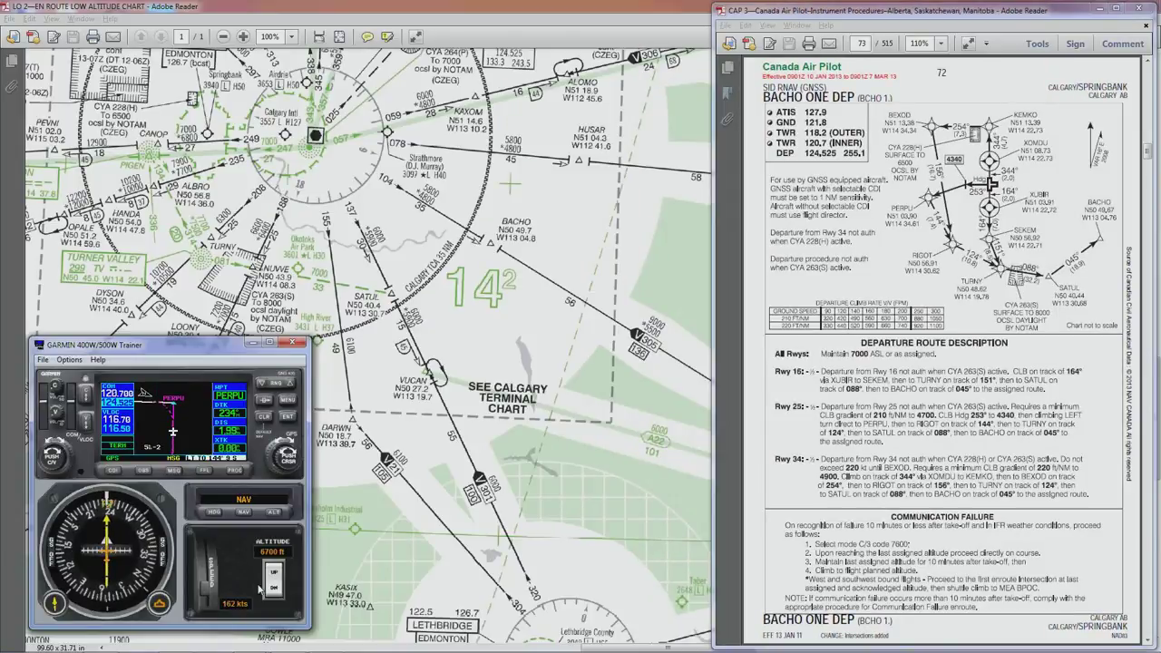
click(274, 573)
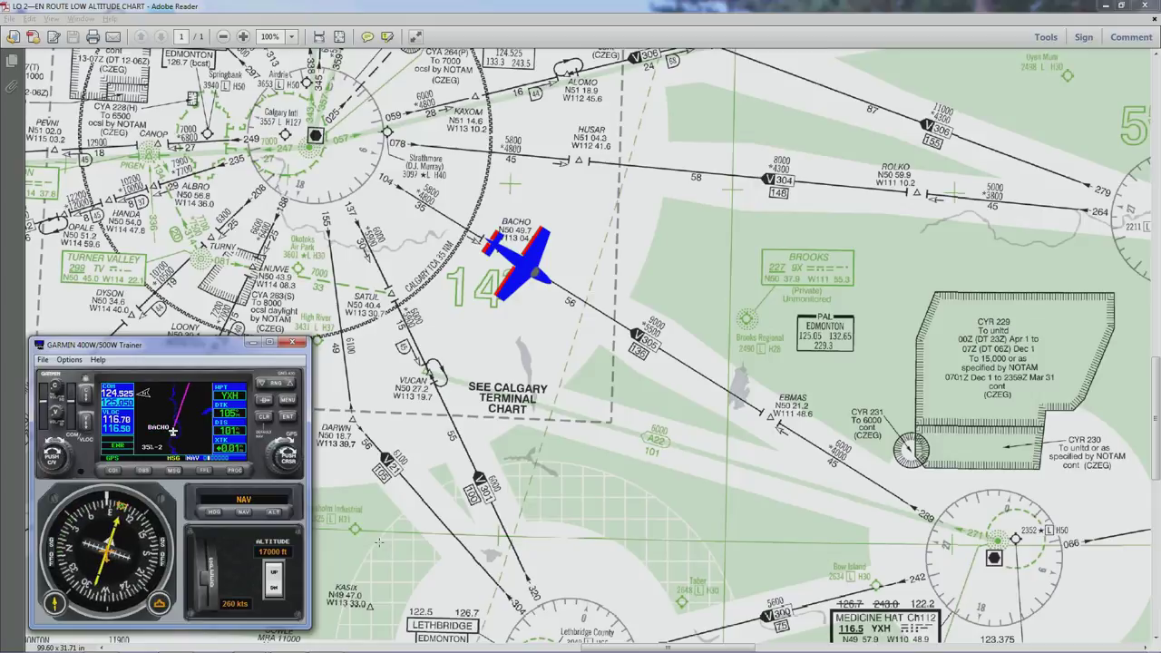
Step: Widen the map range to 150 NM and arrange the windows to show the Medicine Hat RNAV (GNSS) RWY 03 chart with the trainer
click(291, 387)
click(291, 386)
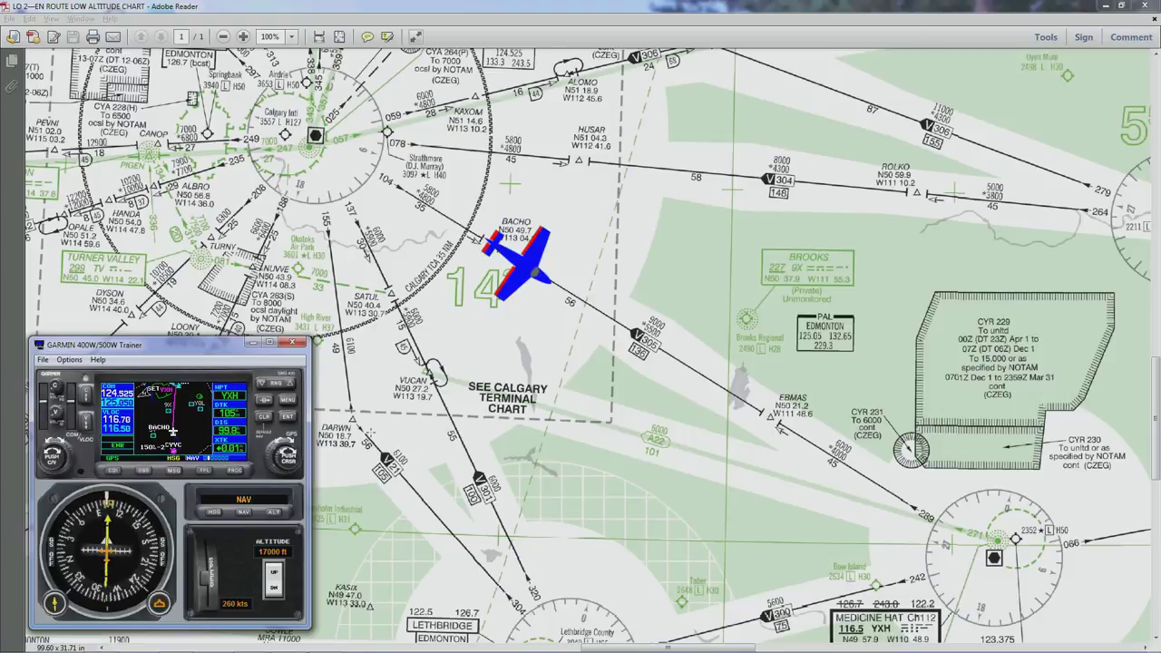
drag(198, 346, 1040, 18)
key(alt+Tab)
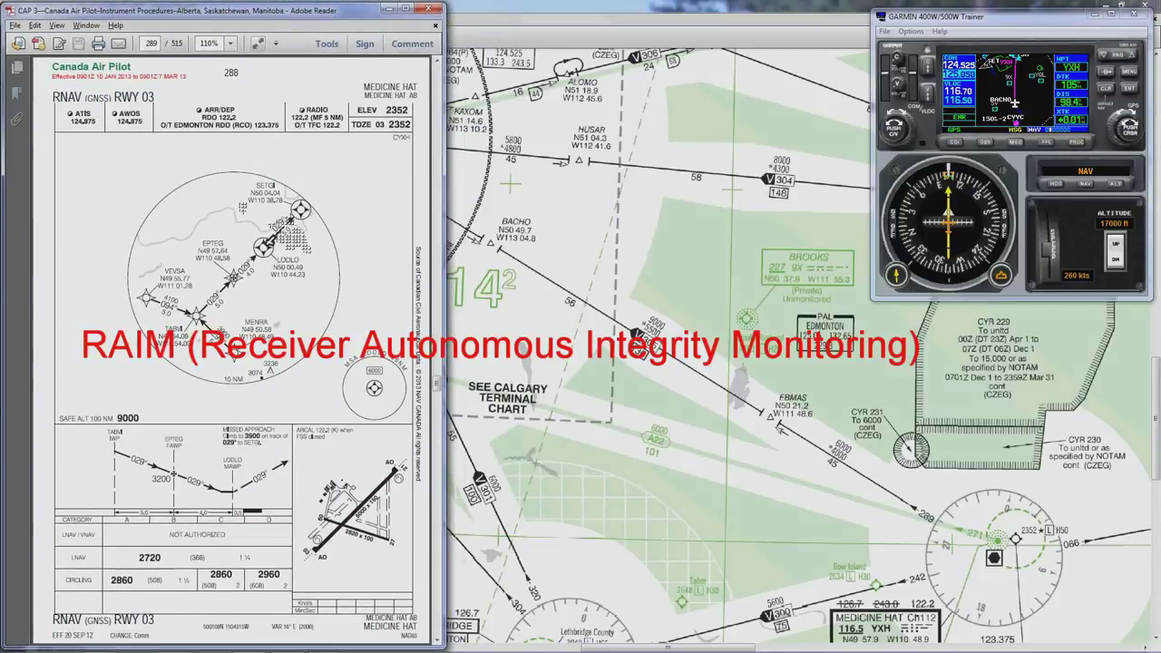
Step: Open the RAIM prediction for waypoint LODLO and go through its arrival date 17-JAN-13 and arrival time 23:36
click(1132, 116)
click(1131, 117)
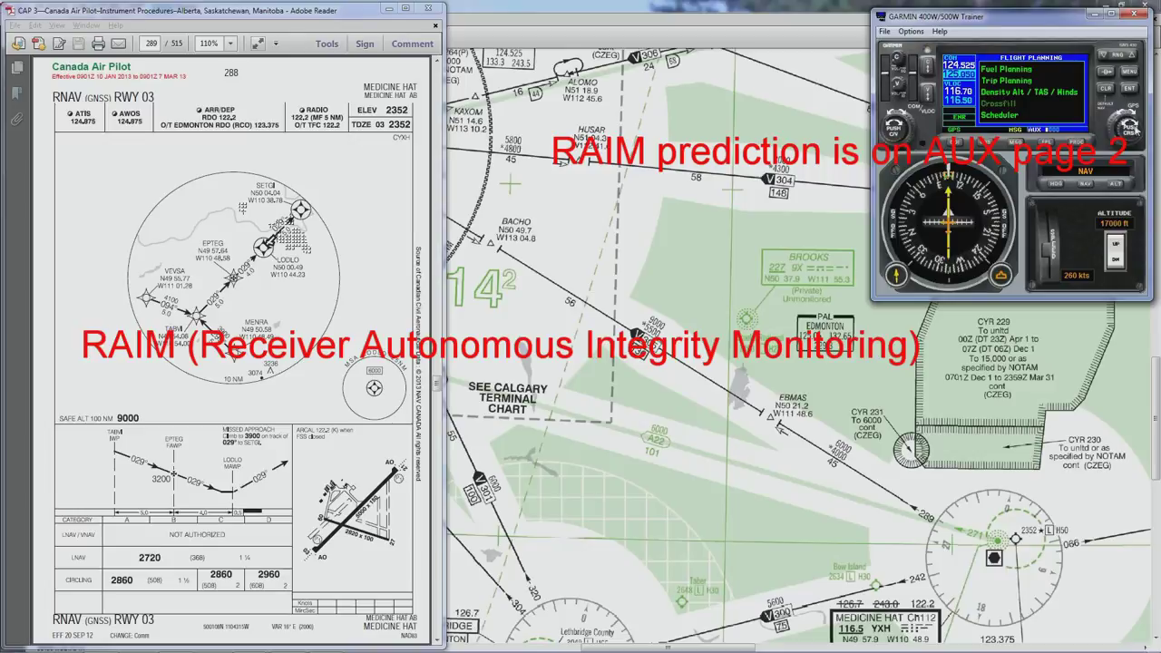
click(1137, 130)
click(1134, 134)
scroll(1133, 122, down, 3)
click(1130, 88)
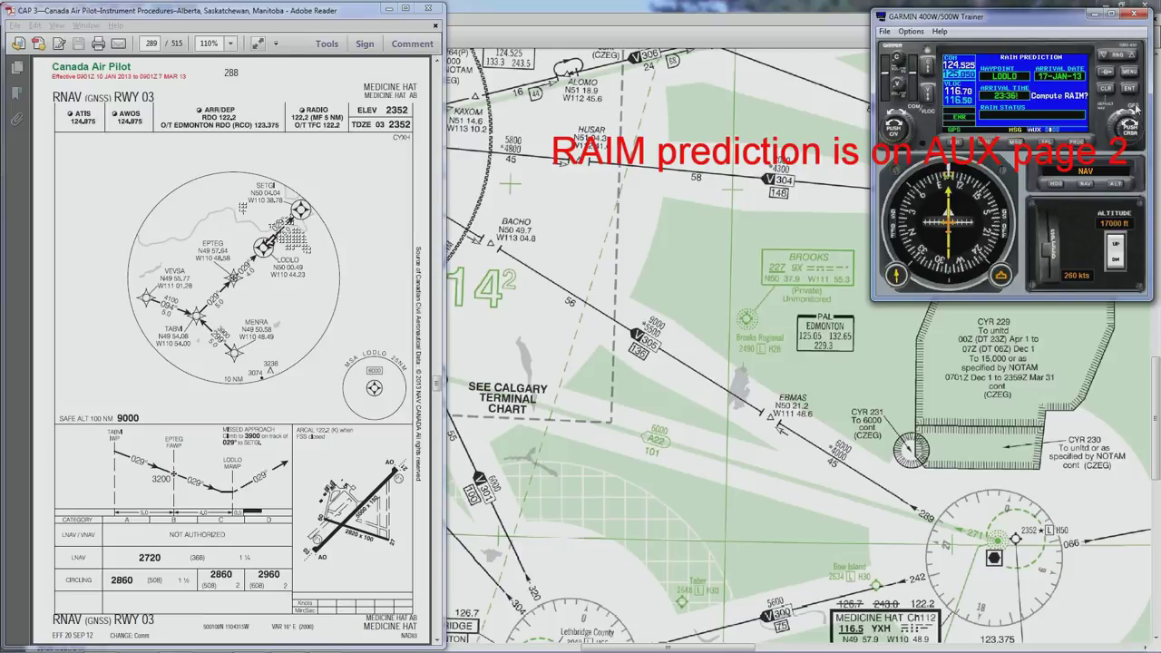
scroll(1134, 114, down, 2)
scroll(1133, 112, down, 1)
scroll(1131, 109, up, 2)
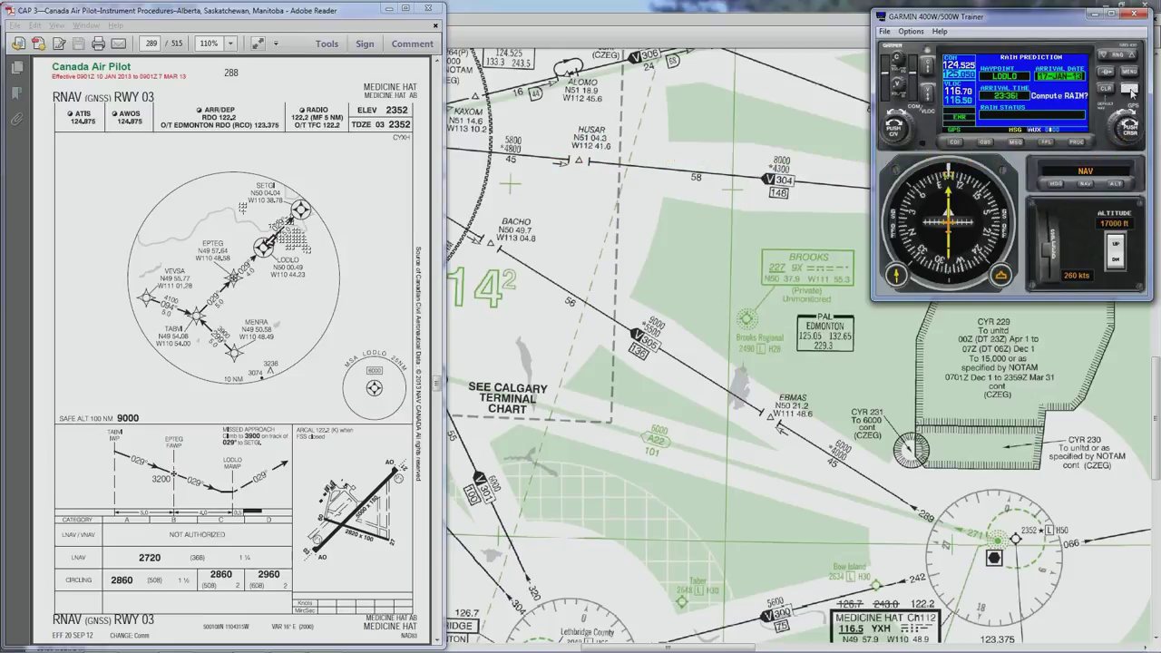
click(1132, 136)
scroll(1124, 120, down, 2)
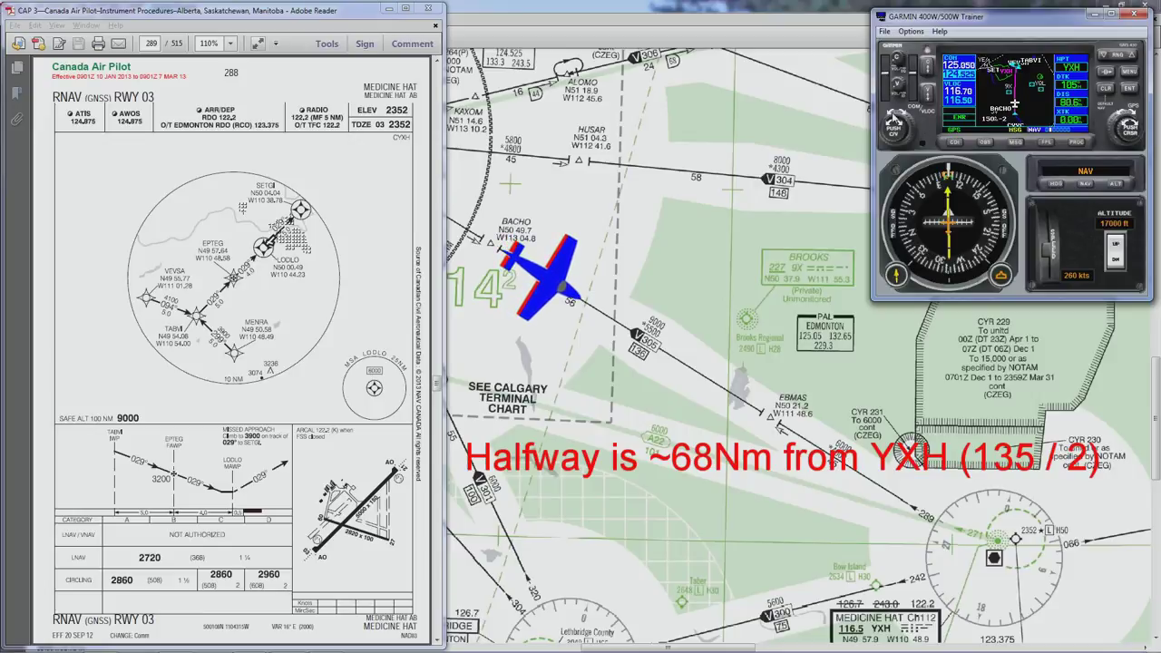
Step: Tune 122.200 as the COM standby frequency and make 116.50 the active VLOC frequency
scroll(893, 116, down, 2)
scroll(894, 129, down, 3)
scroll(891, 126, down, 5)
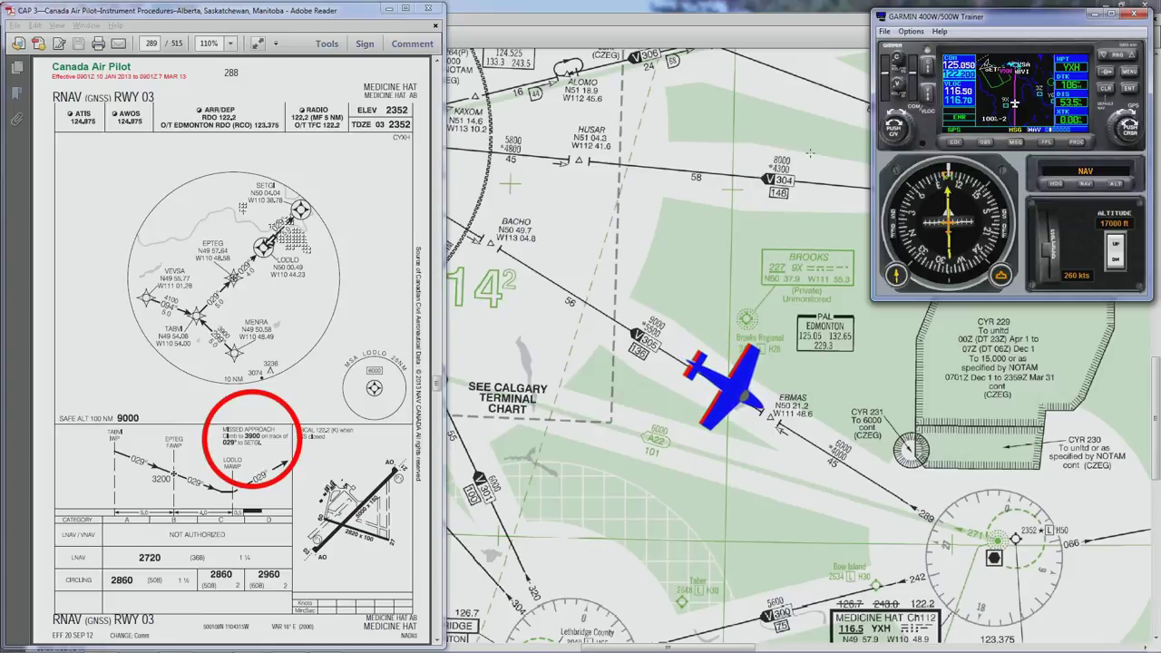
Step: Activate the loaded RNAV RWY 03 approach at CYXH, starting from the VEVSA initial fix
click(1125, 56)
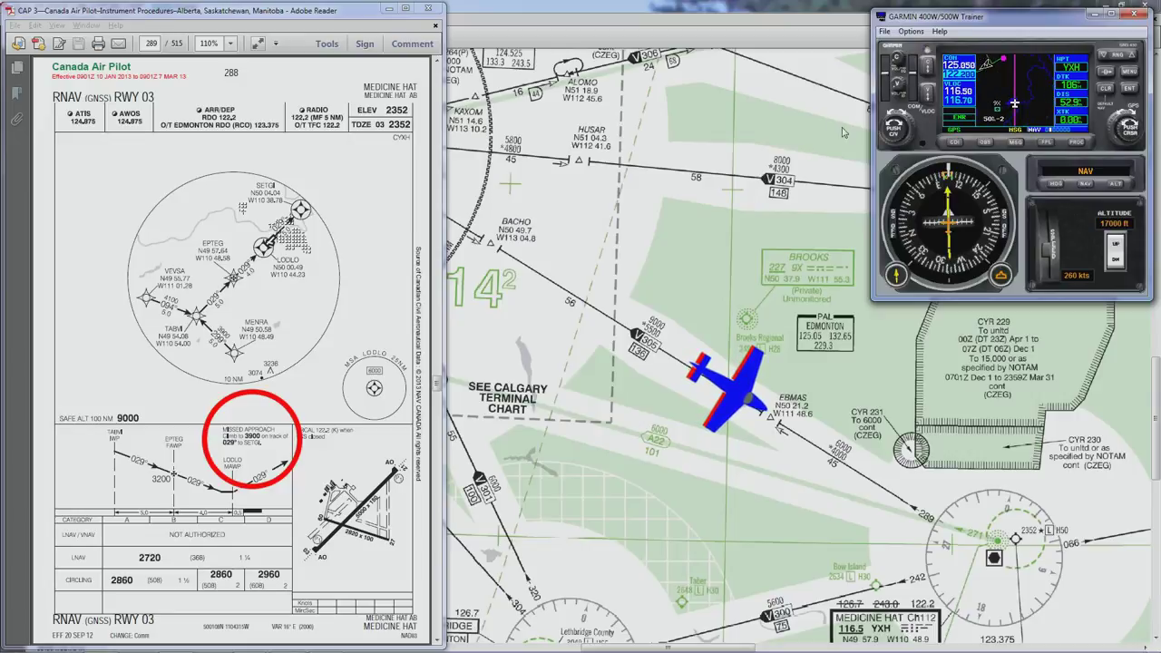
click(1131, 56)
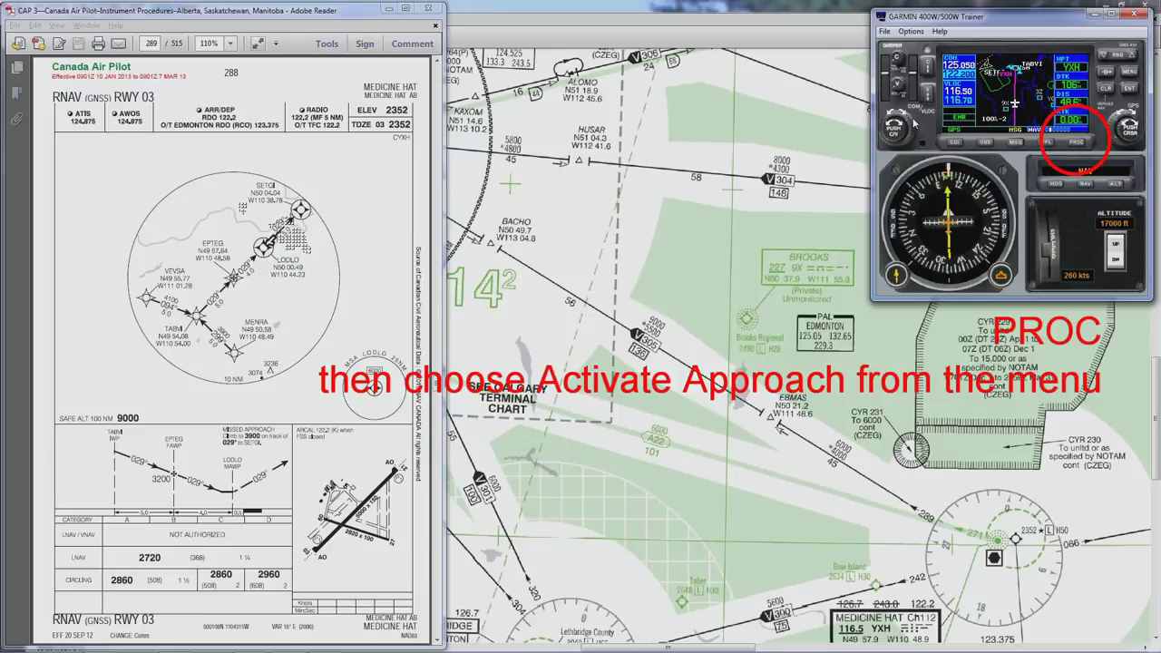
click(1076, 142)
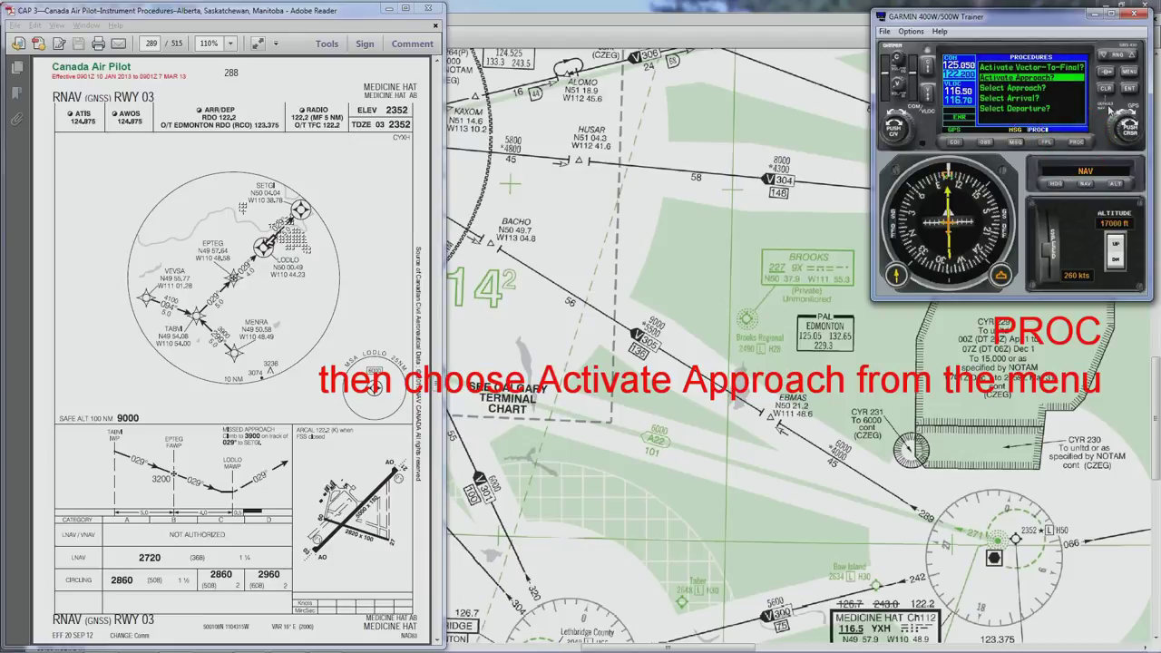
click(1130, 88)
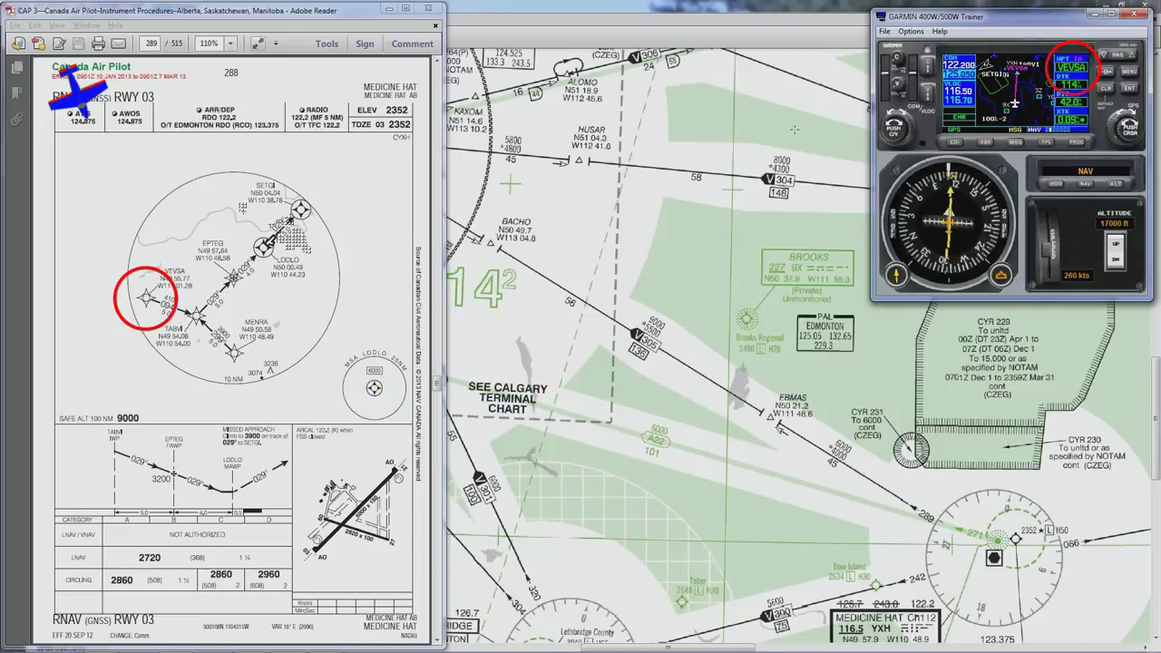
Step: Descend the aircraft from cruise to 9000 ft while tracking inbound to VEVSA
click(1118, 263)
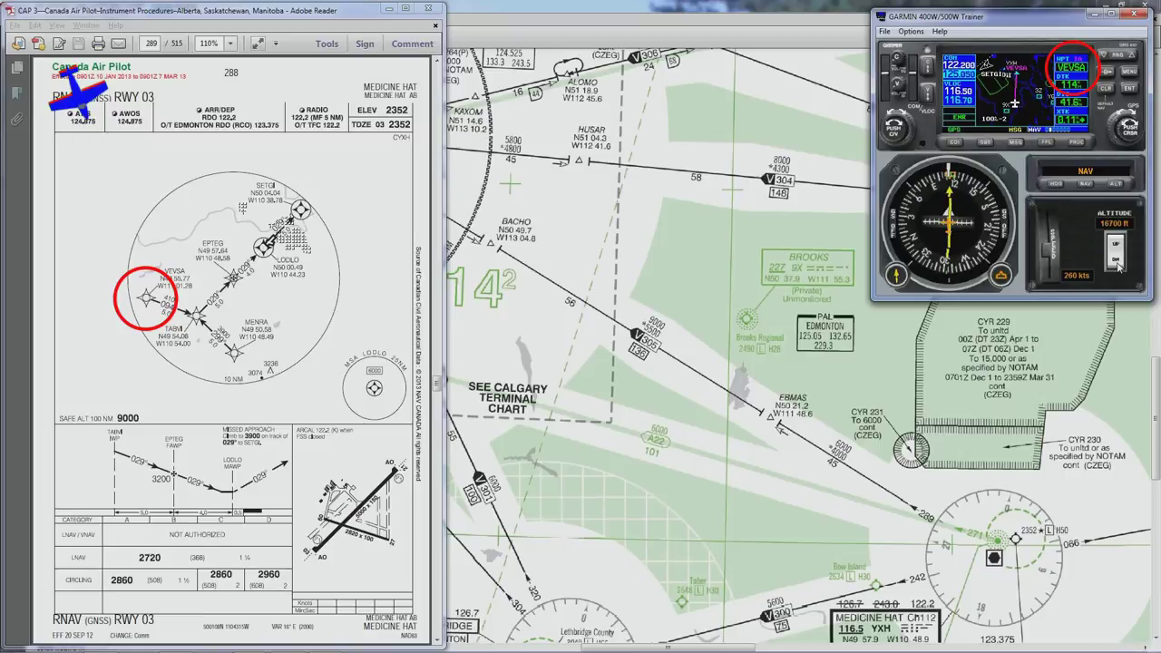
click(1118, 264)
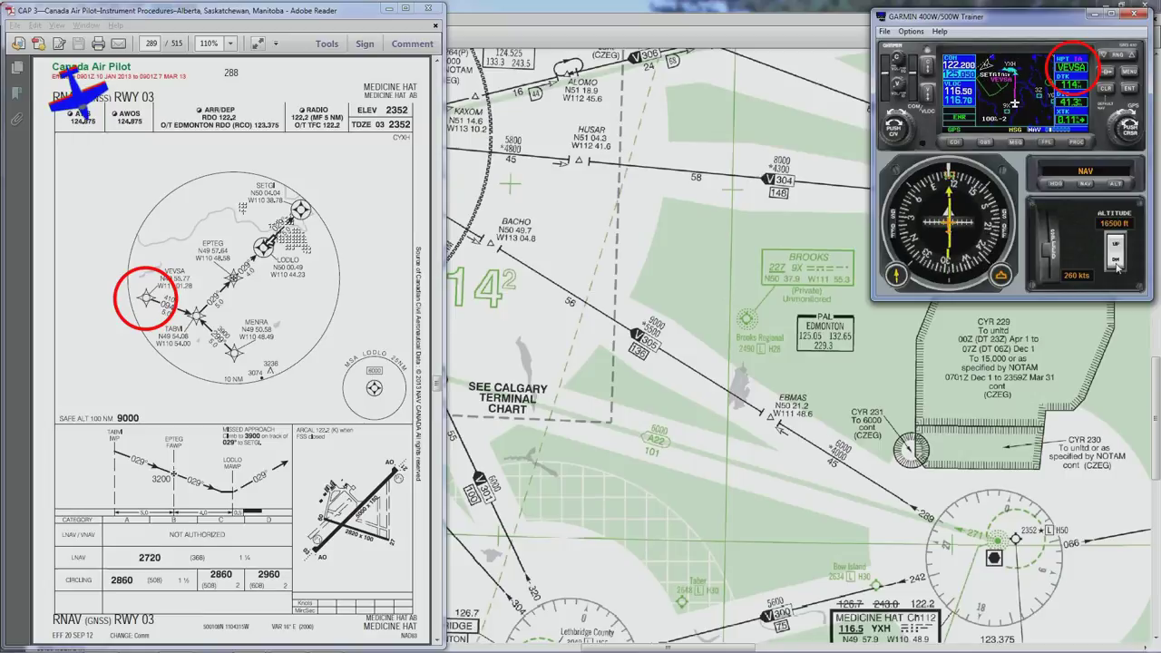
click(1118, 264)
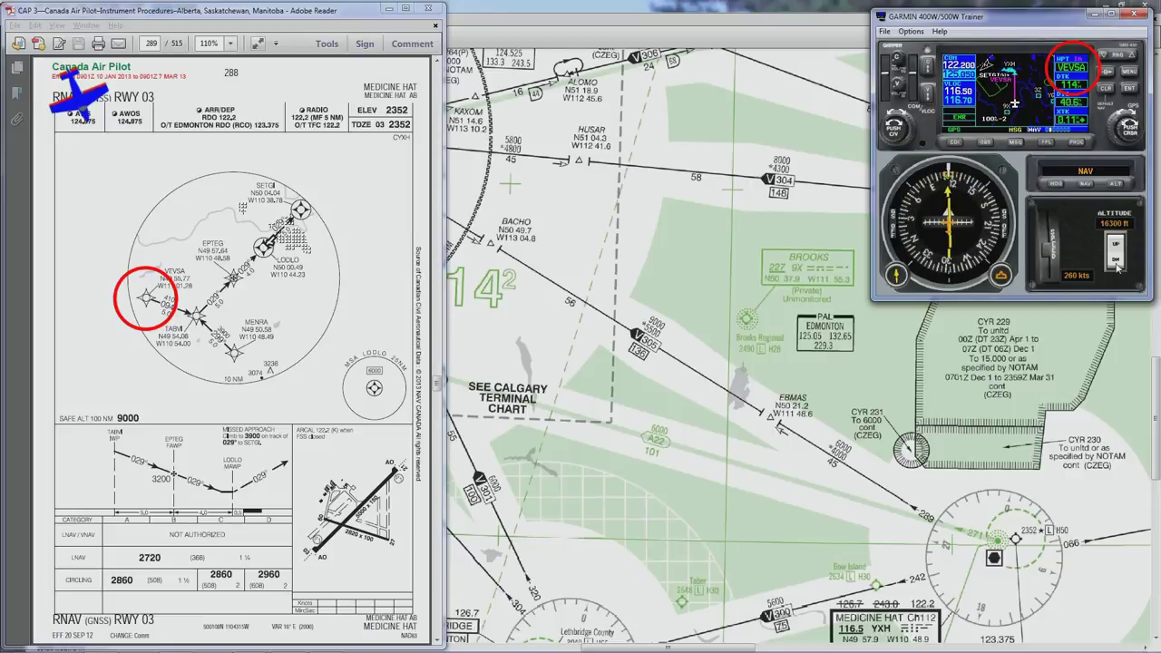
click(1118, 263)
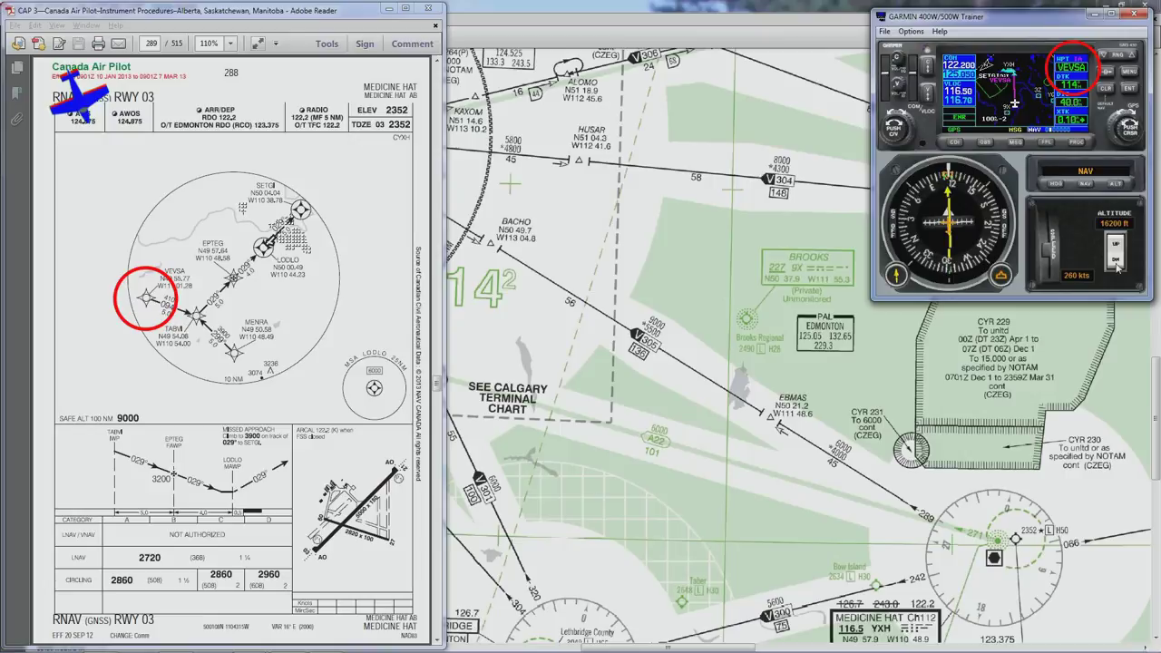
click(1117, 264)
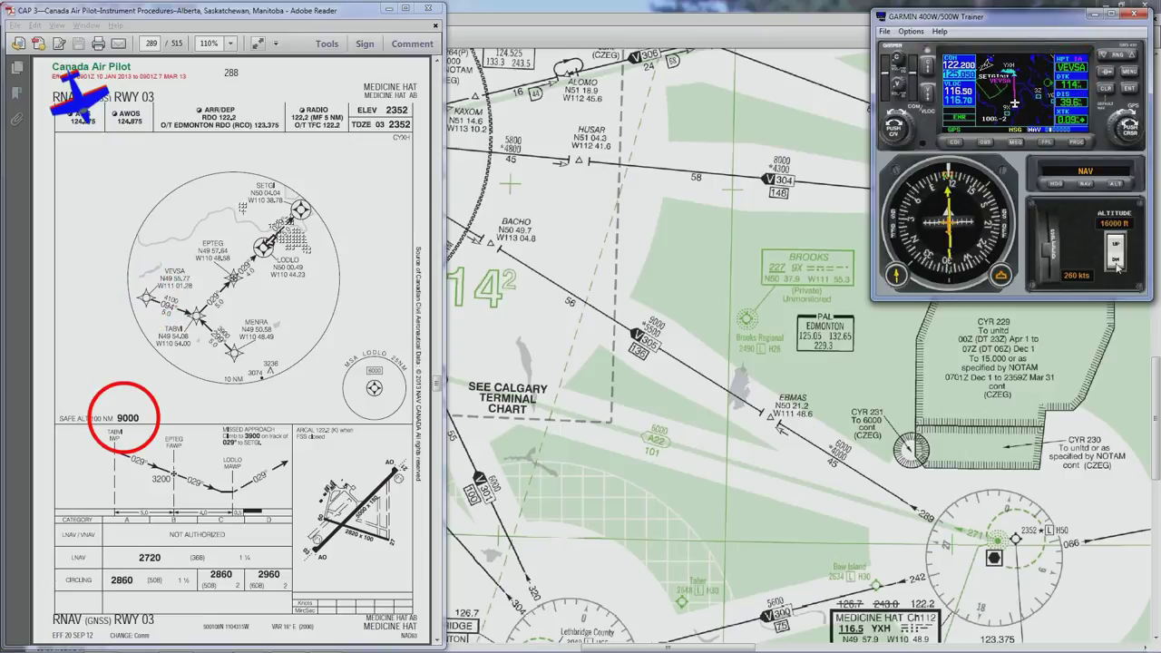
click(1117, 264)
click(1117, 264)
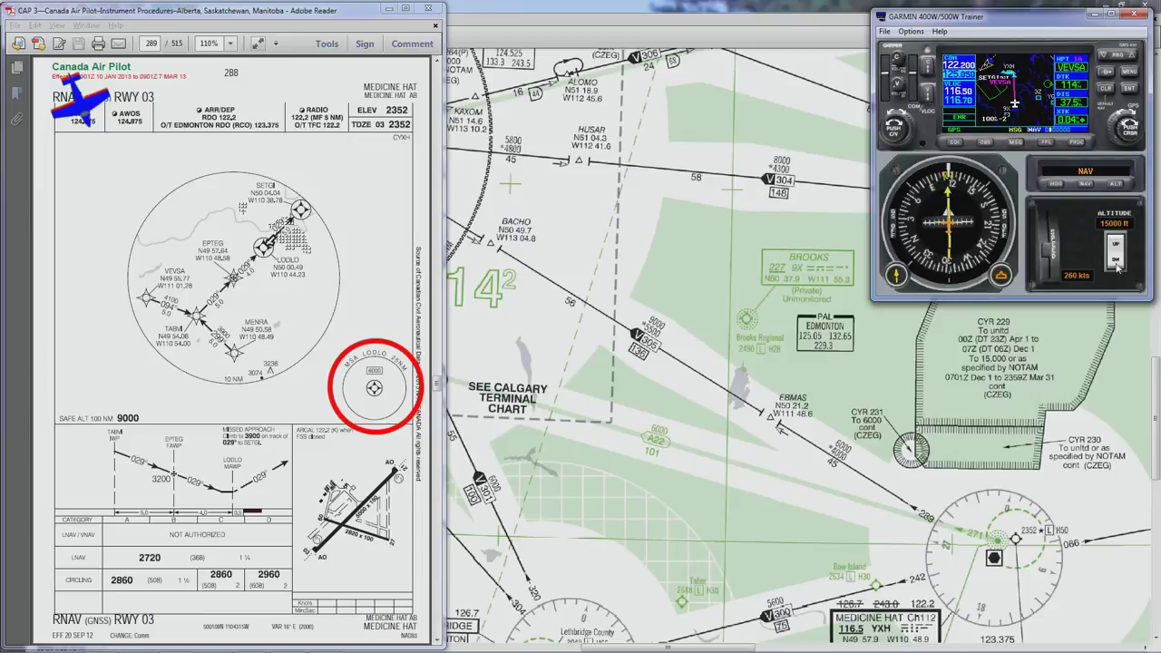
click(1116, 263)
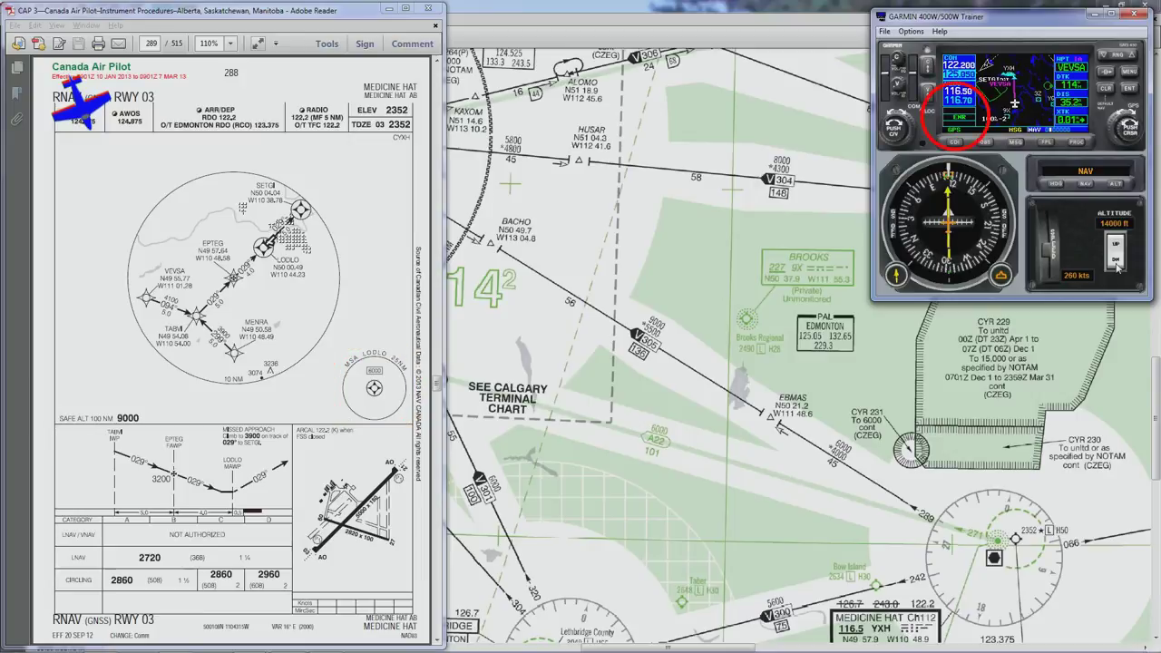
click(1117, 263)
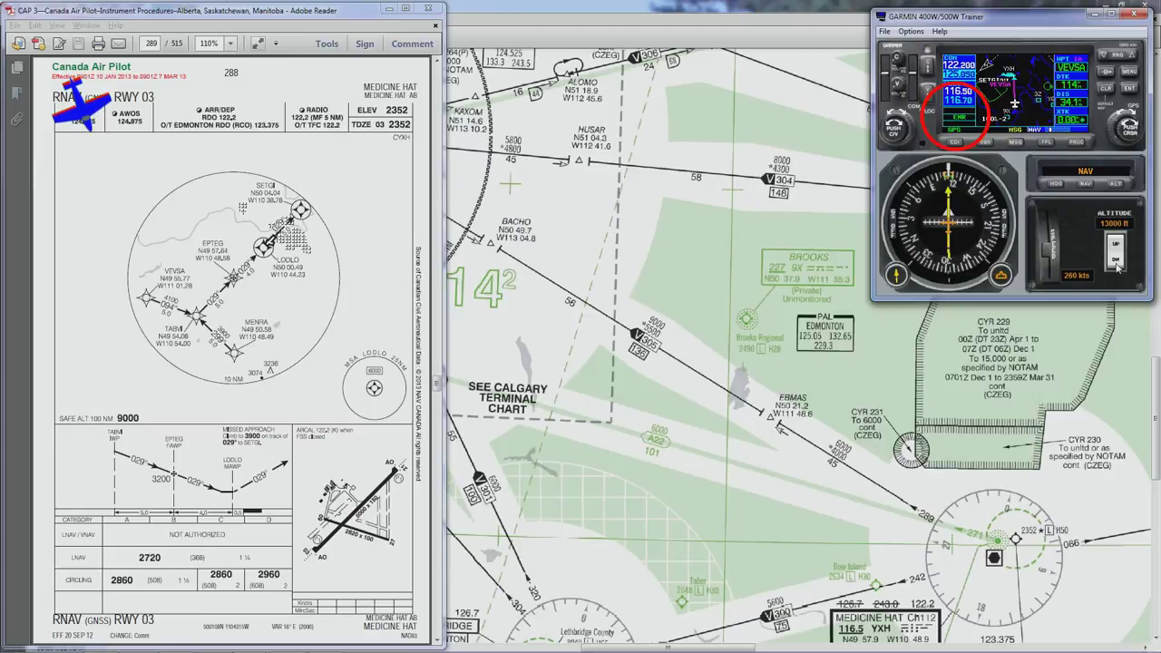
click(1117, 263)
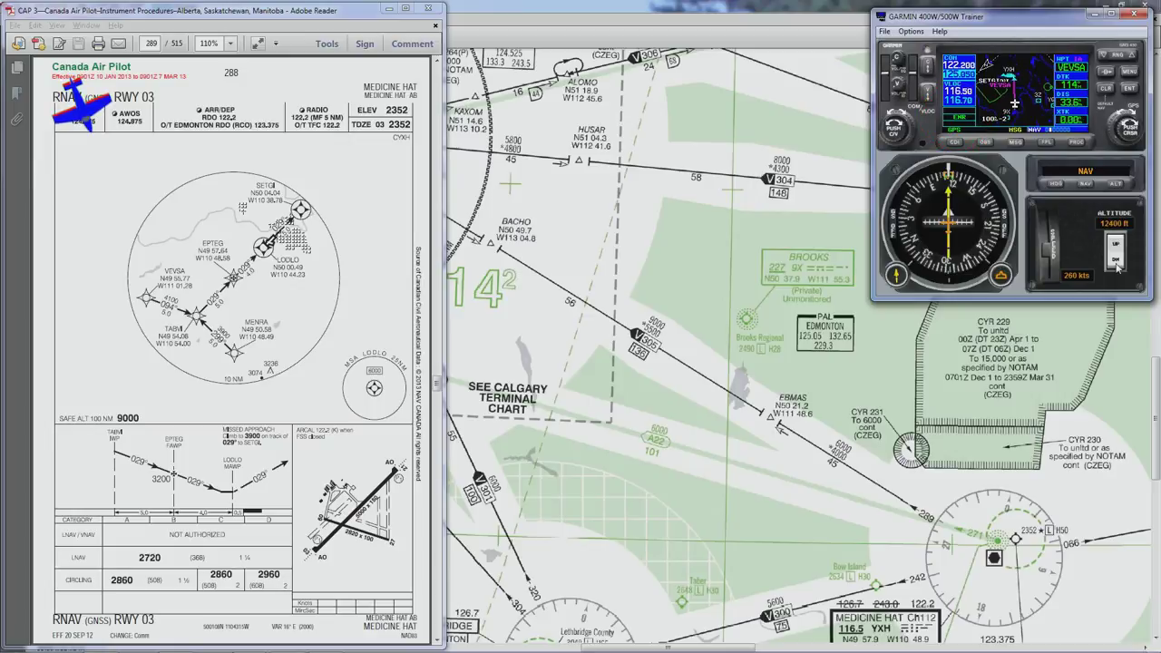
click(1118, 264)
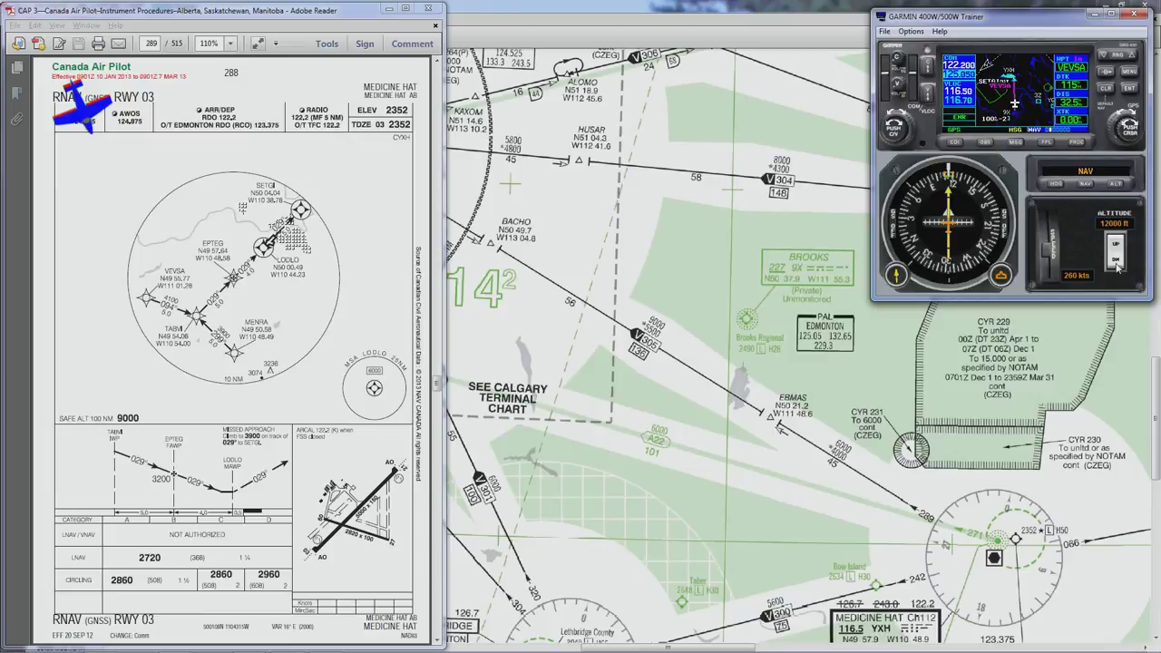
click(1118, 263)
click(1117, 263)
click(1117, 263)
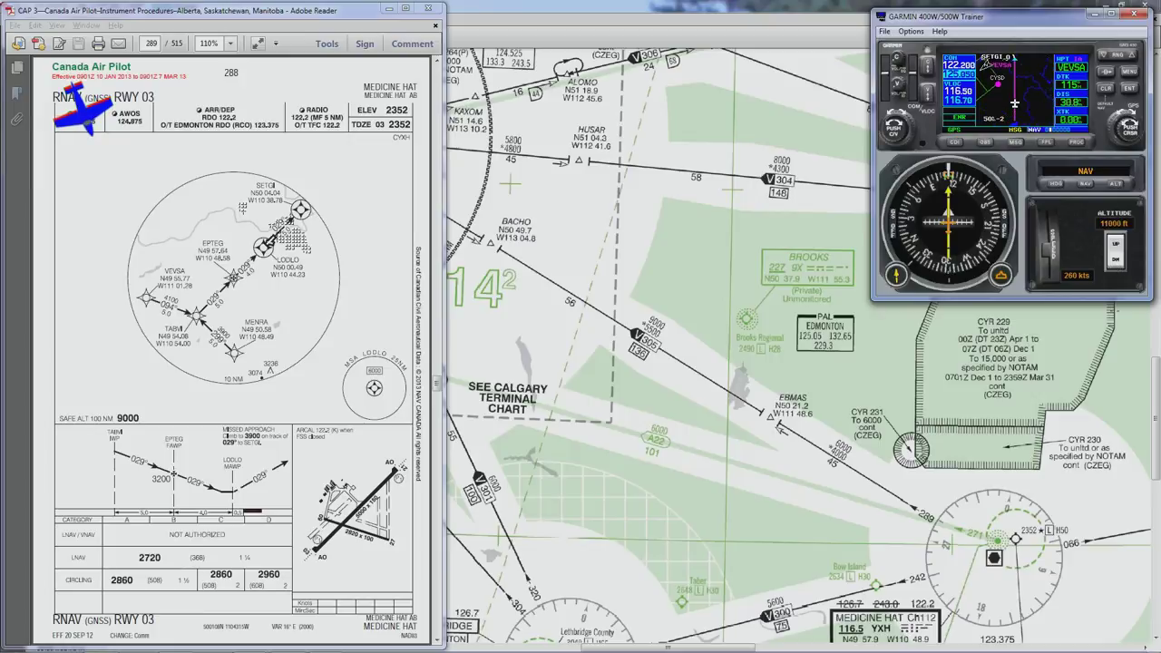
click(1117, 262)
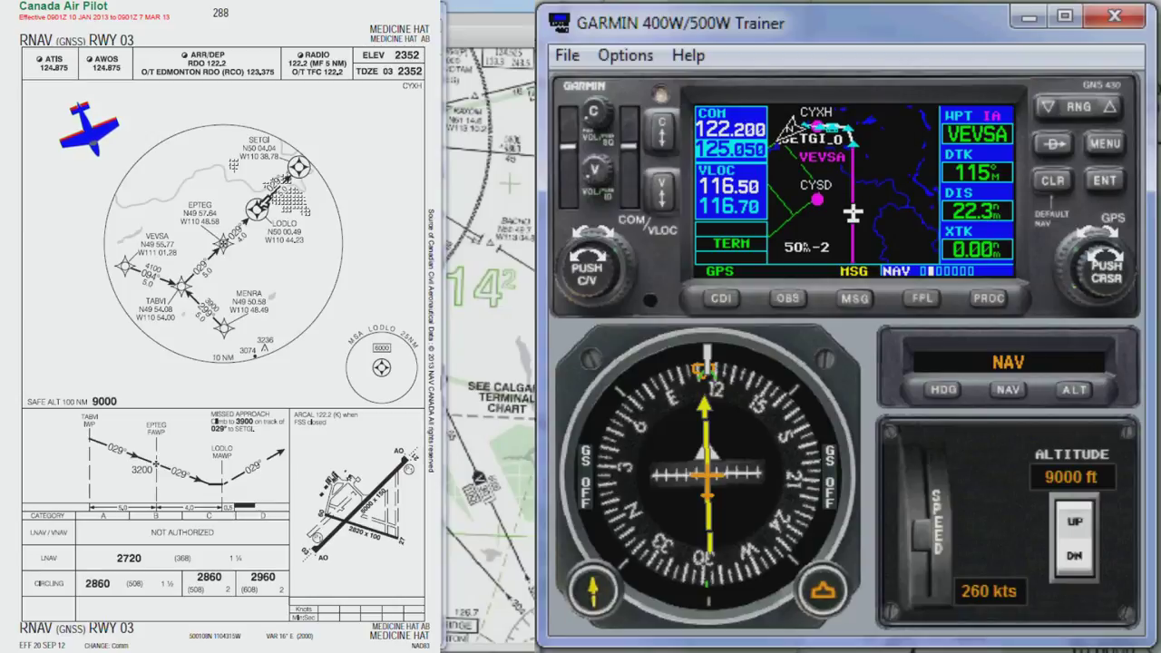
click(1101, 143)
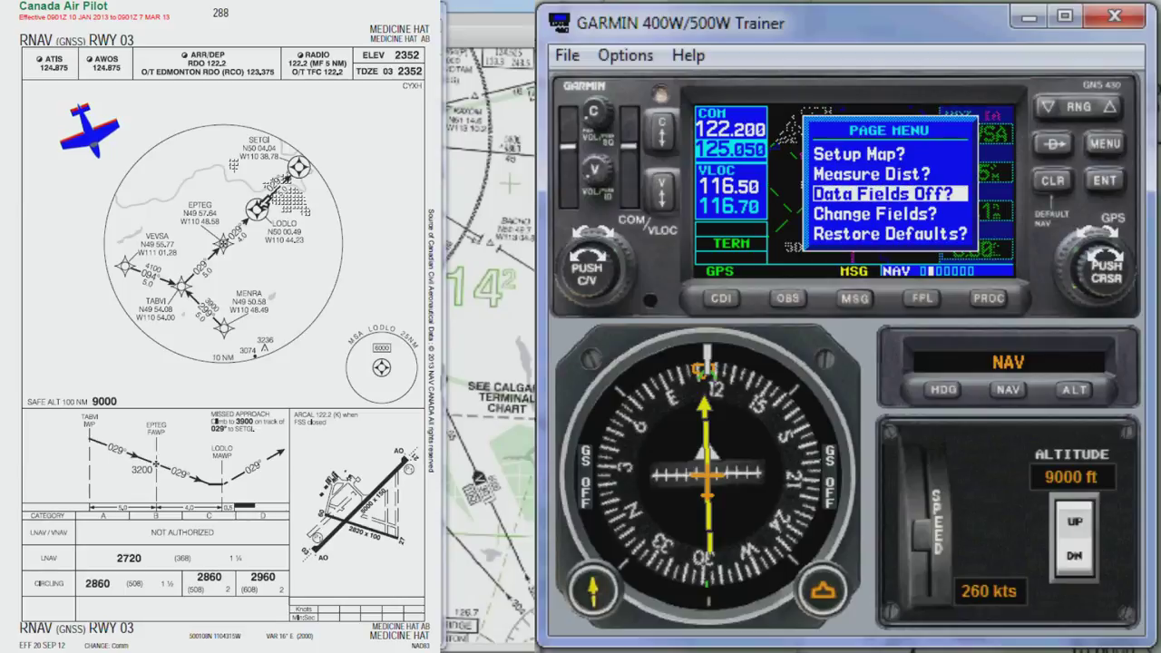
click(1086, 250)
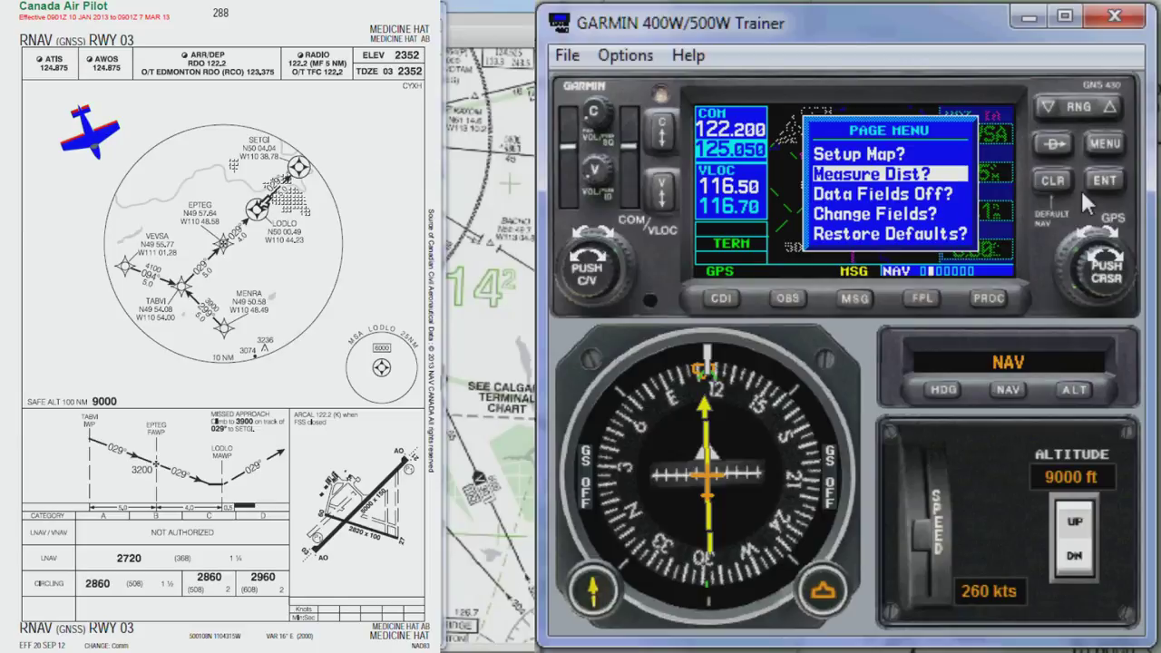
click(1108, 181)
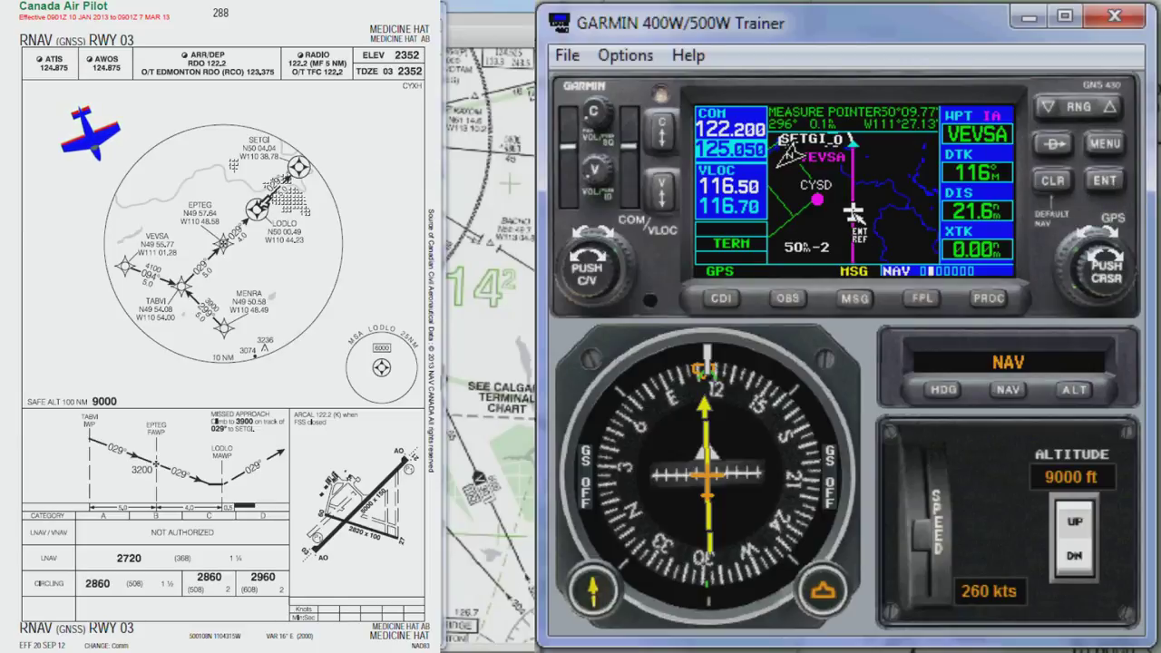
click(1112, 278)
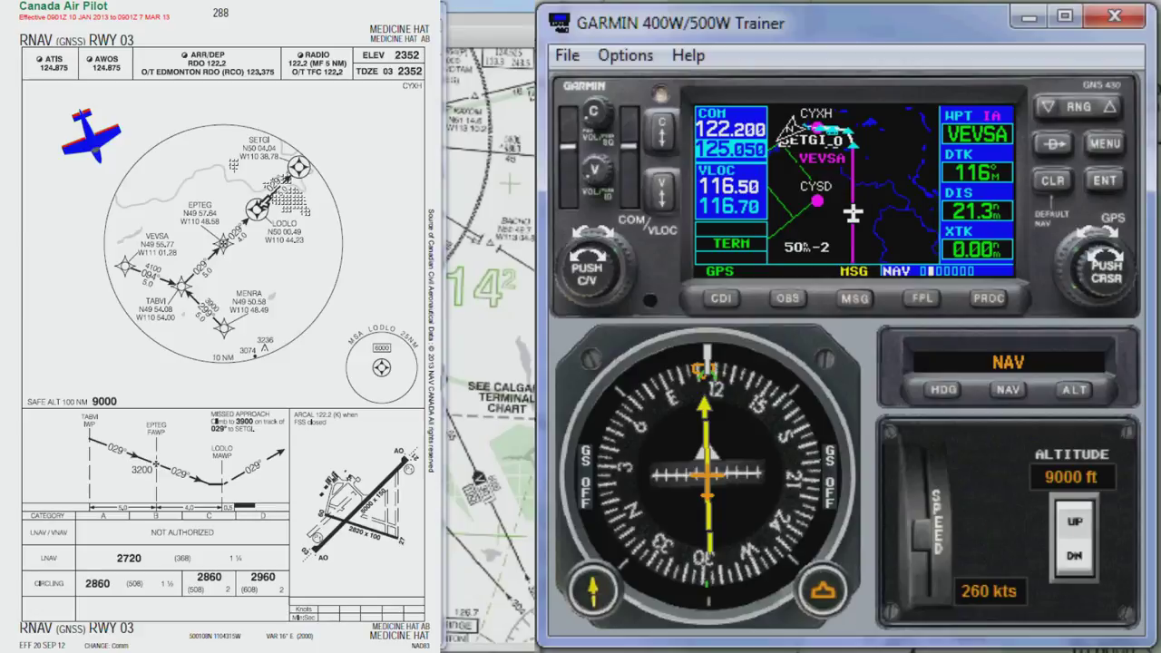
Step: Pan the moving map with the map pointer along the approach legs to the SETGI waypoint
click(1108, 277)
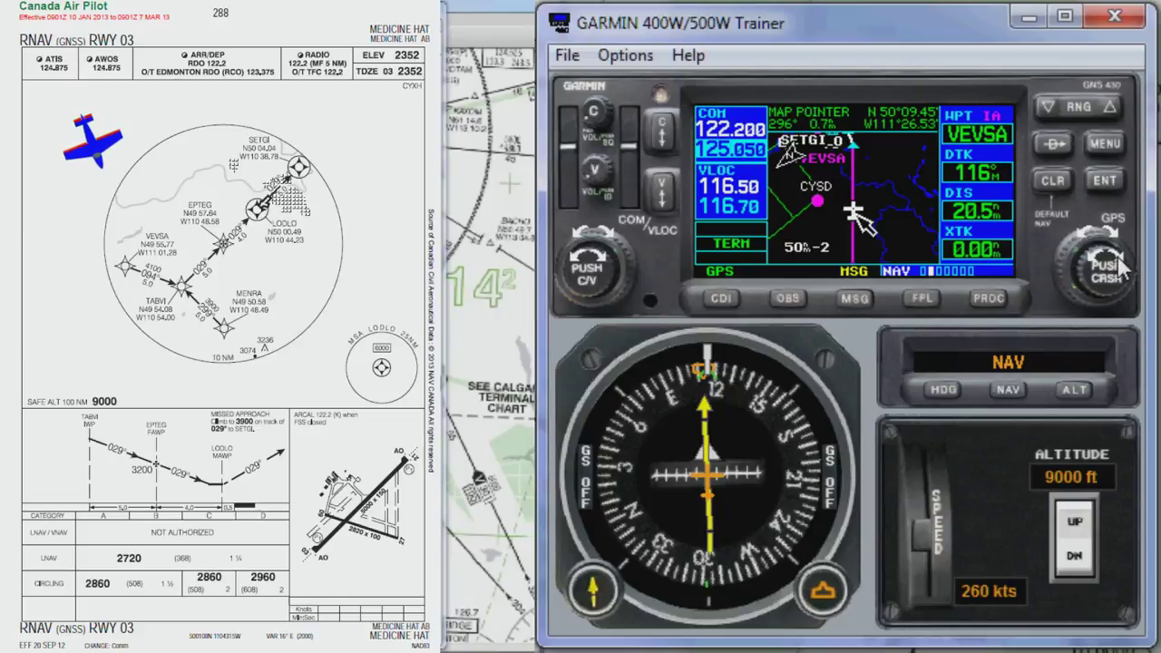
scroll(1122, 264, down, 2)
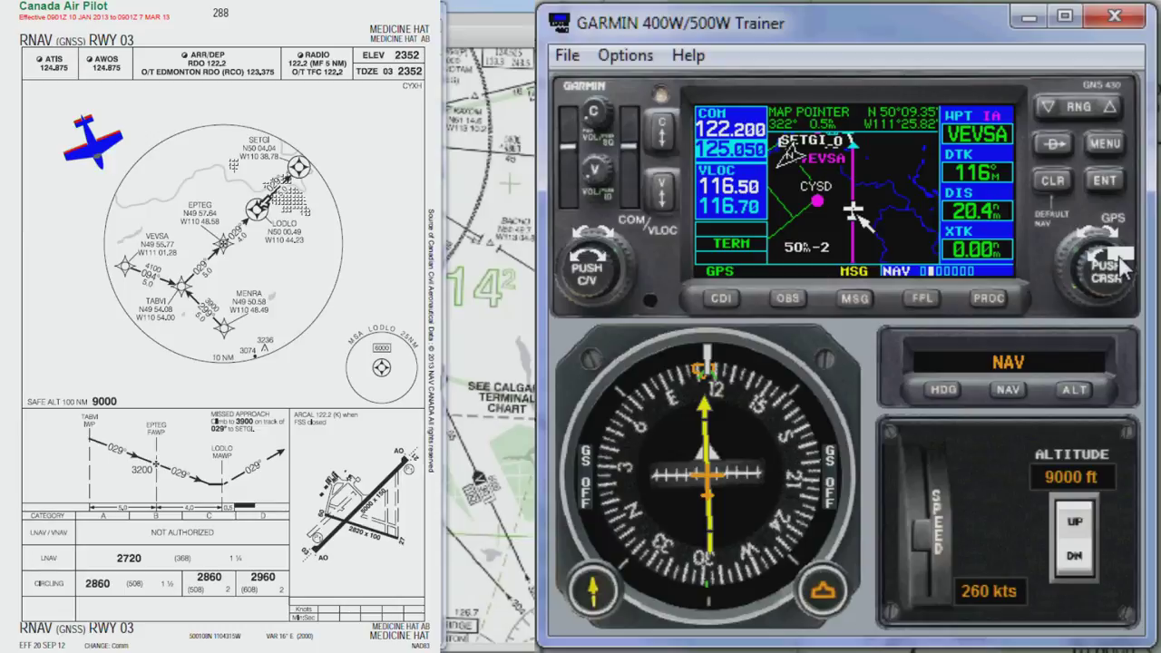
scroll(1122, 264, up, 5)
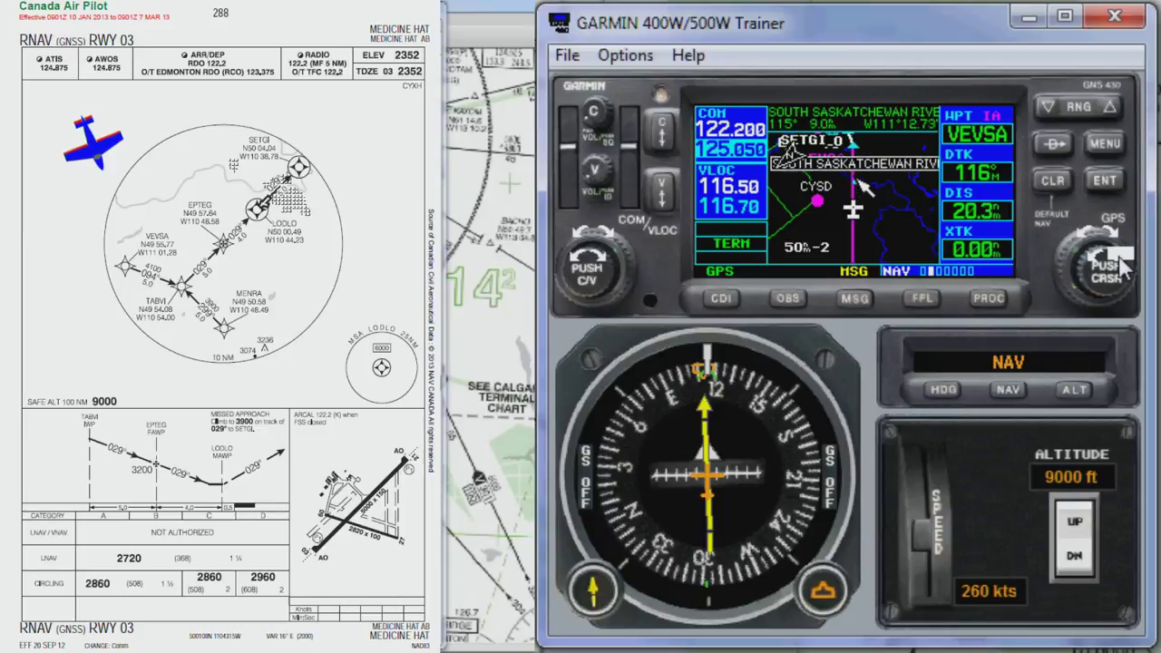
scroll(1122, 264, up, 3)
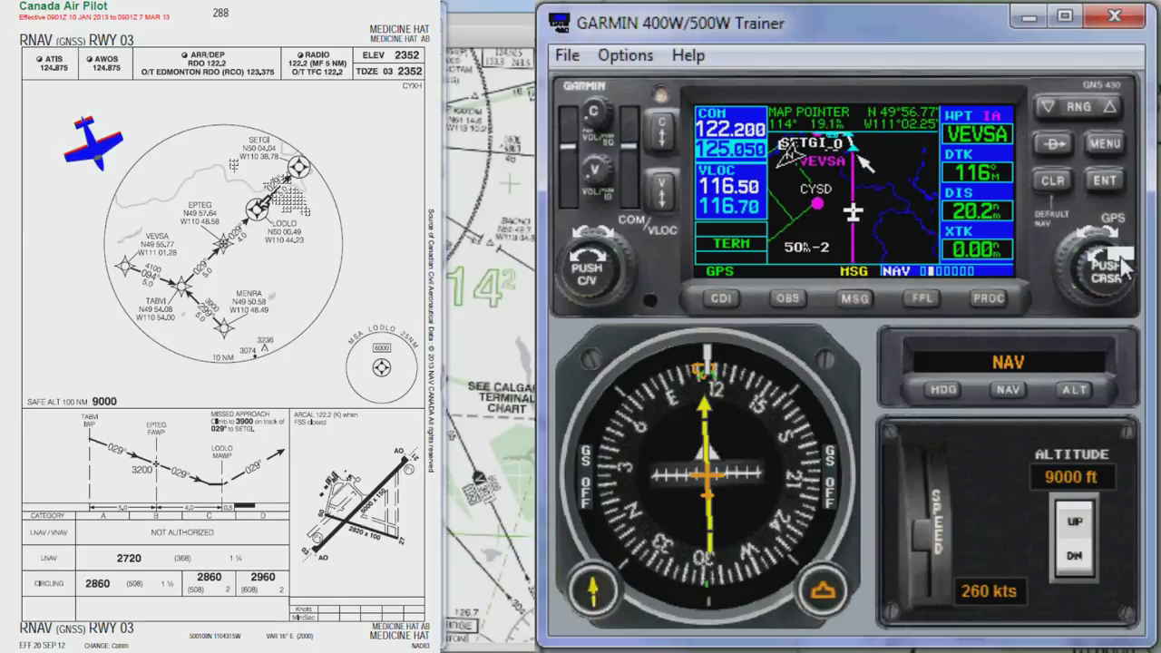
scroll(1088, 238, up, 2)
scroll(1088, 238, up, 5)
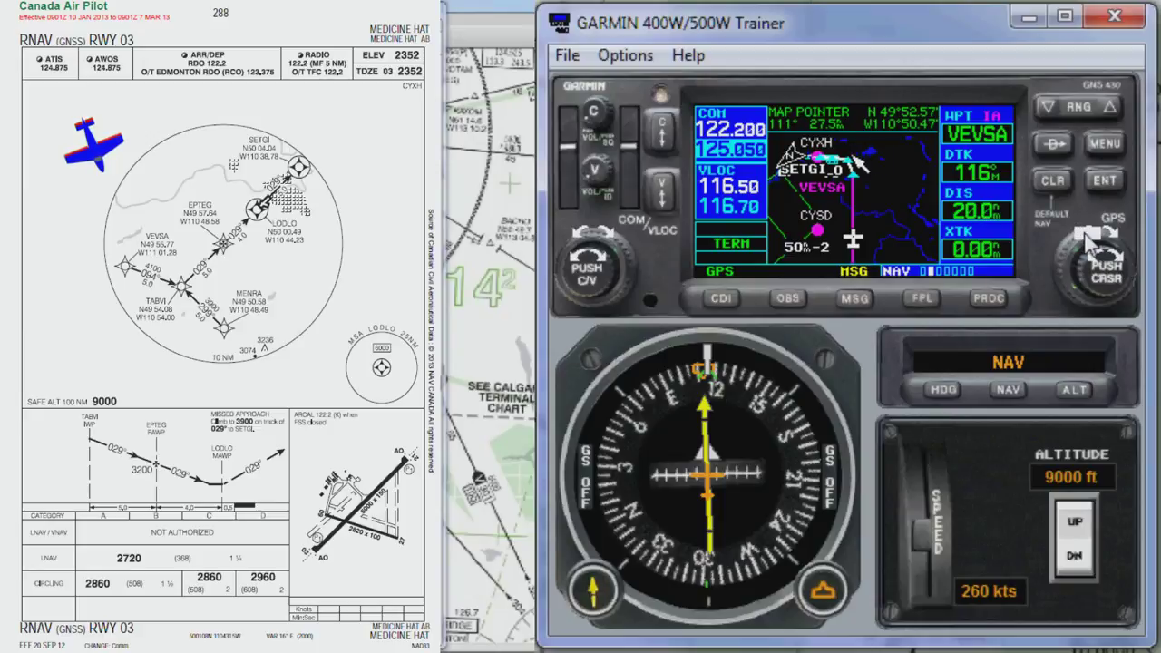
scroll(1089, 238, up, 2)
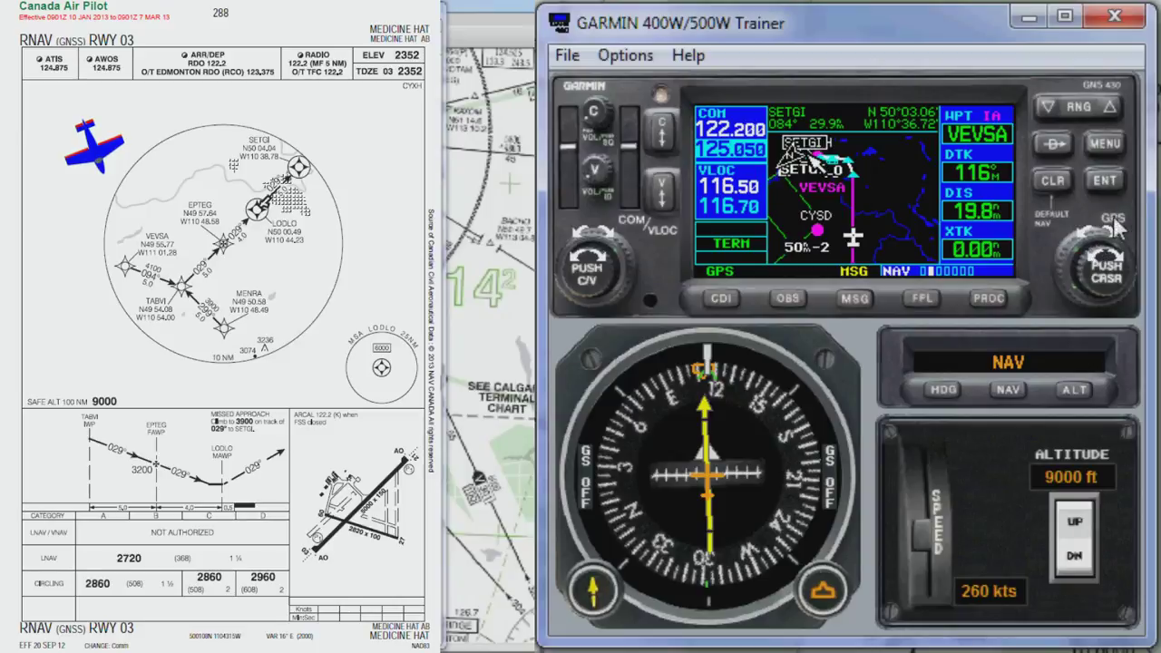
Step: Narrow the map range to 20 NM and move the map pointer from SETGI onto the LODLO waypoint
click(1045, 105)
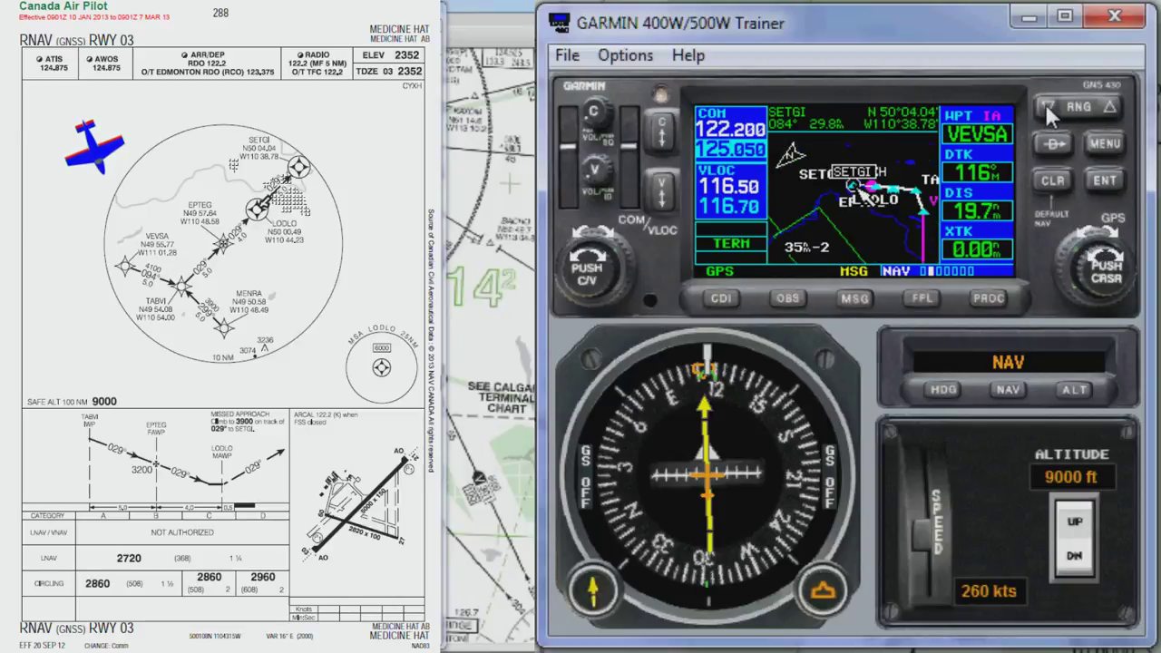
click(1045, 103)
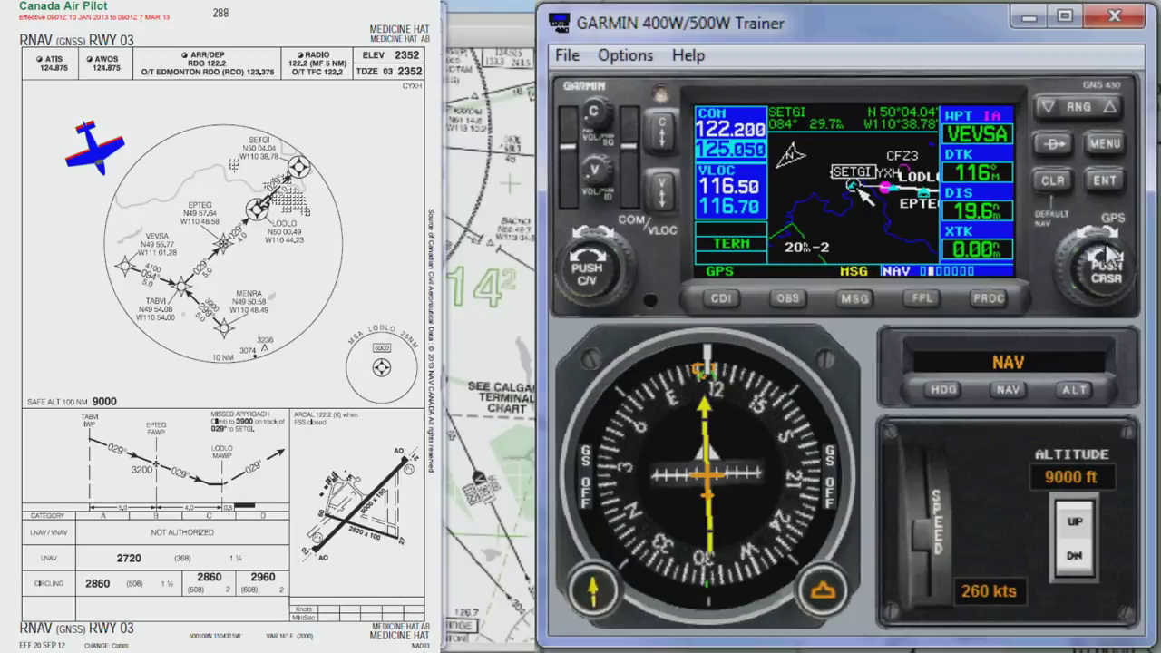
scroll(1121, 258, down, 3)
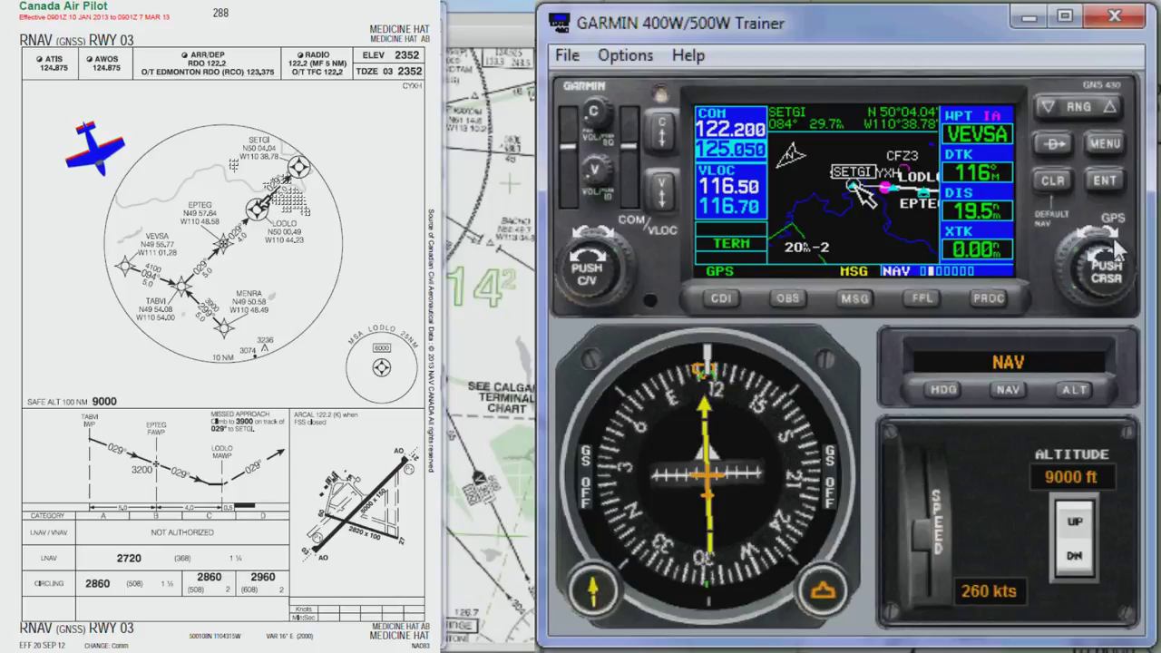
scroll(1119, 249, down, 4)
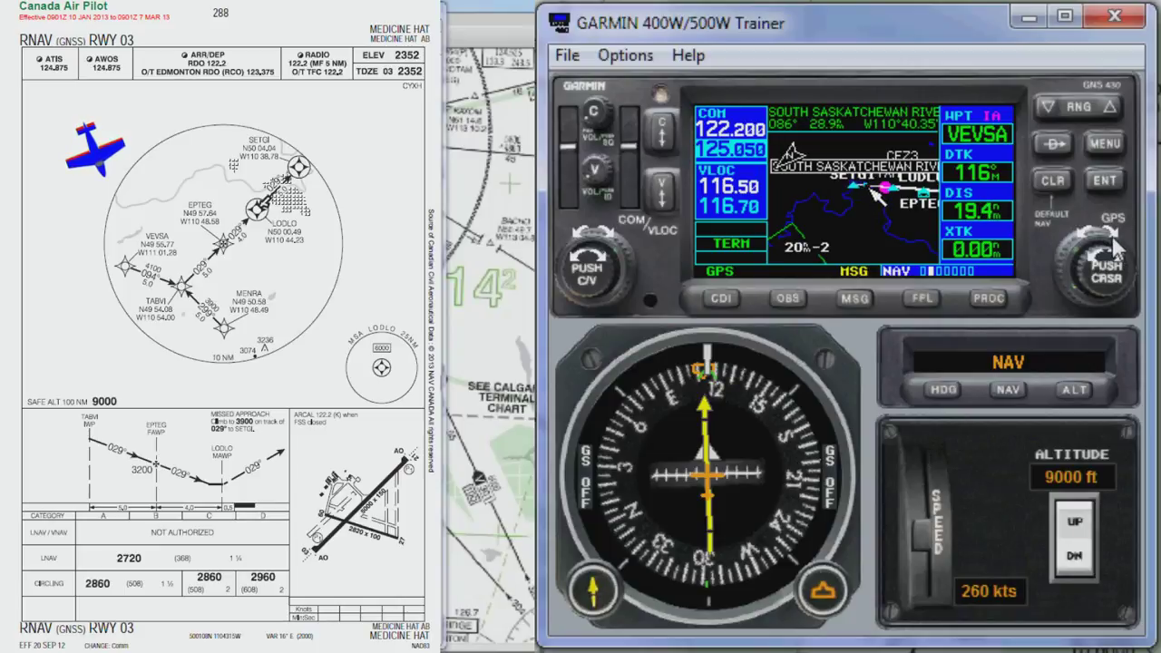
scroll(1115, 247, down, 3)
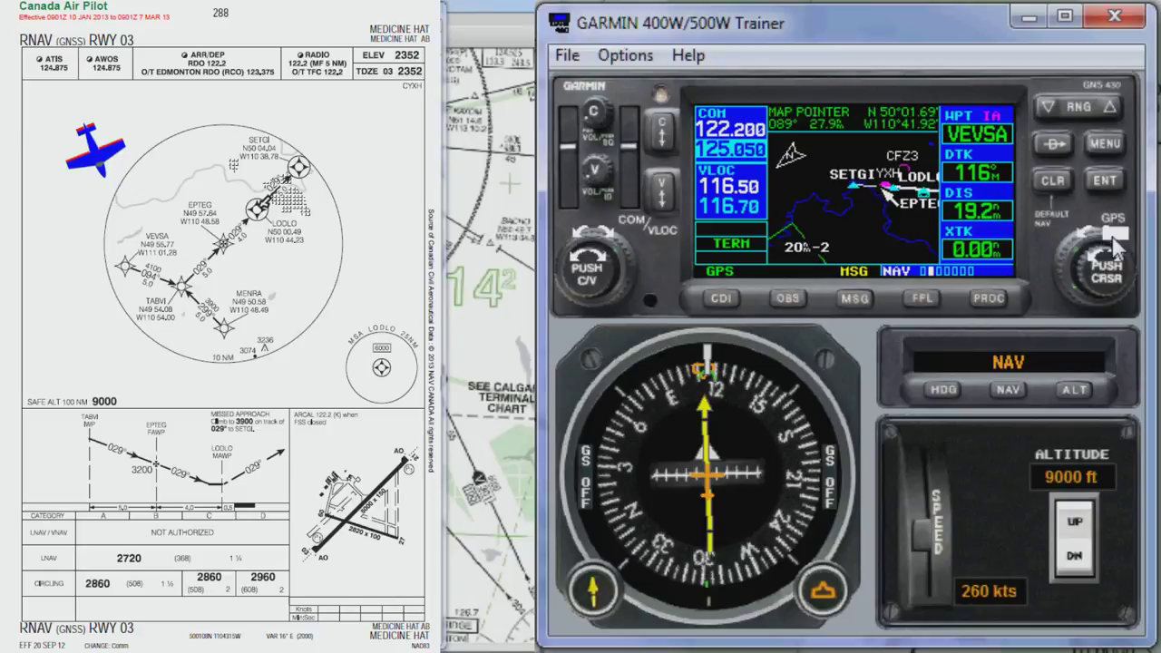
scroll(1114, 235, up, 1)
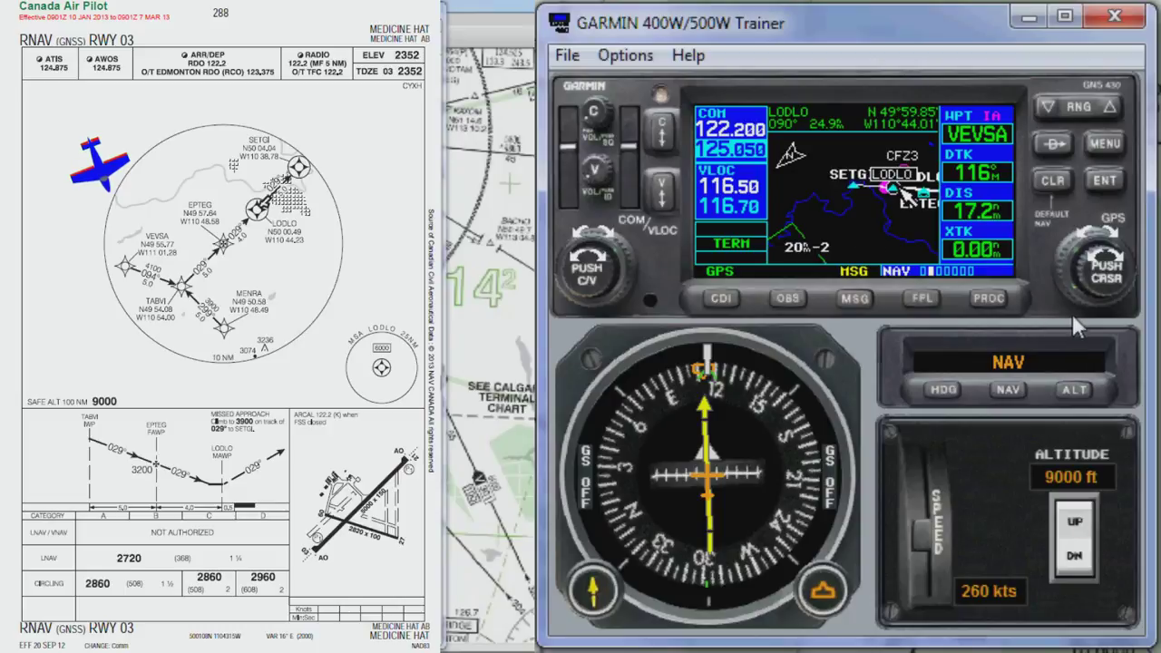
Step: Return the map to the aircraft position and set the map range to 35 NM
click(1109, 277)
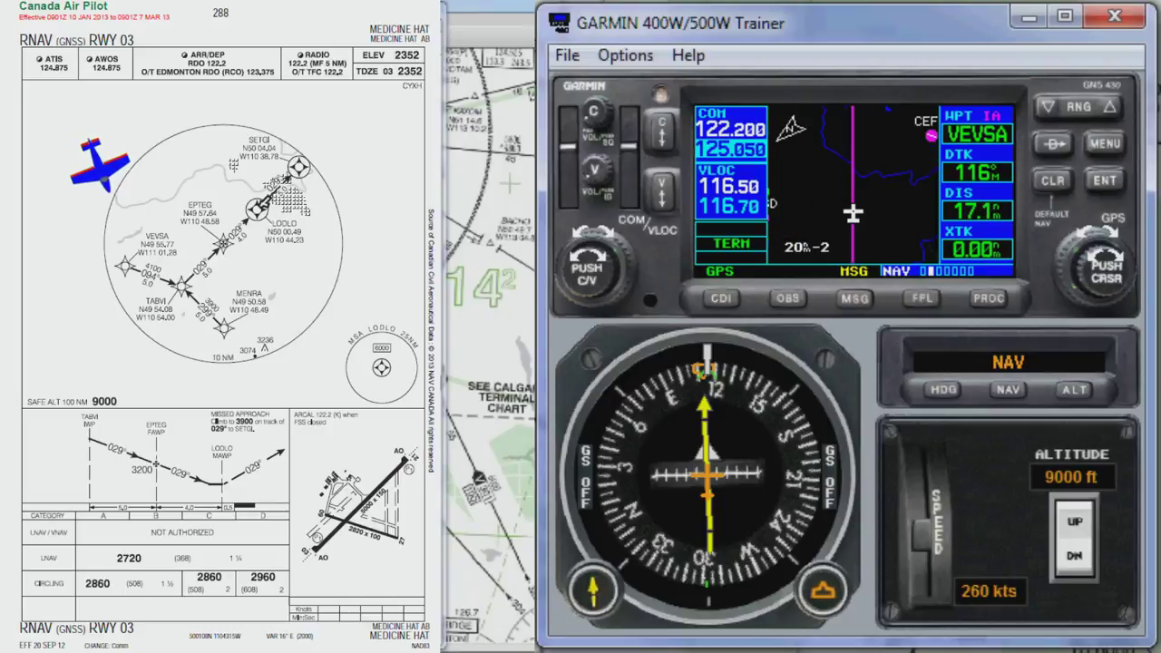
click(1110, 106)
click(1108, 106)
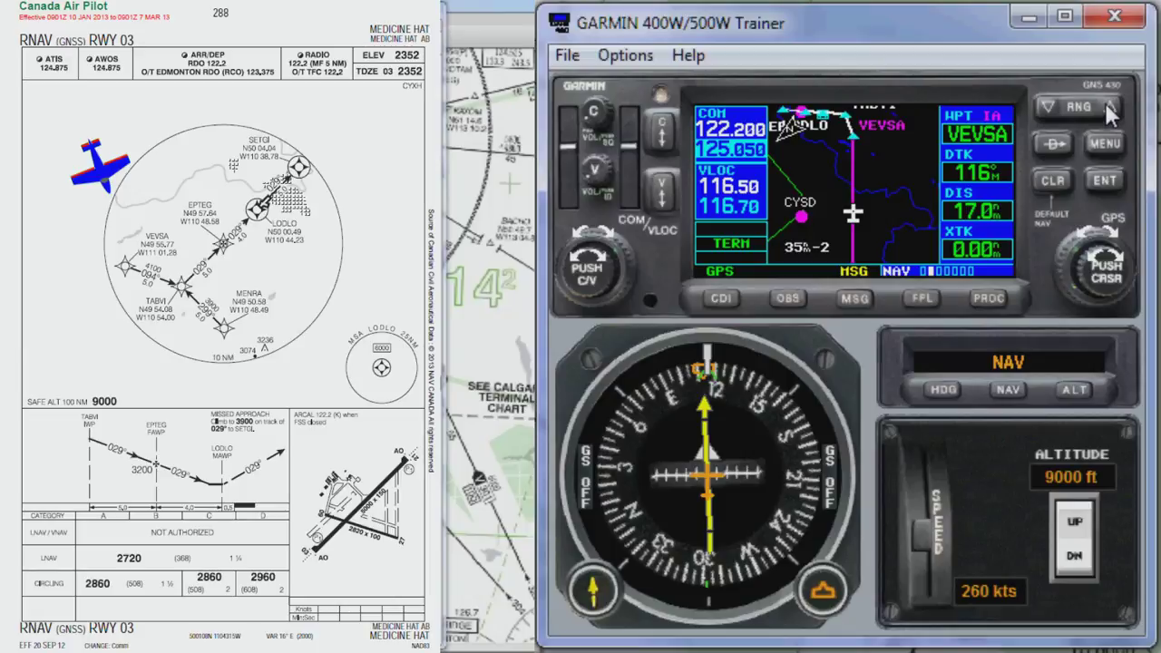
click(1105, 104)
click(1046, 104)
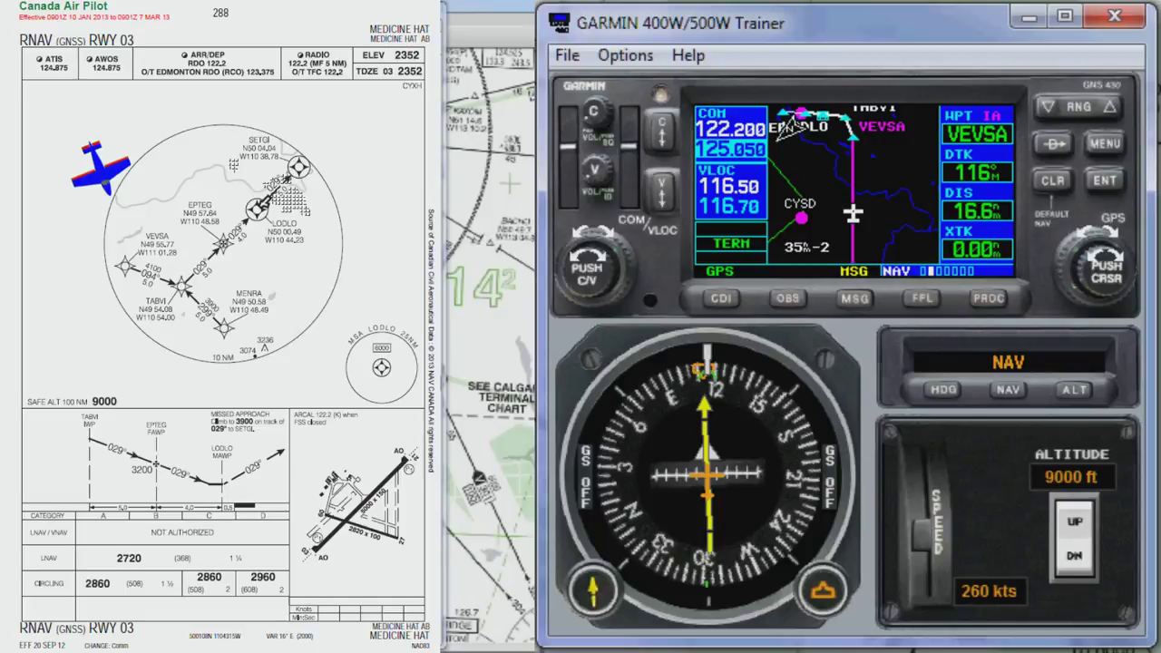
Step: Descend the aircraft to 6000 ft before reaching the VEVSA initial fix
click(1074, 555)
click(1074, 561)
click(1073, 560)
click(1073, 560)
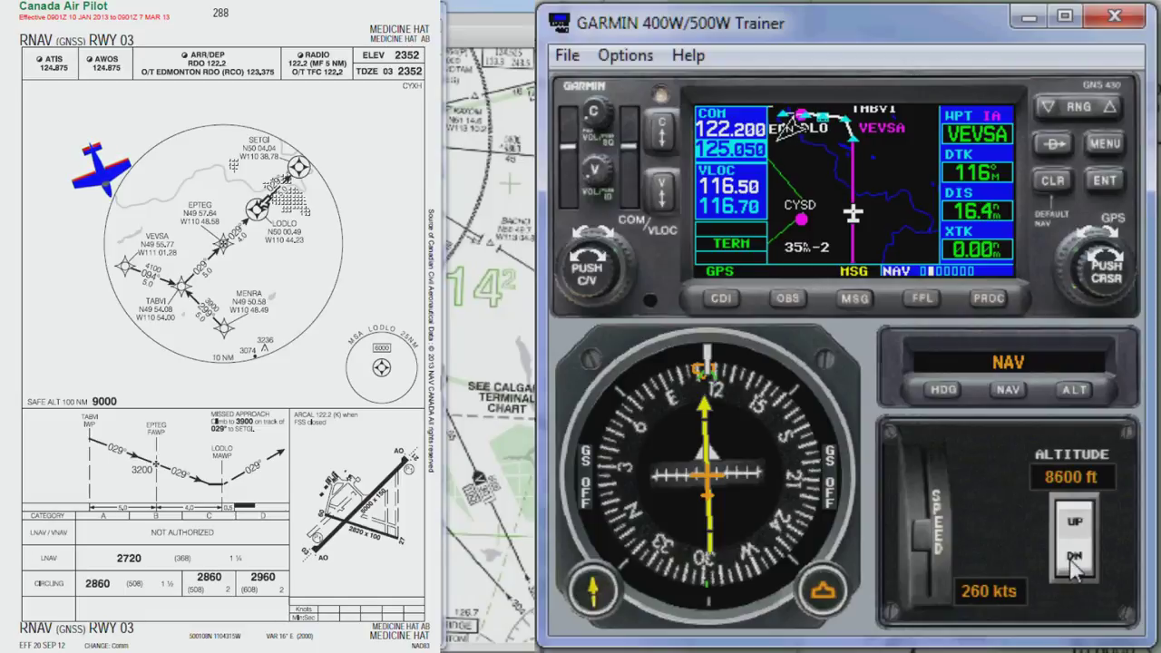
click(1073, 560)
click(1073, 561)
click(1073, 560)
click(1073, 561)
click(1073, 560)
click(1073, 561)
click(1073, 561)
click(1073, 560)
click(1073, 561)
click(1073, 560)
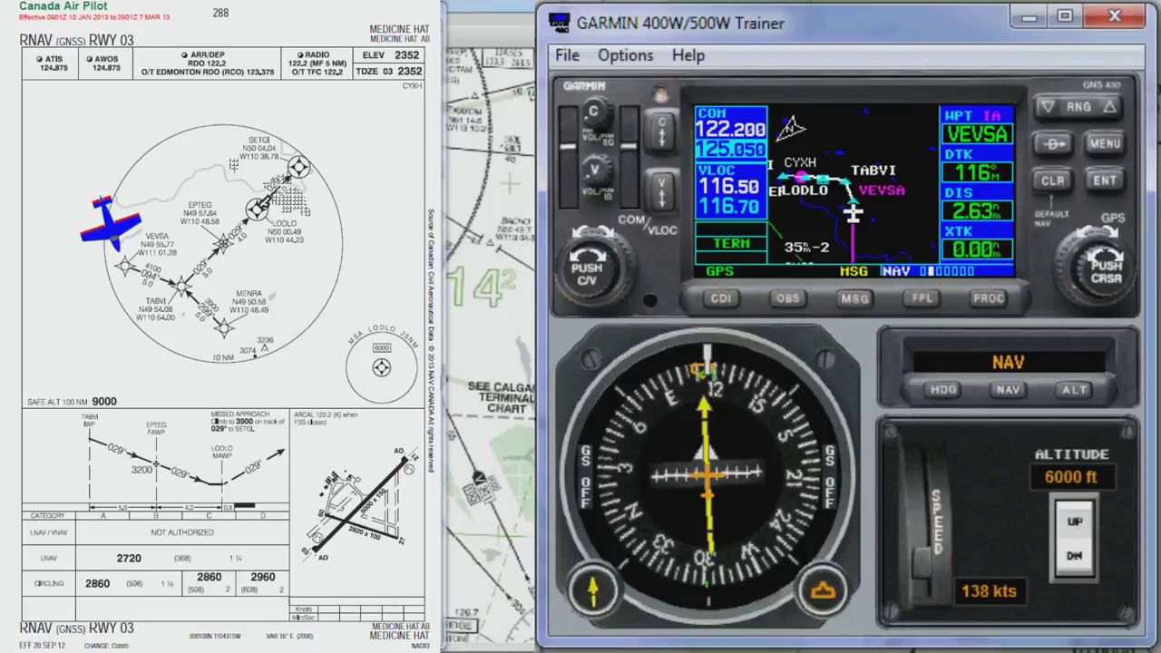
Step: Narrow the map range to 15 NM around VEVSA and TABVI
click(1049, 103)
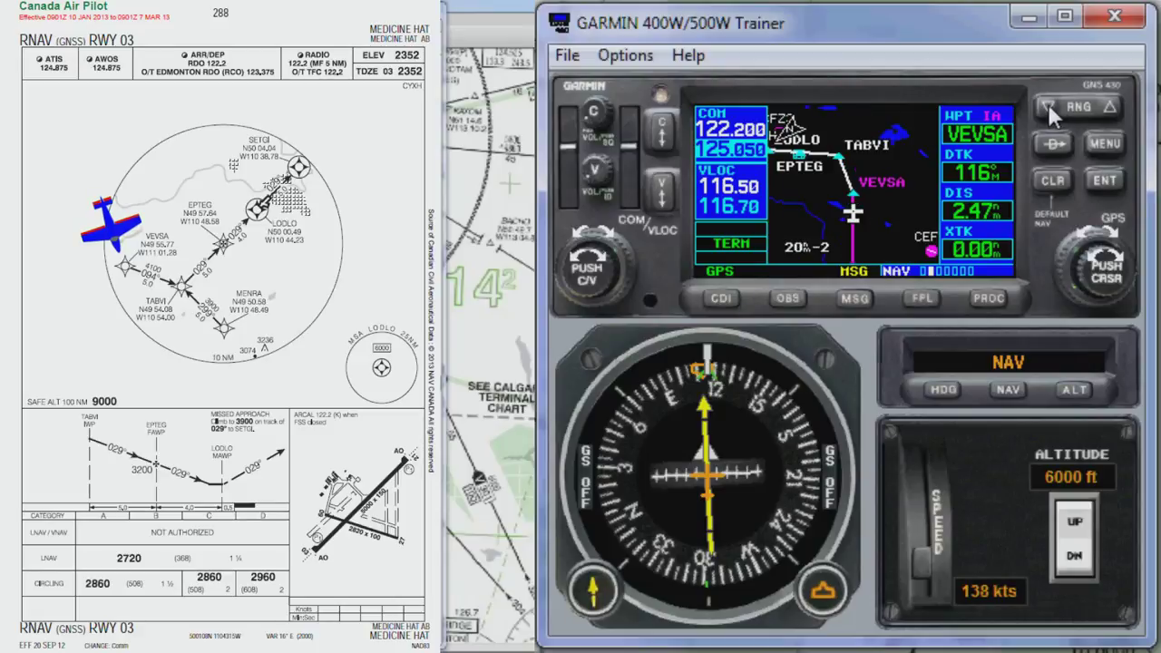
click(1047, 104)
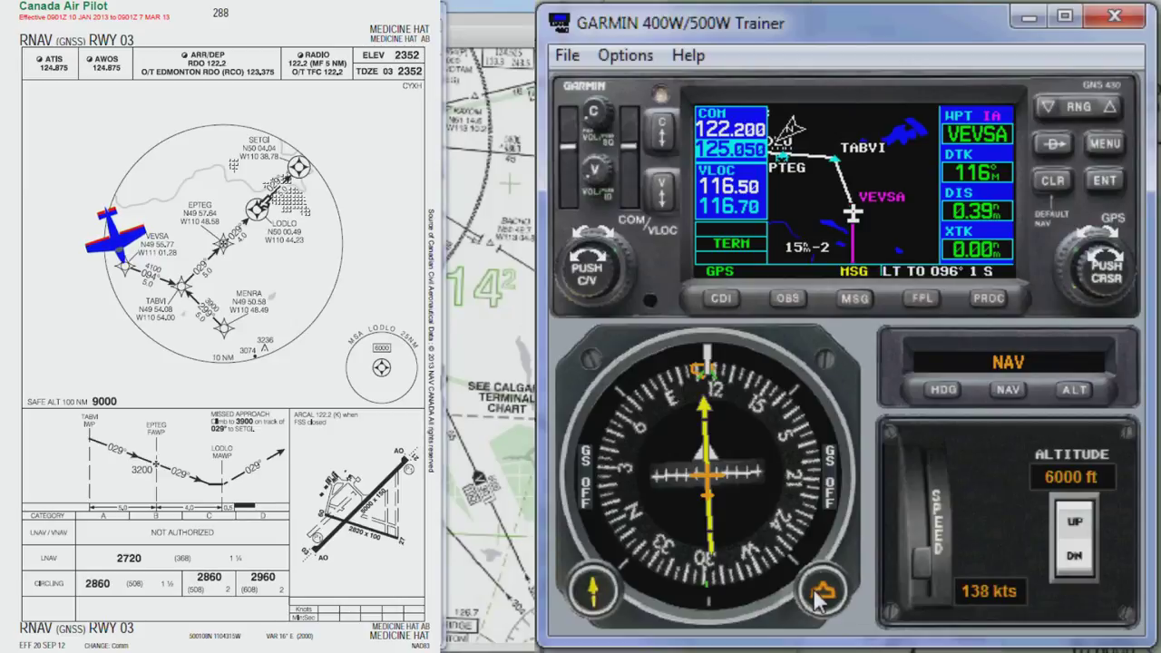
Step: Set the heading bug and the course needle to 096° for the VEVSA to TABVI leg
drag(819, 599, 766, 588)
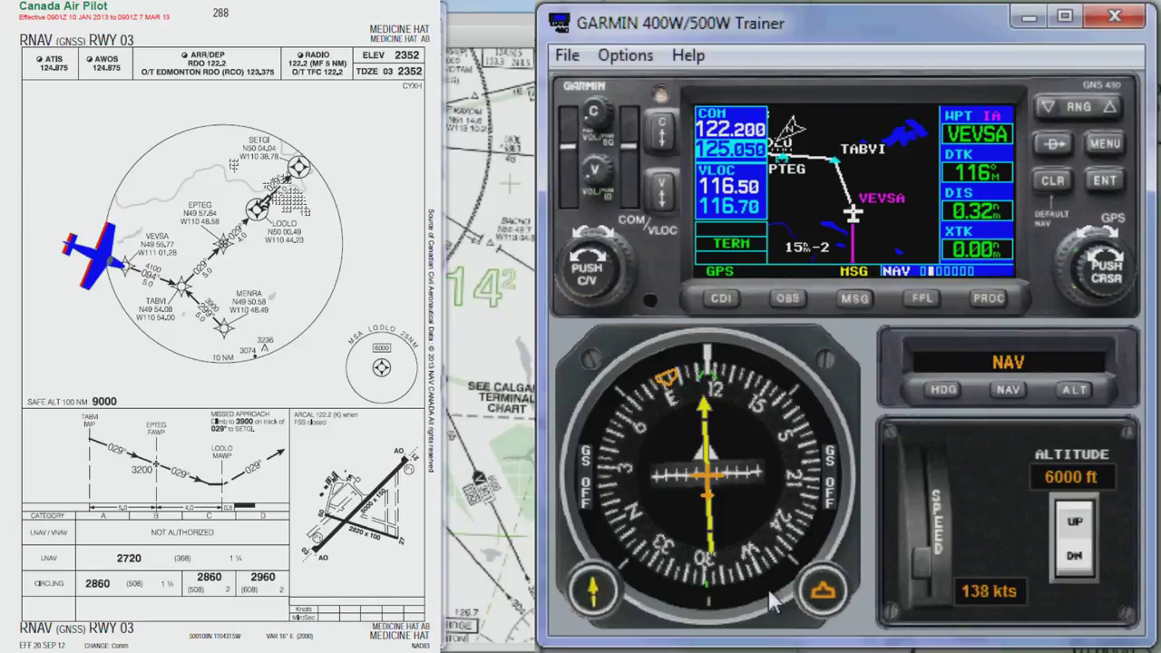
scroll(588, 591, down, 2)
scroll(588, 591, down, 3)
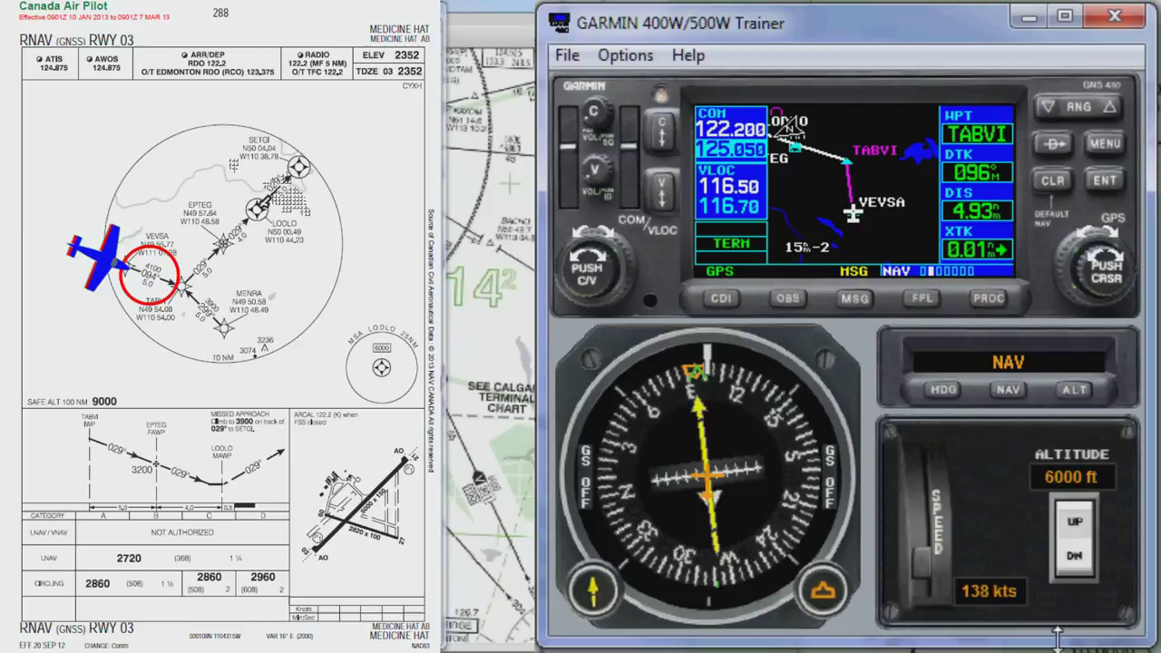
Step: Descend the aircraft to 5000 ft on the leg towards TABVI
click(1079, 571)
click(1078, 572)
click(1079, 572)
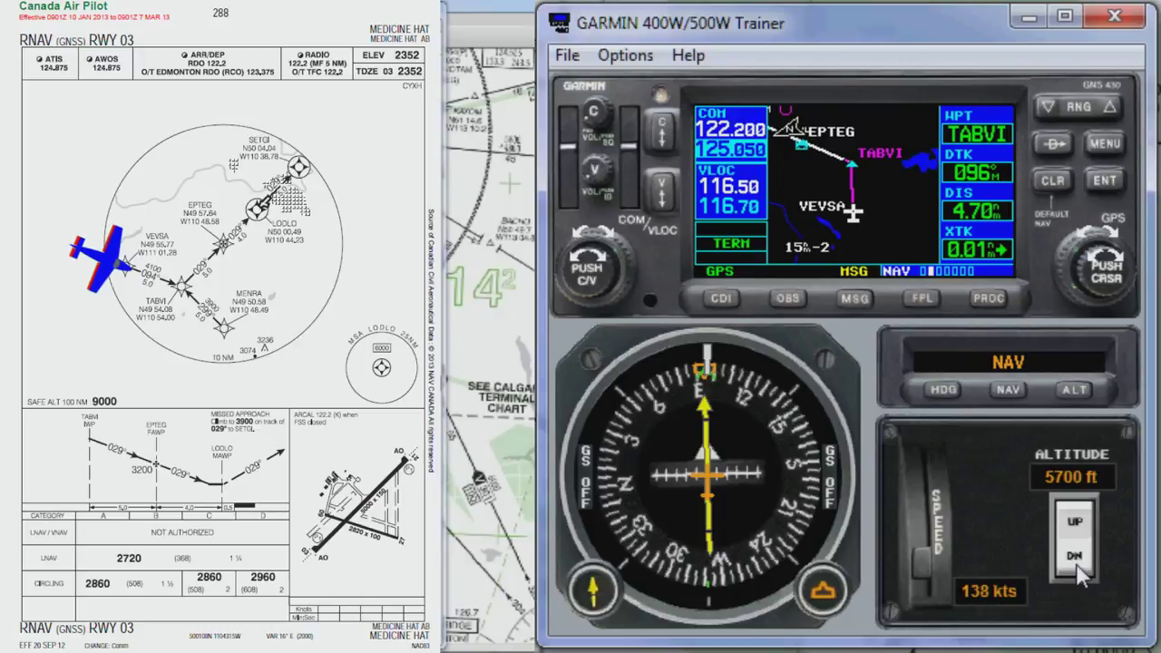
click(1079, 572)
click(1078, 572)
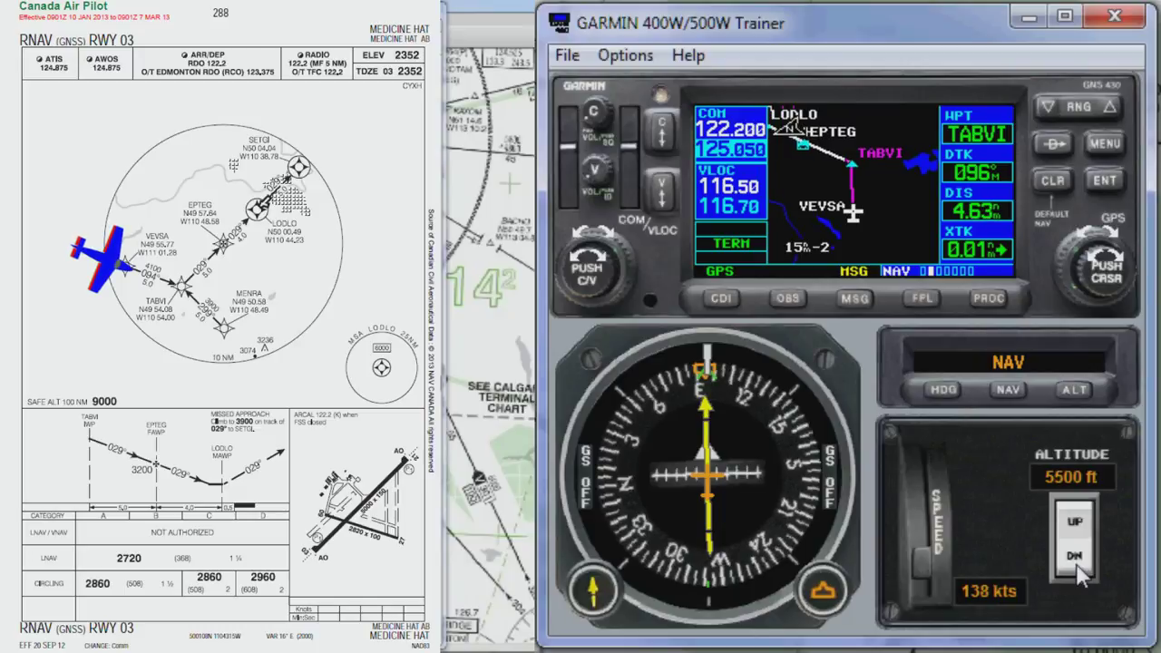
click(1078, 572)
click(1078, 571)
click(1078, 572)
click(1078, 571)
click(1079, 571)
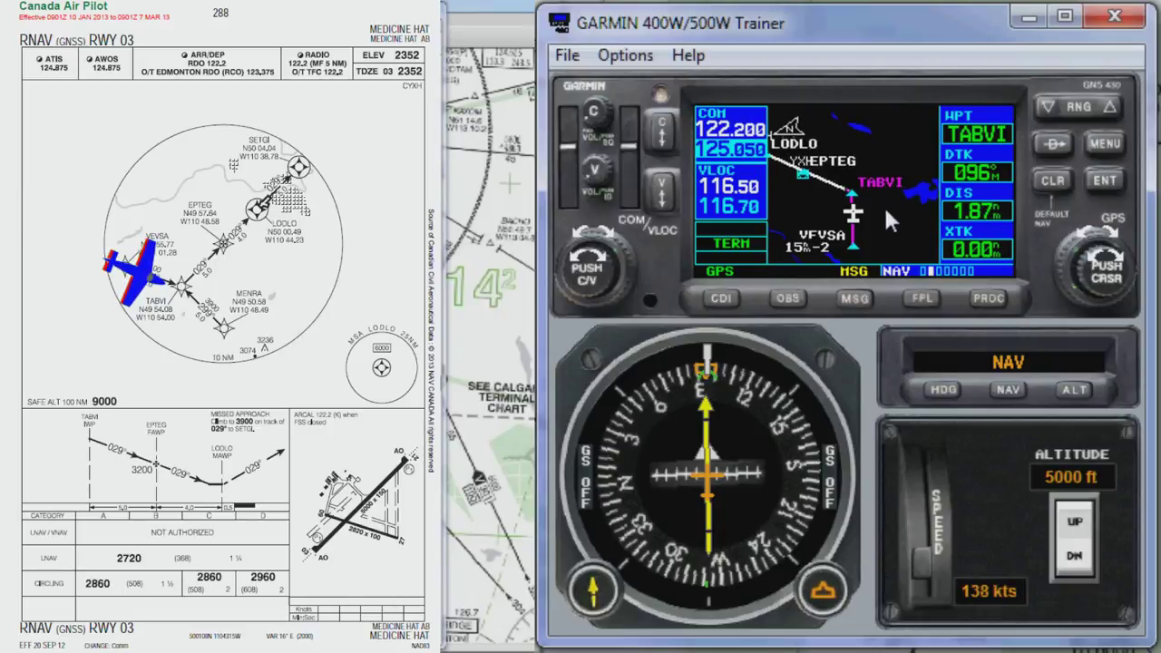
Step: Narrow the map range to 10 NM and set the heading bug and course needle to 030° for the turn at TABVI
click(1050, 105)
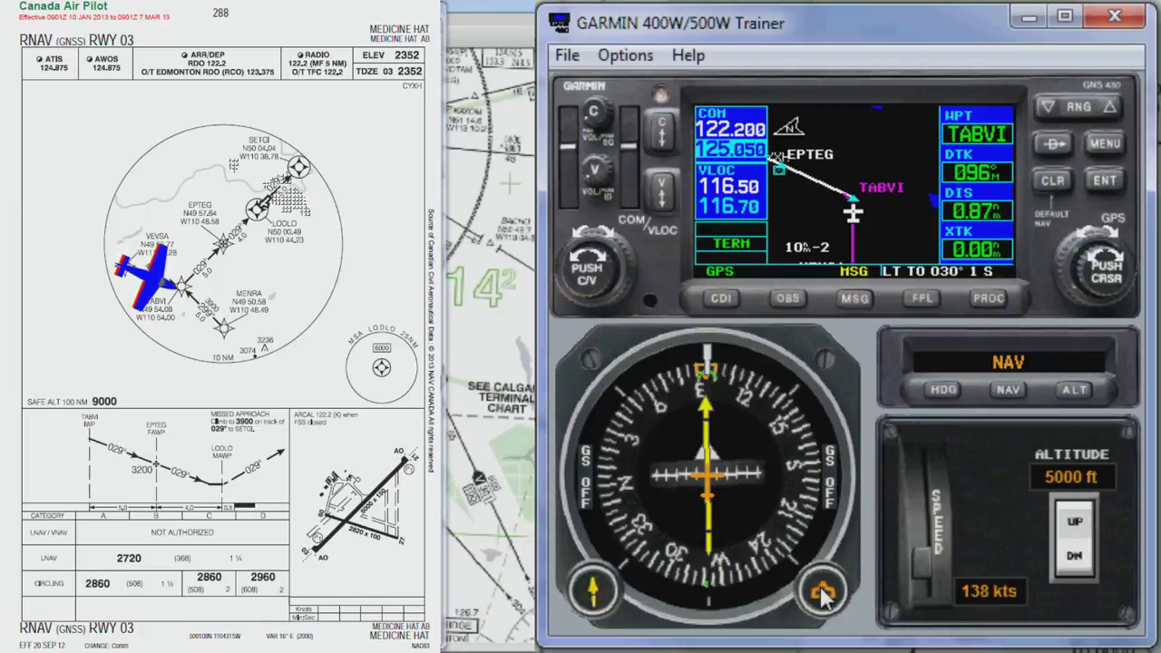
scroll(821, 594, down, 12)
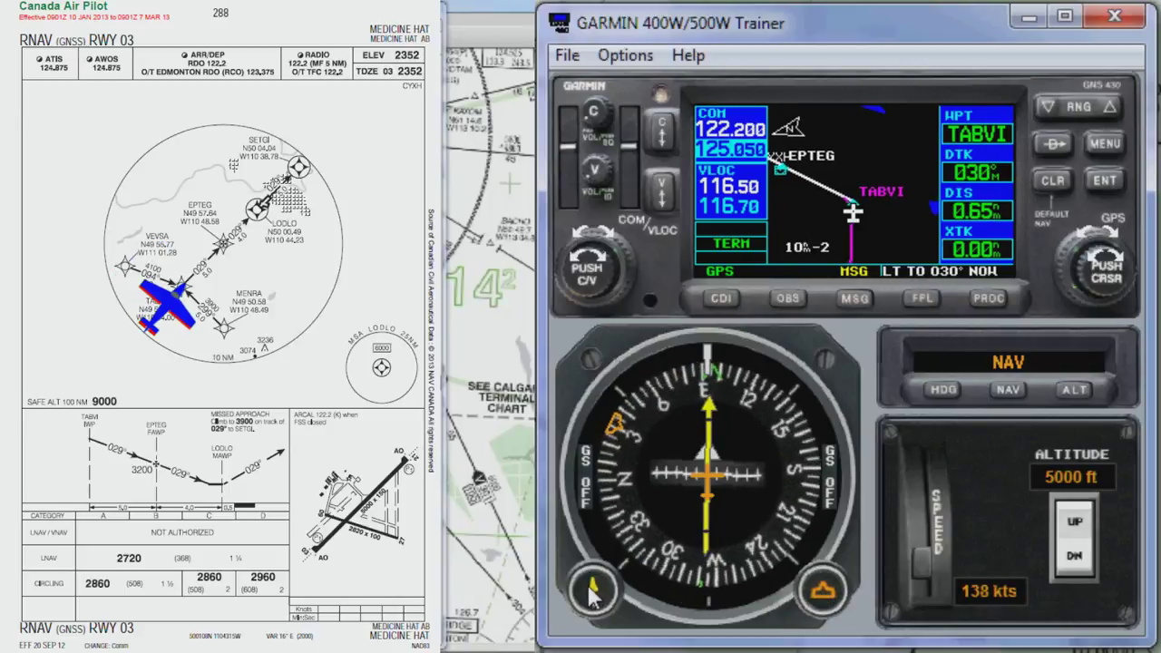
scroll(592, 594, down, 13)
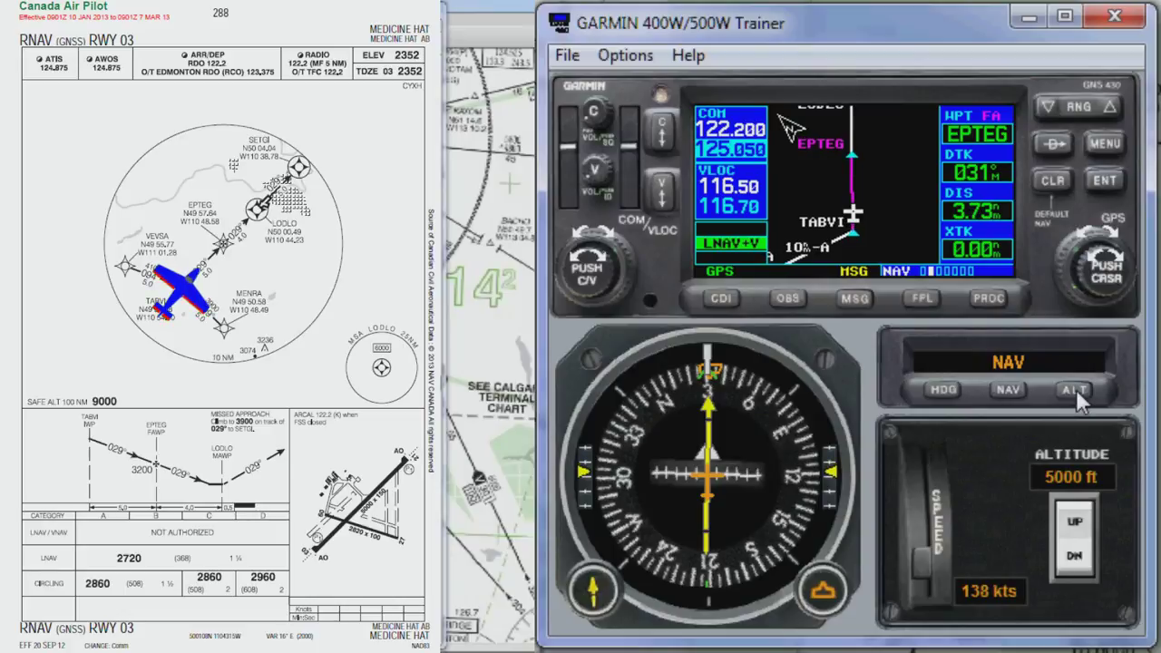
Step: Engage the autopilot's altitude mode for the descent past EPTEG and slow the aircraft to 121 kts
click(1078, 397)
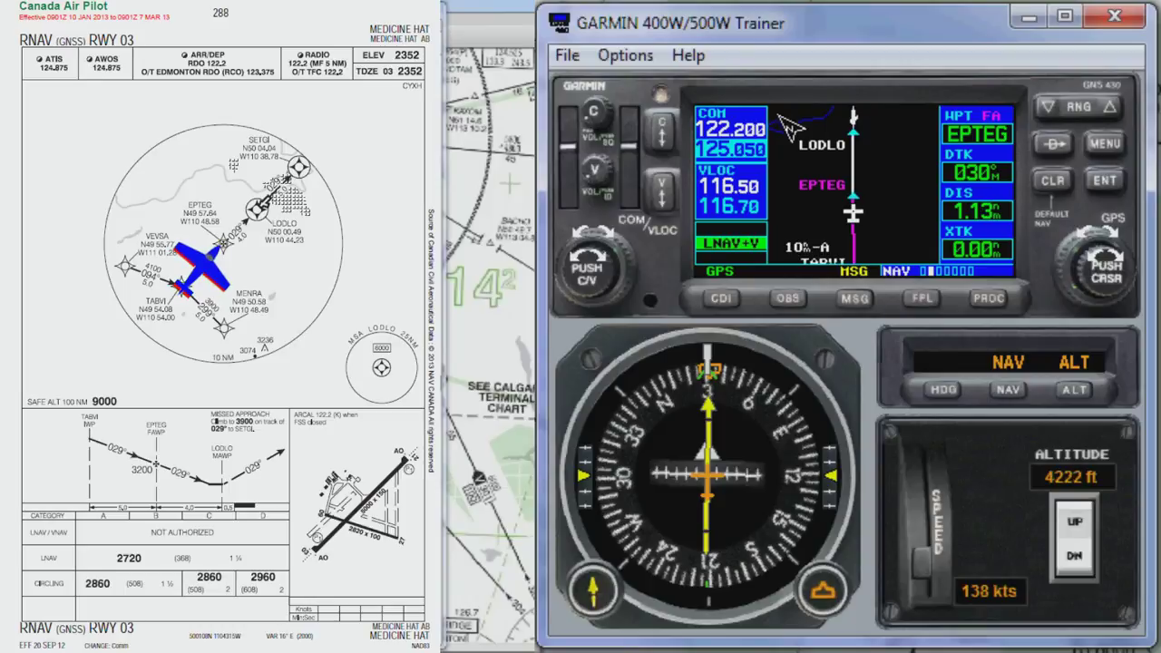
scroll(916, 562, down, 4)
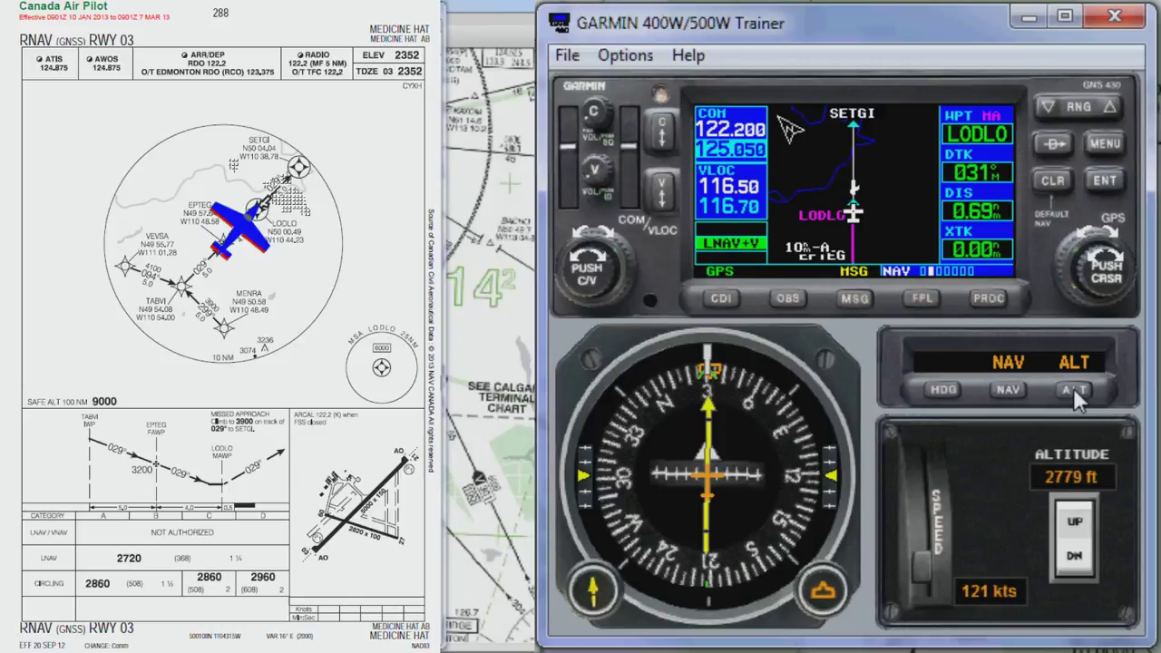
Step: Start the missed approach before LODLO by disengaging altitude mode and climbing to 3000 ft at 144 kts
click(1075, 393)
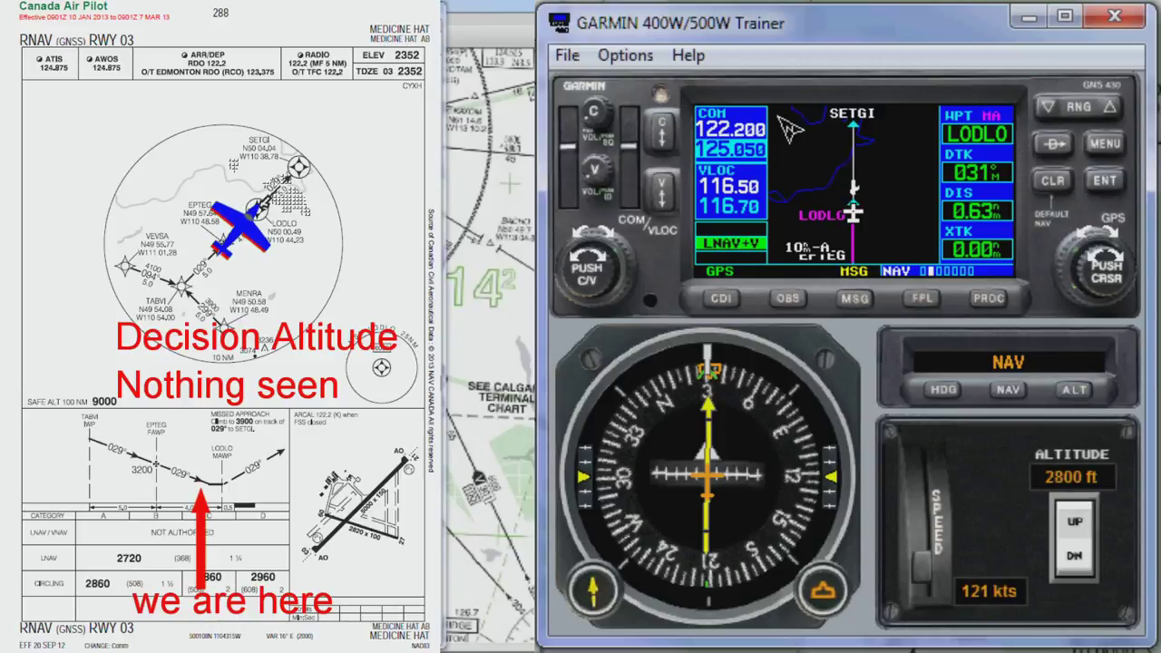
click(1076, 521)
click(1076, 522)
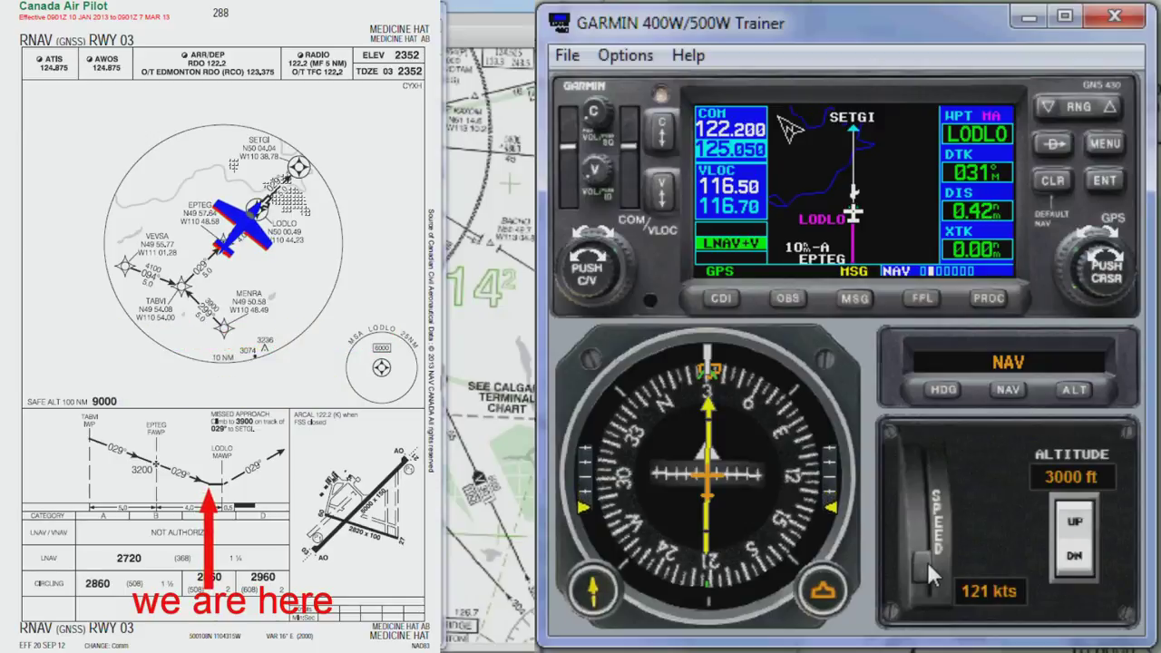
drag(927, 562, 929, 556)
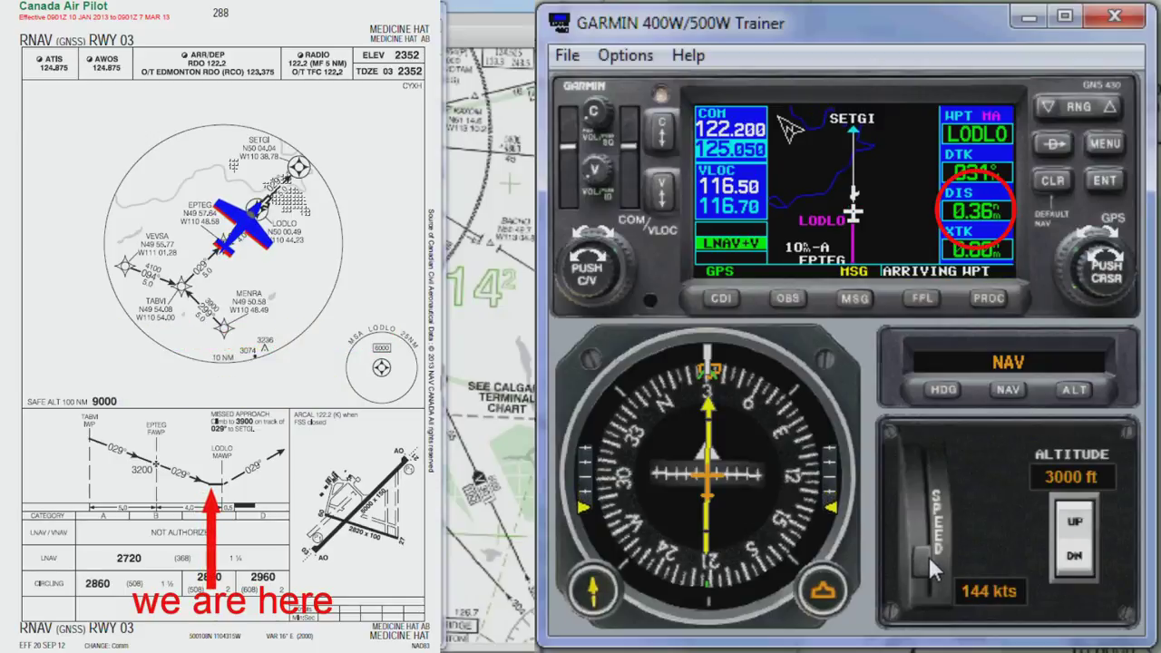
Step: Climb to 3400 ft past LODLO and release the waypoint suspension to navigate to SETGI
click(1078, 526)
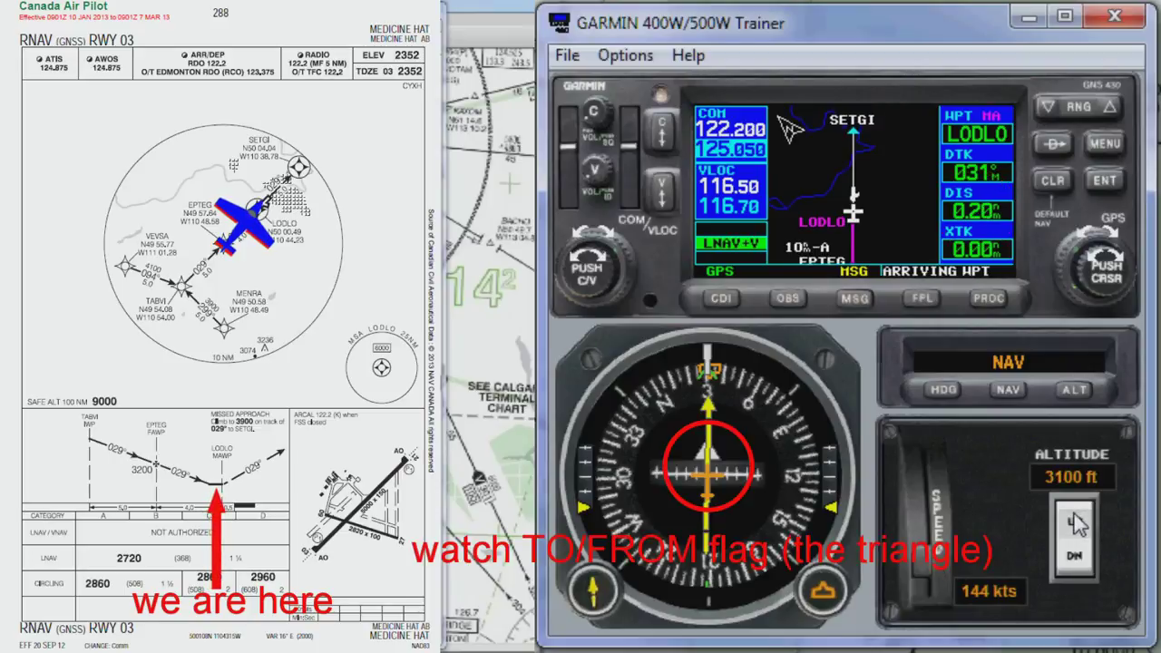
click(1077, 524)
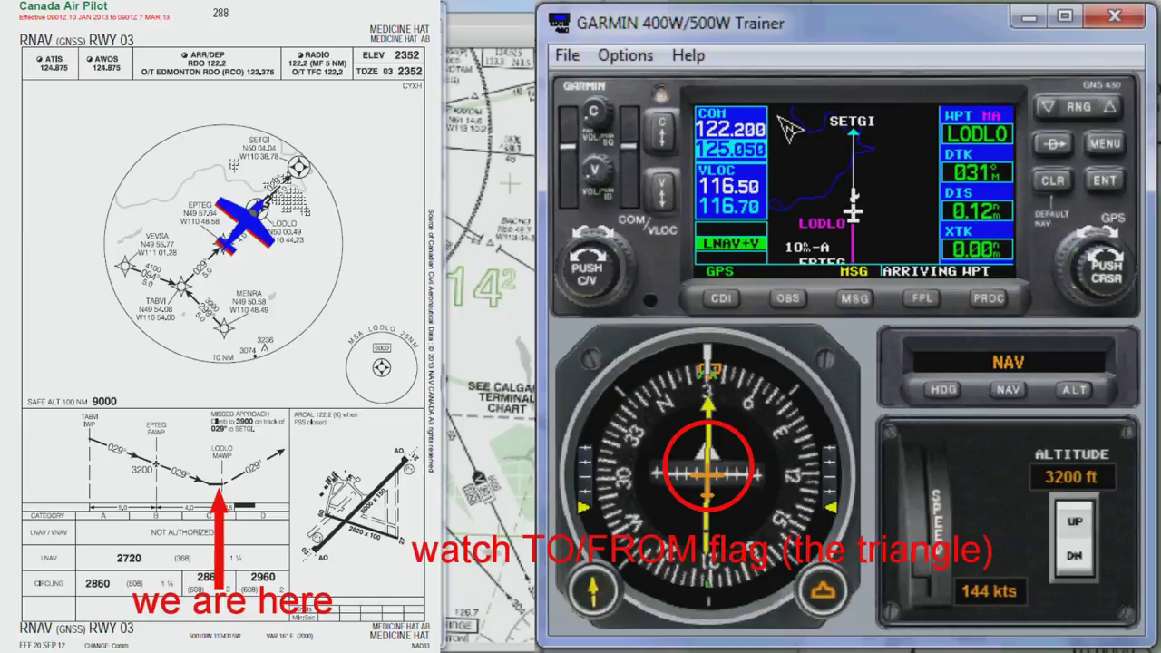
click(1076, 520)
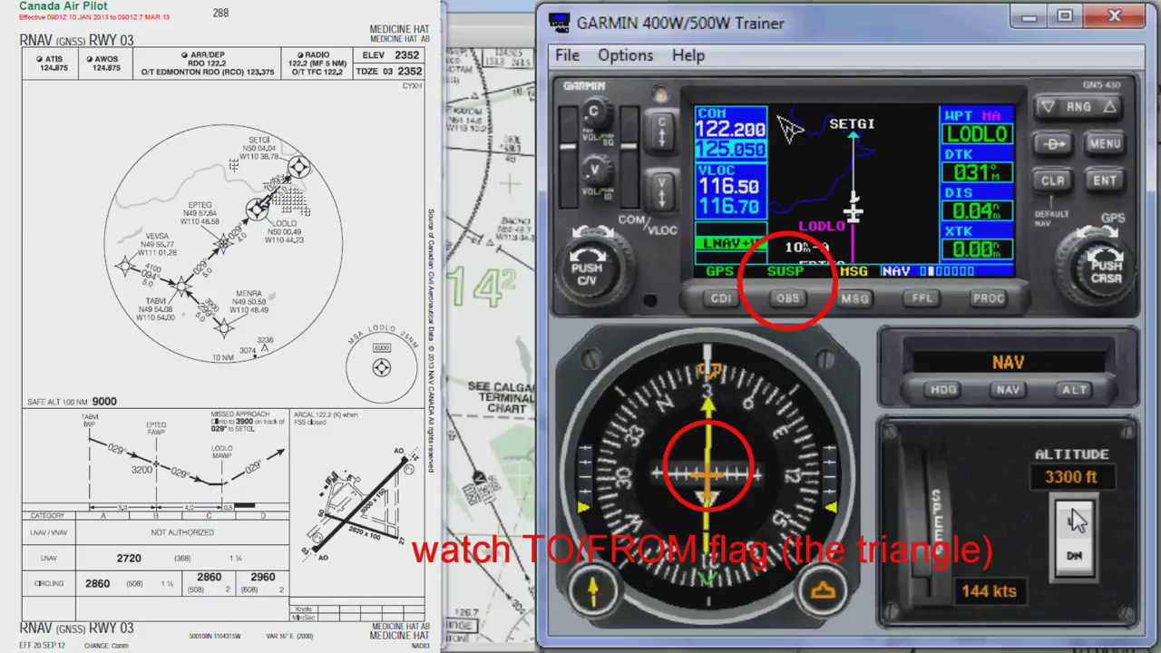
click(1080, 520)
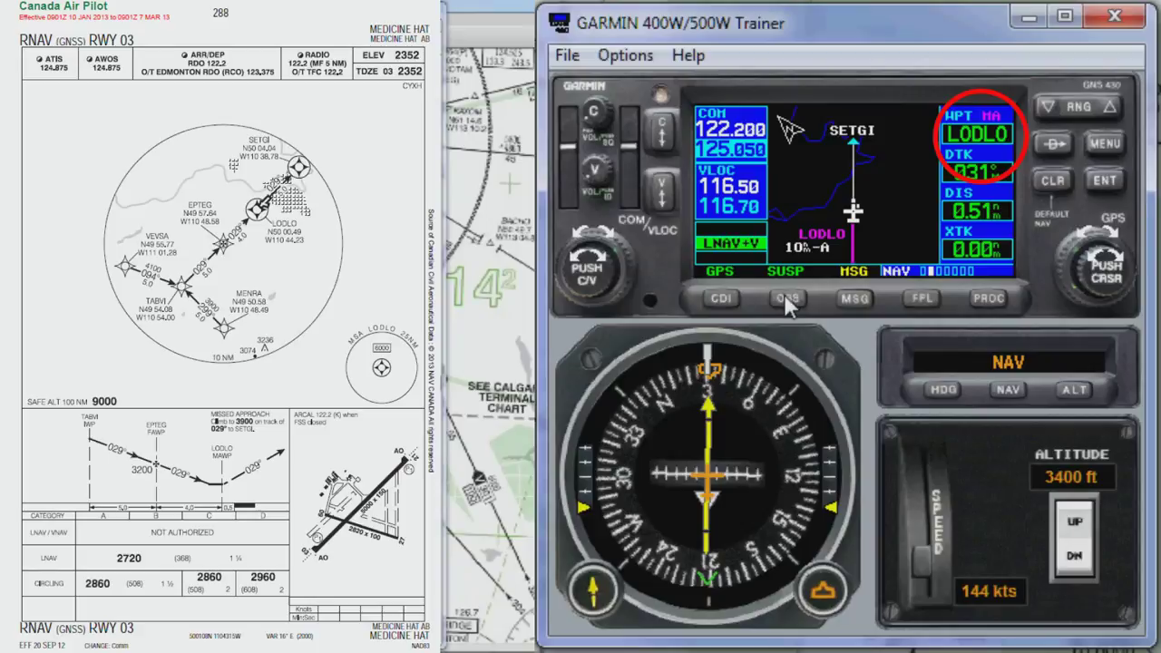
click(785, 302)
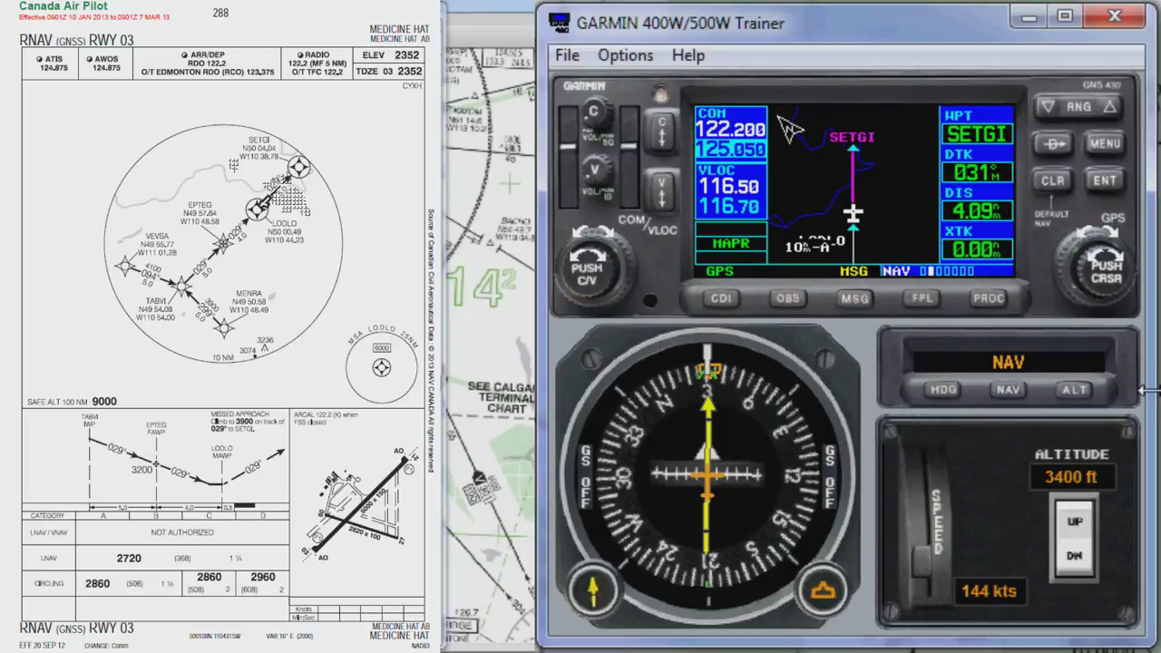
Step: Climb to the 3900 ft missed approach altitude and make 125.050 the active COM frequency
click(1075, 524)
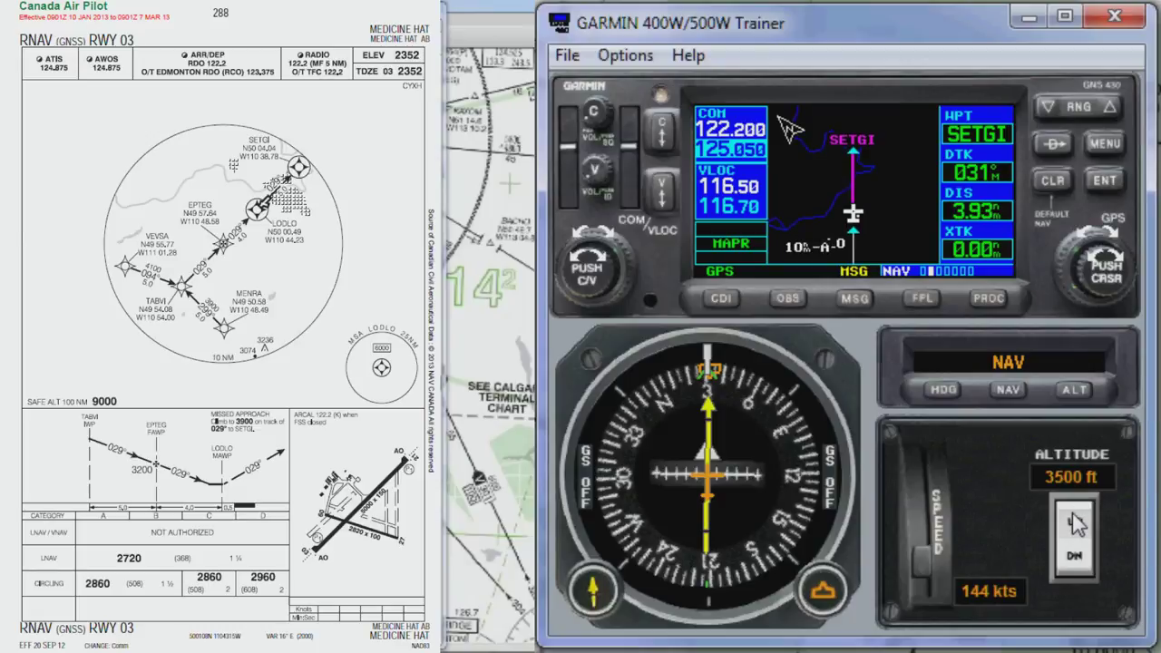
click(1074, 524)
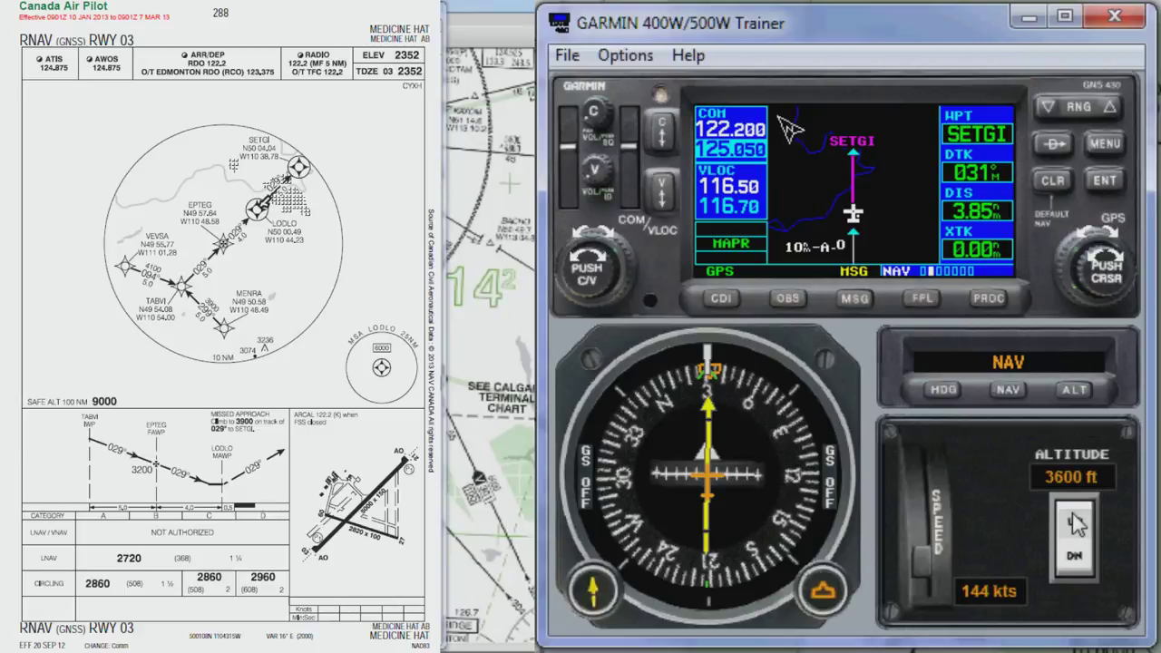
click(1075, 524)
click(1075, 524)
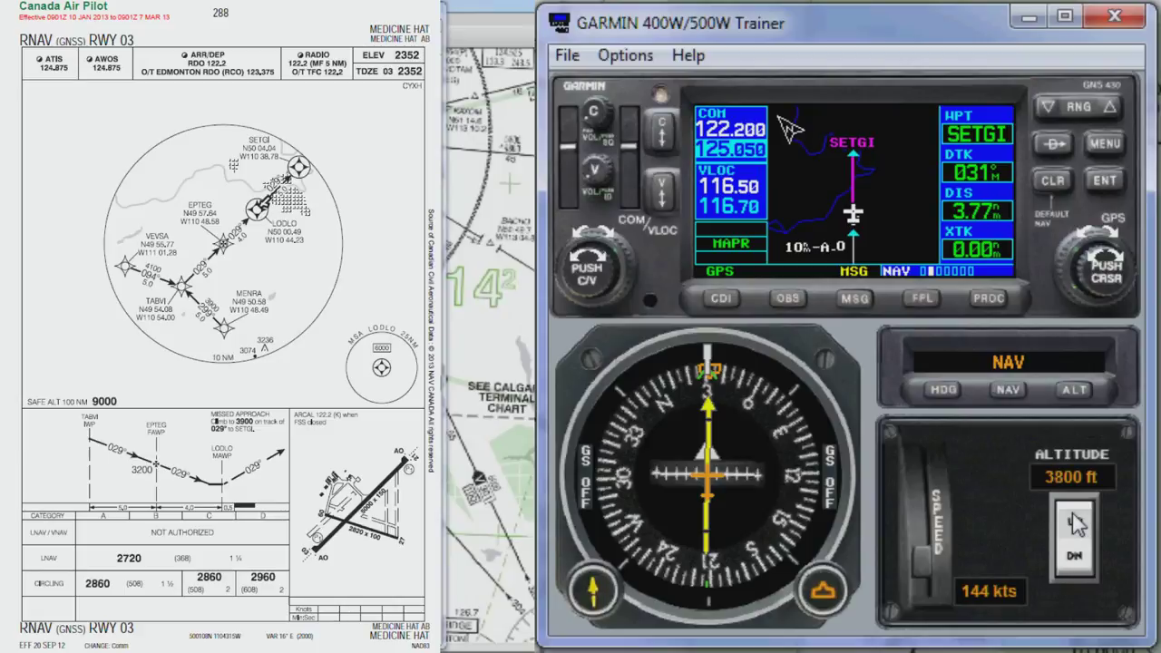
click(1075, 524)
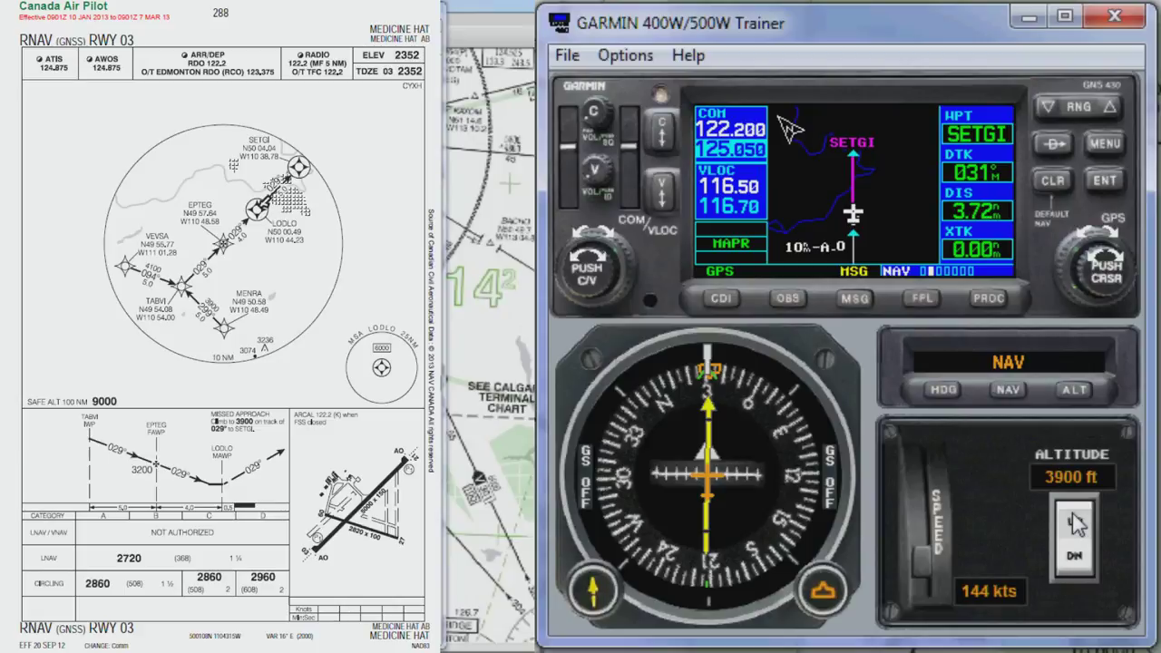
click(662, 134)
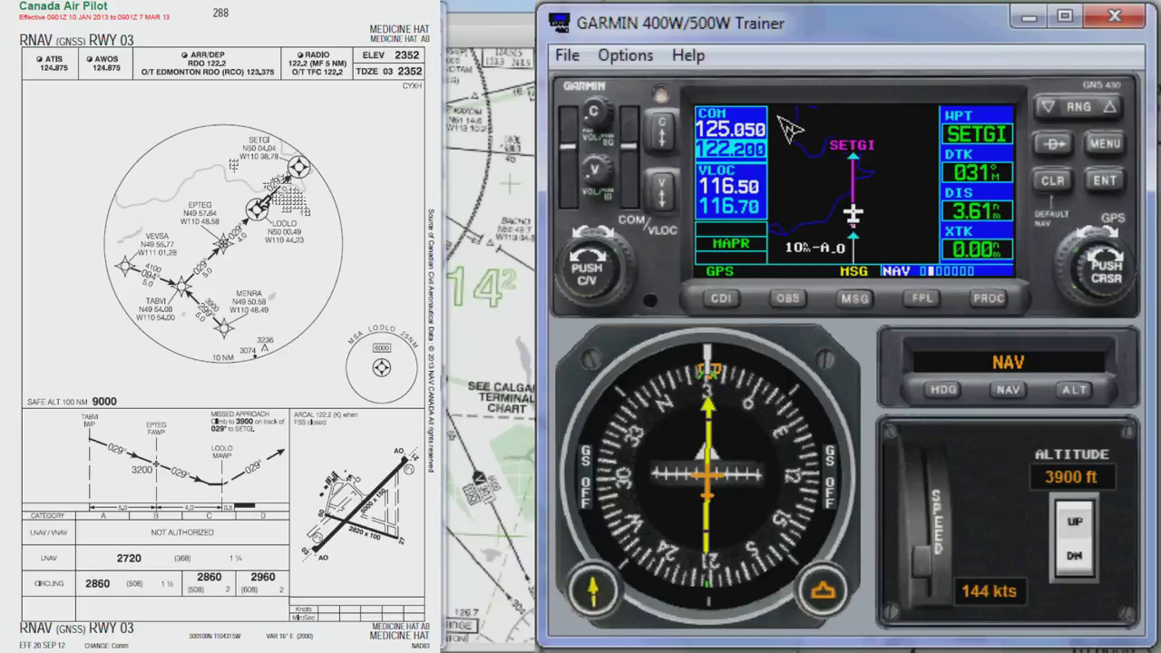